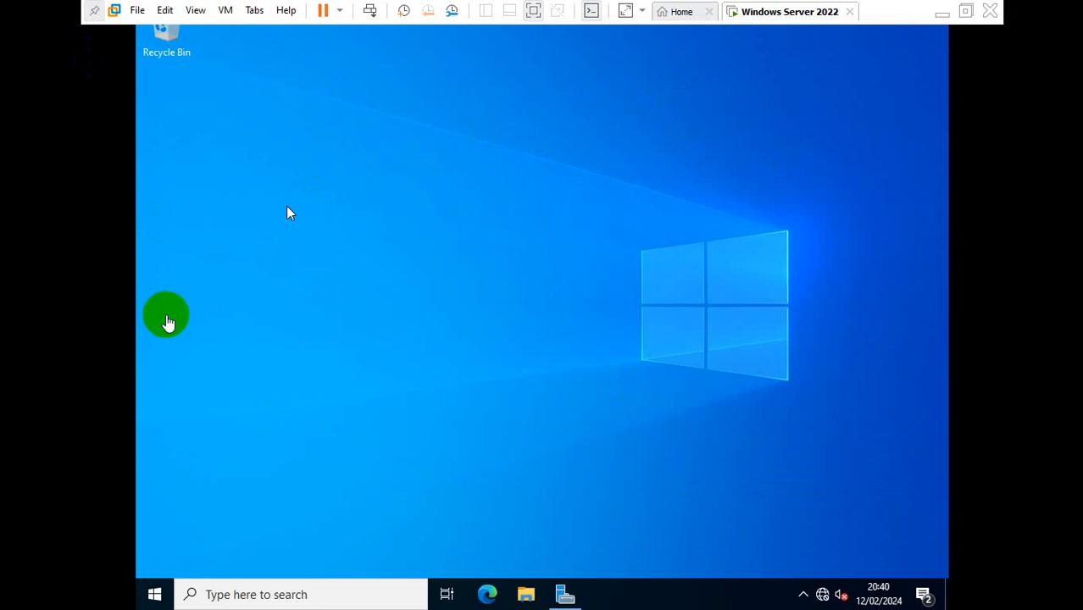
# Step: Look through the File, Edit and View menus, ending on the VM menu
pyautogui.click(139, 10)
pyautogui.moveTo(163, 12)
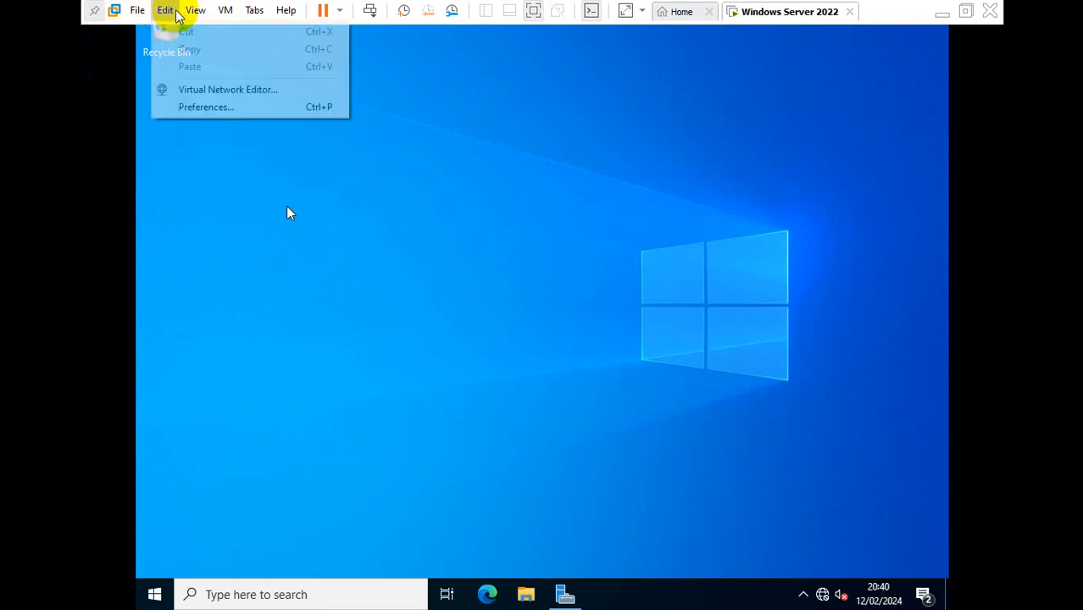
pyautogui.moveTo(237, 14)
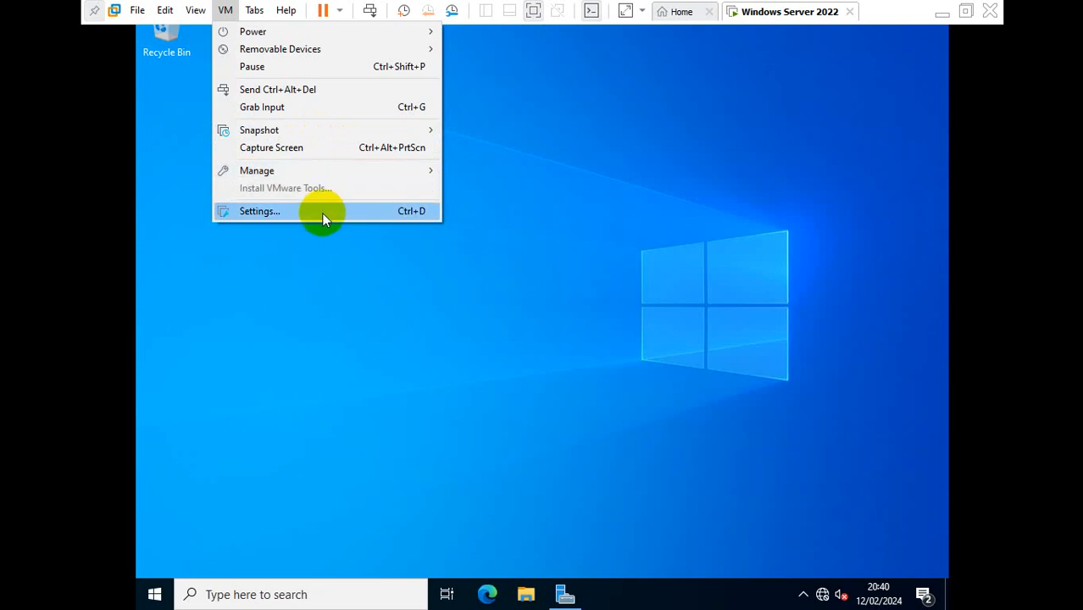
# Step: Point the guest's CD/DVD (SATA) drive to windows.iso in VM Settings and confirm
pyautogui.click(274, 212)
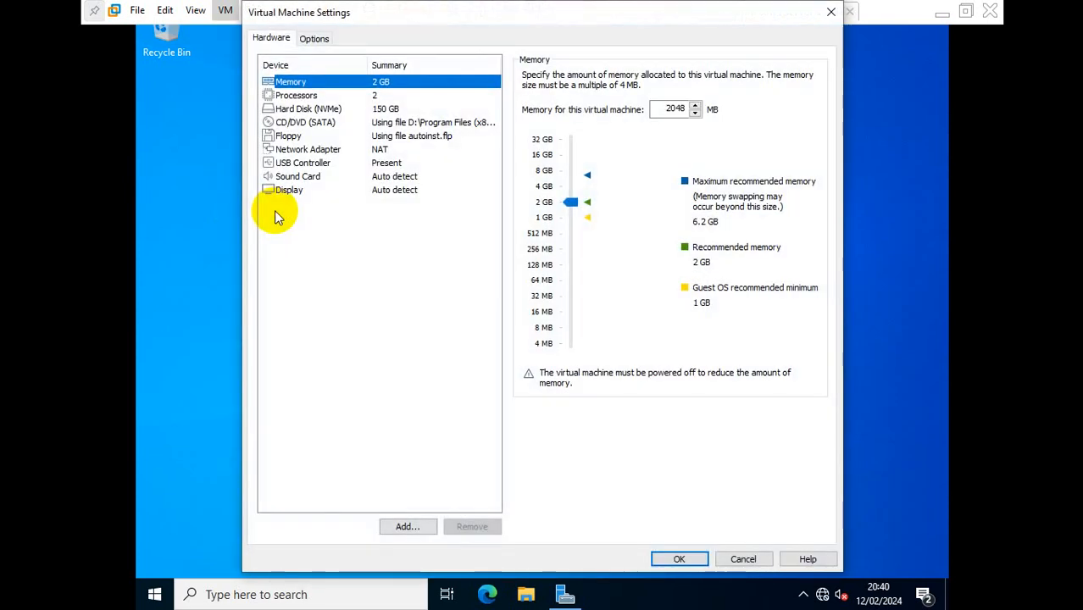
pyautogui.click(383, 124)
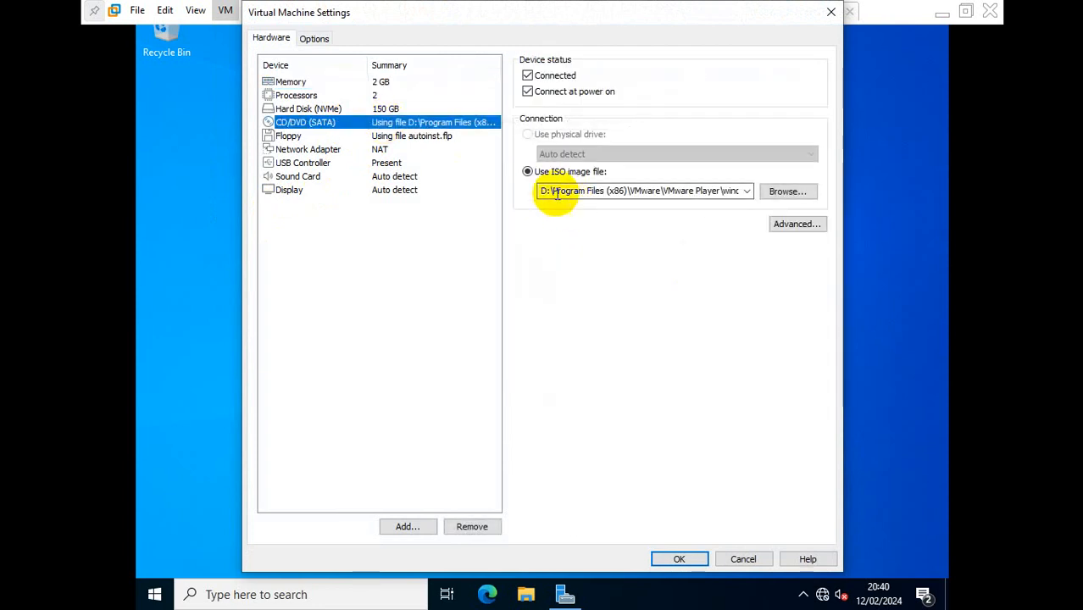
pyautogui.click(783, 191)
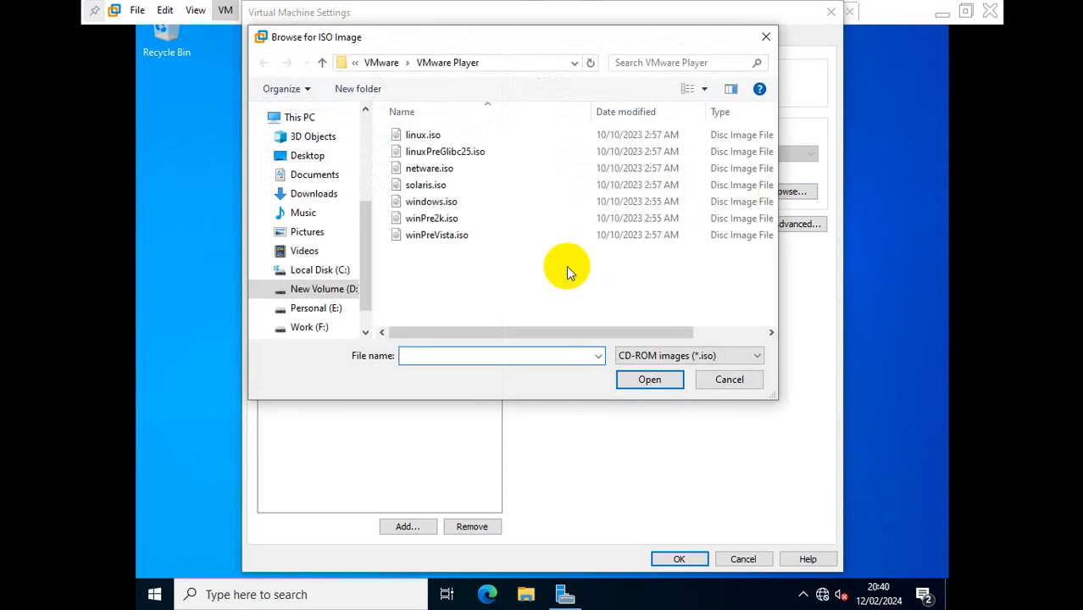
pyautogui.doubleClick(449, 206)
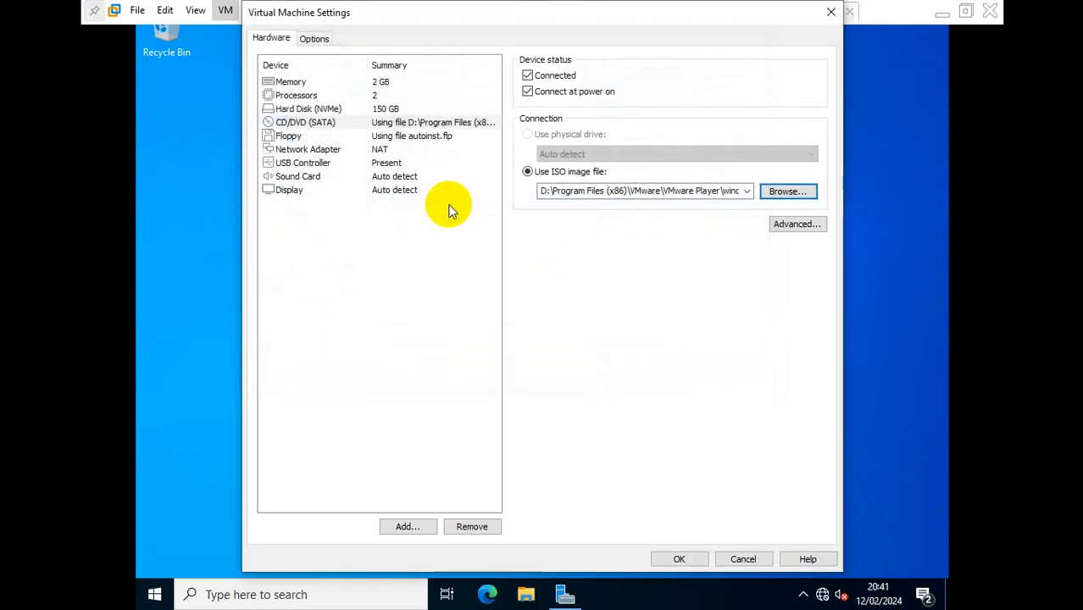
pyautogui.click(677, 555)
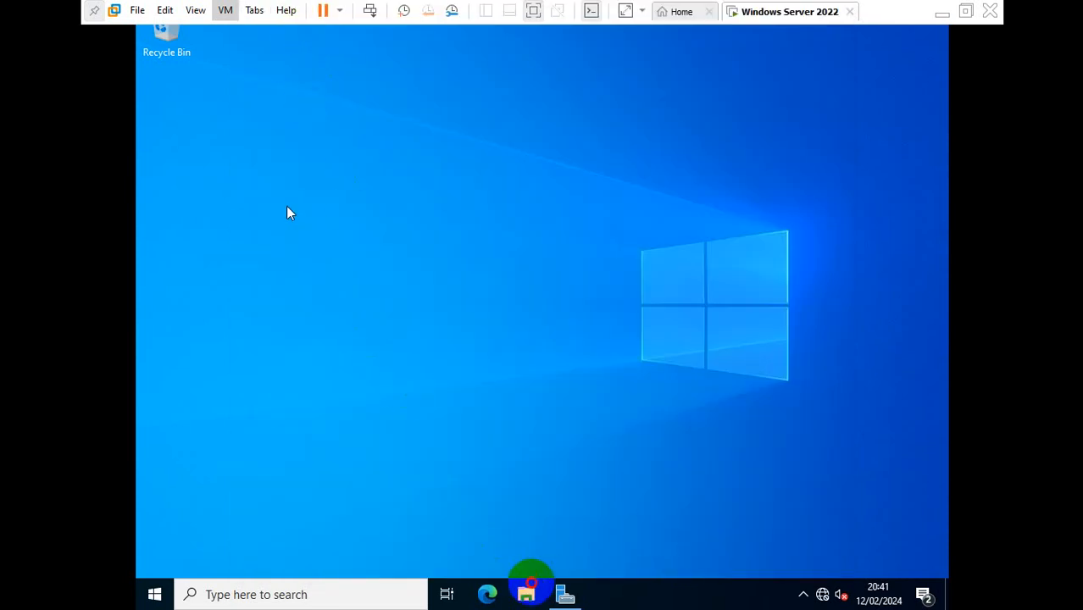
# Step: Browse the VMware Tools disc on drive D: in File Explorer and launch setup64
pyautogui.click(533, 591)
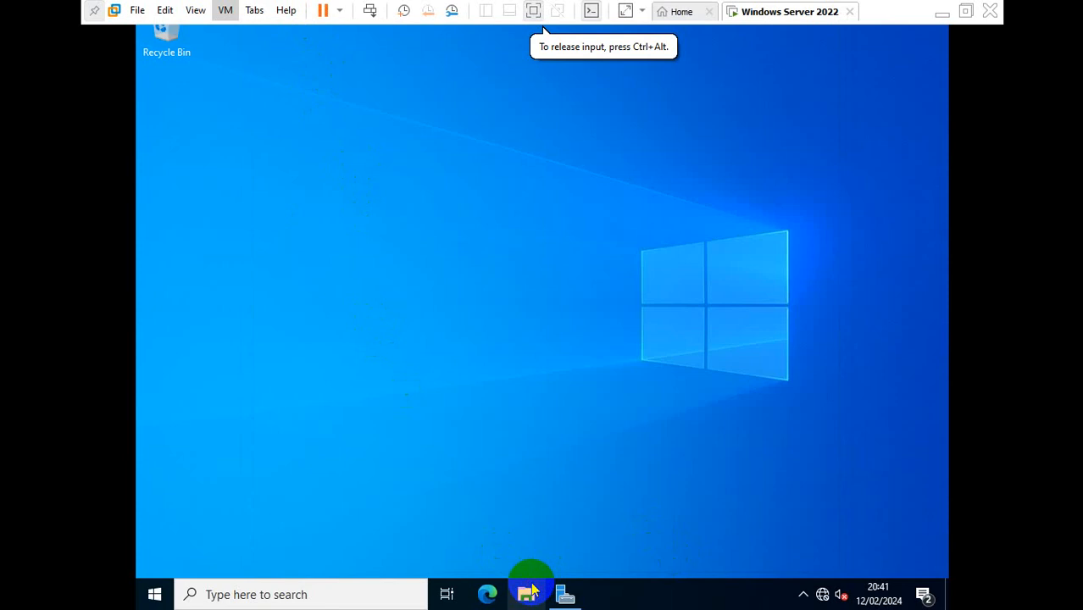
pyautogui.click(532, 590)
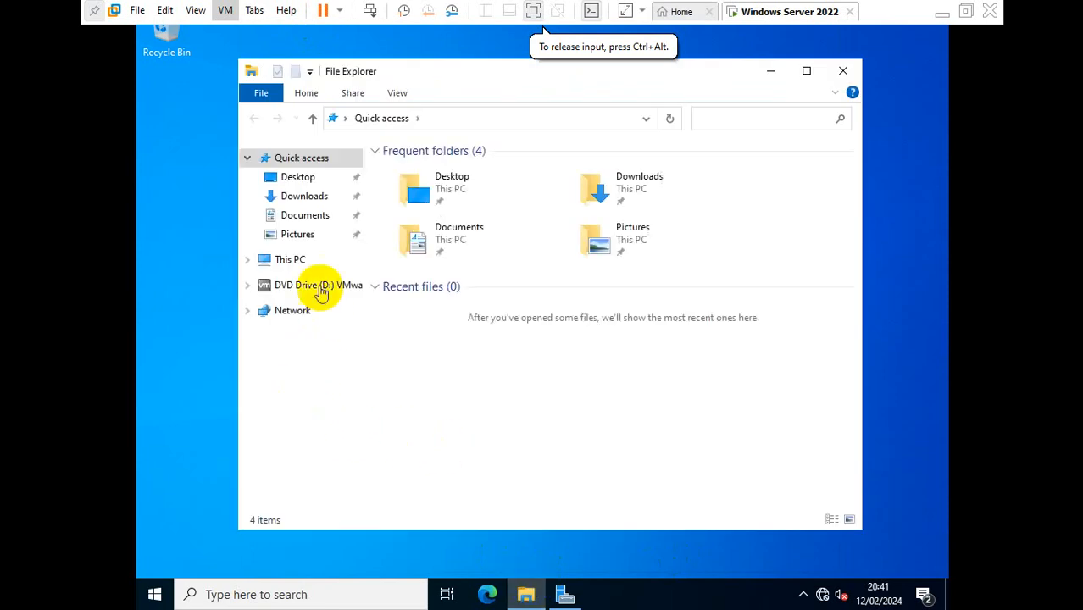
pyautogui.click(294, 289)
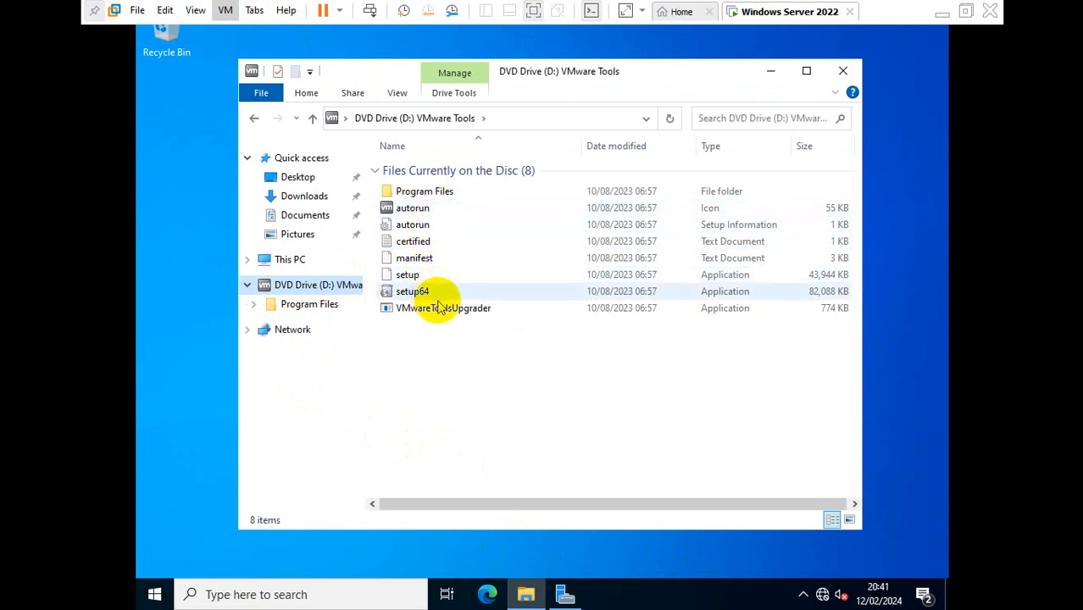
pyautogui.doubleClick(435, 292)
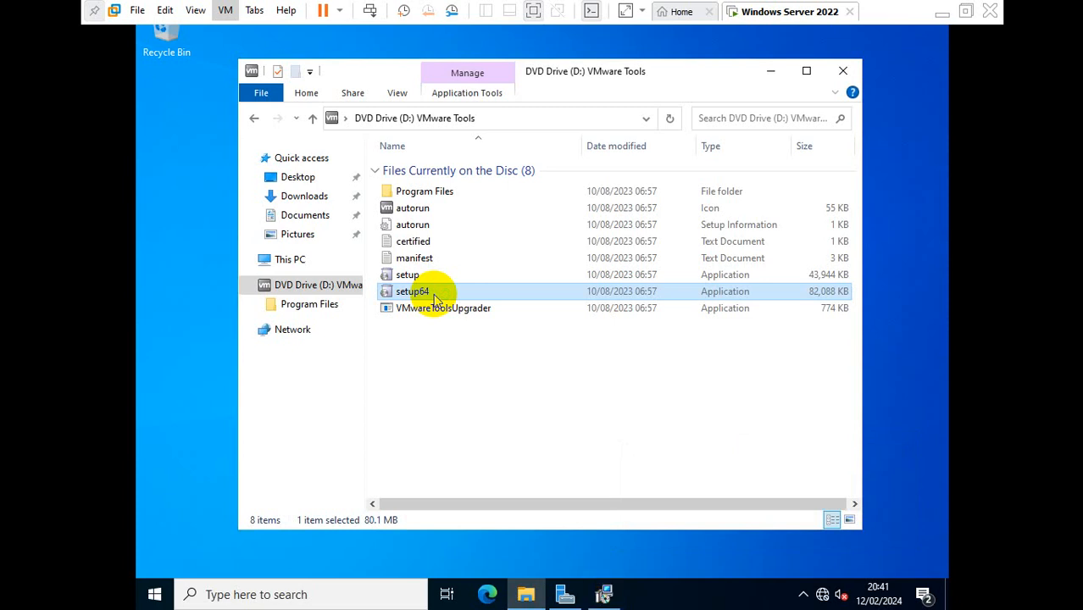
# Step: Start a Typical VMware Tools installation through the setup wizard
pyautogui.click(602, 596)
pyautogui.click(624, 422)
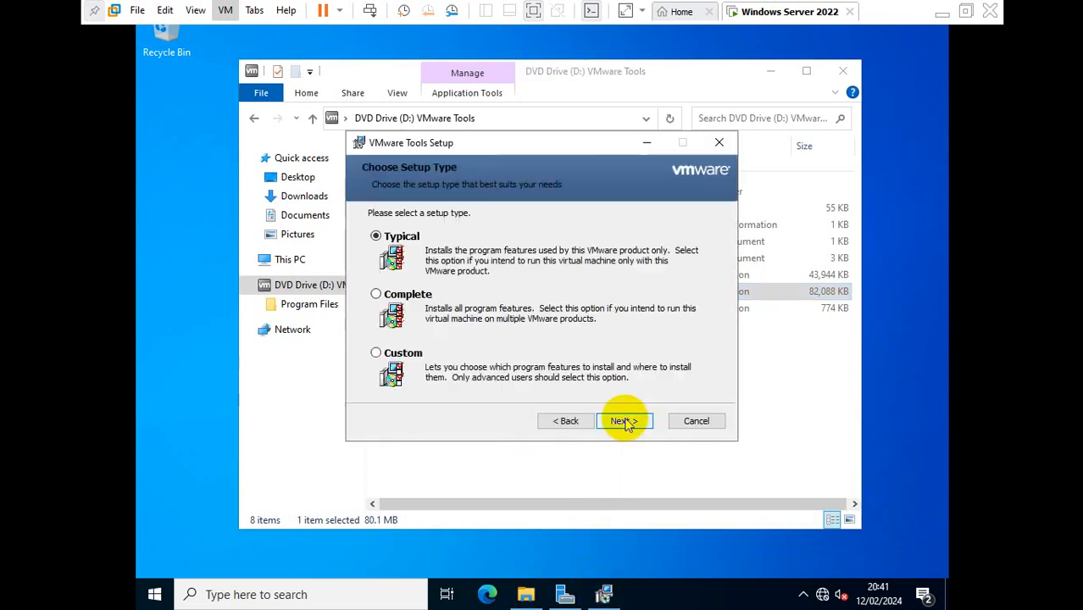
pyautogui.click(625, 421)
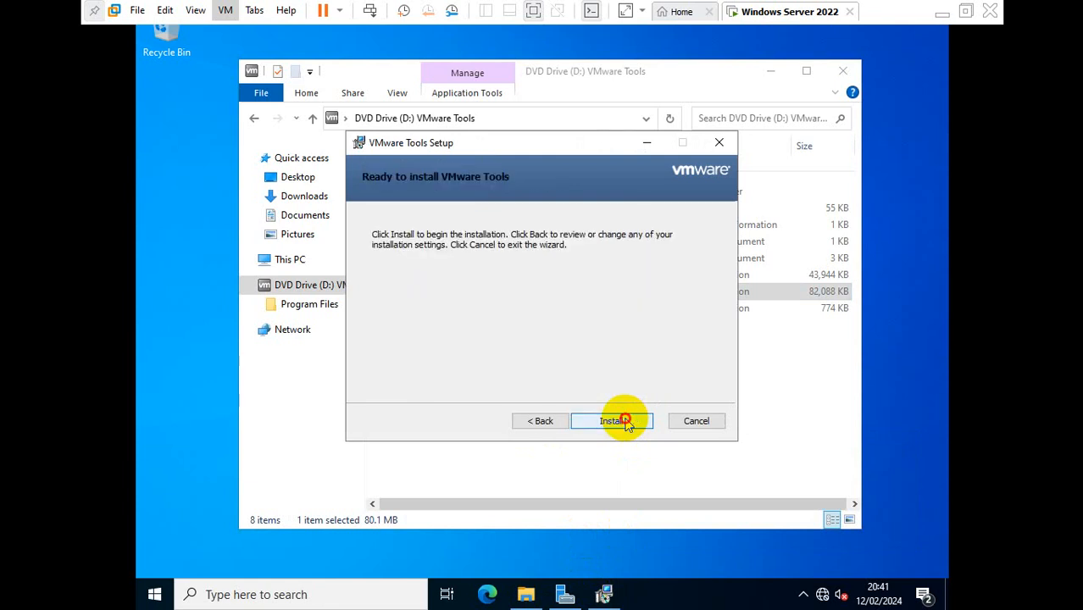
pyautogui.click(627, 423)
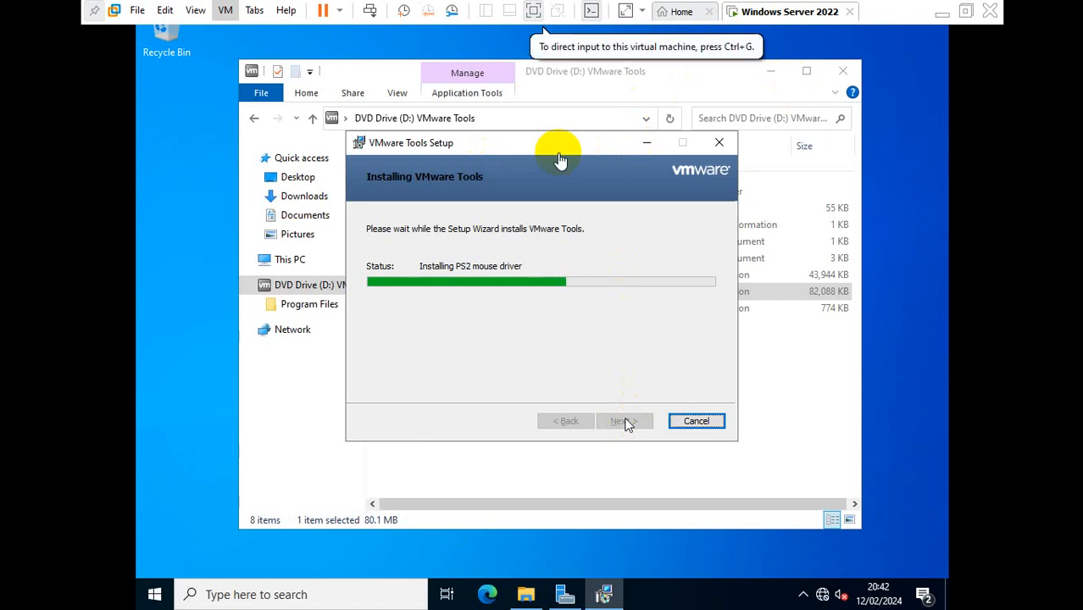
# Step: Minimize the running installer and close the disc's Explorer window
pyautogui.click(649, 149)
pyautogui.click(649, 149)
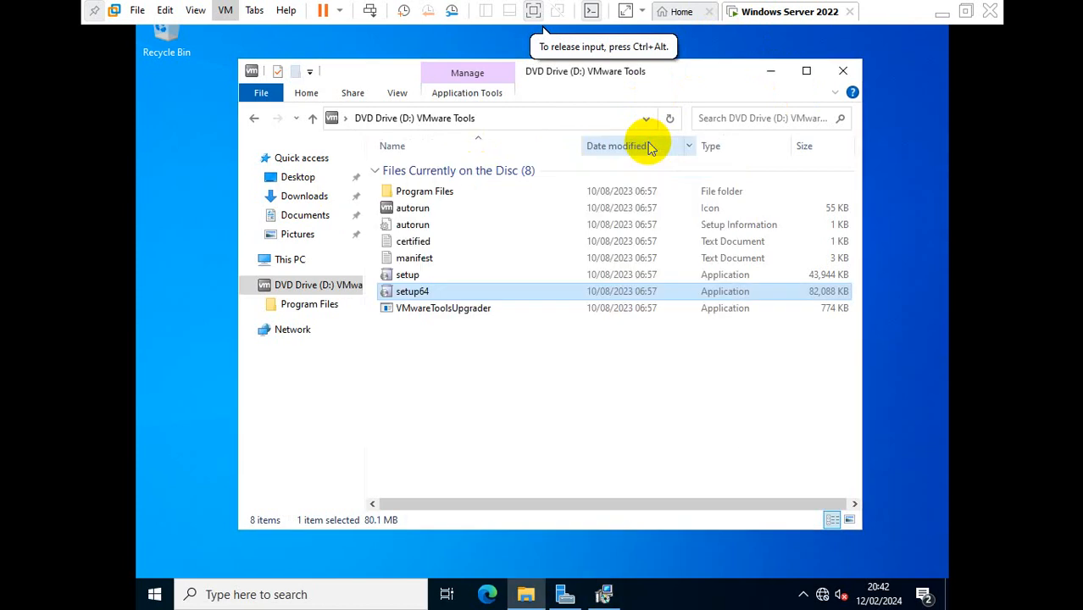
pyautogui.click(842, 74)
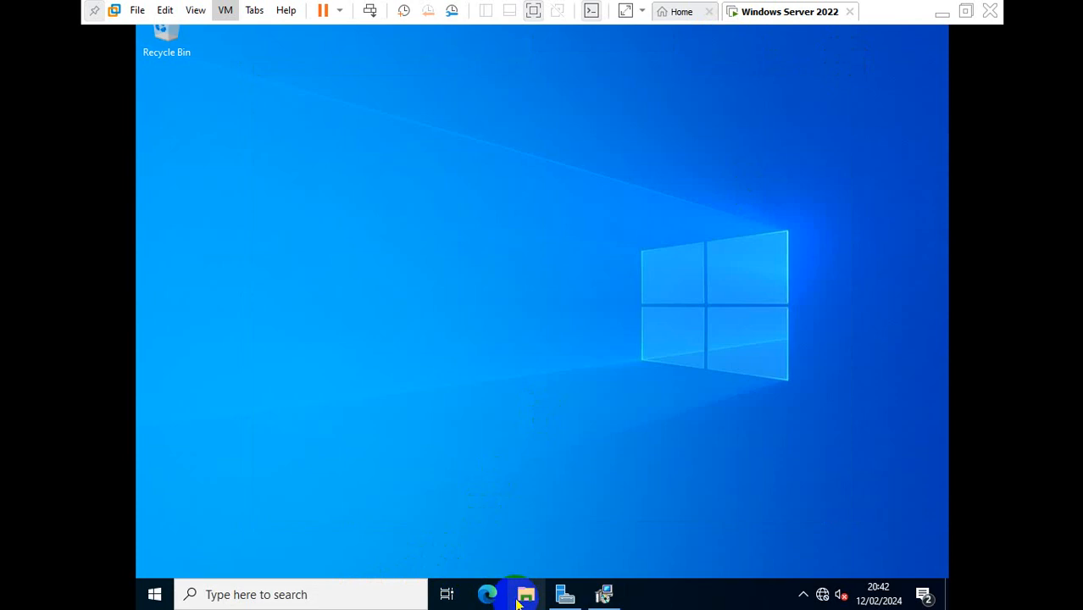
# Step: Show Server Manager's Local Server page for WIN-HLGE7RDPPFR in WORKGROUP
pyautogui.click(564, 594)
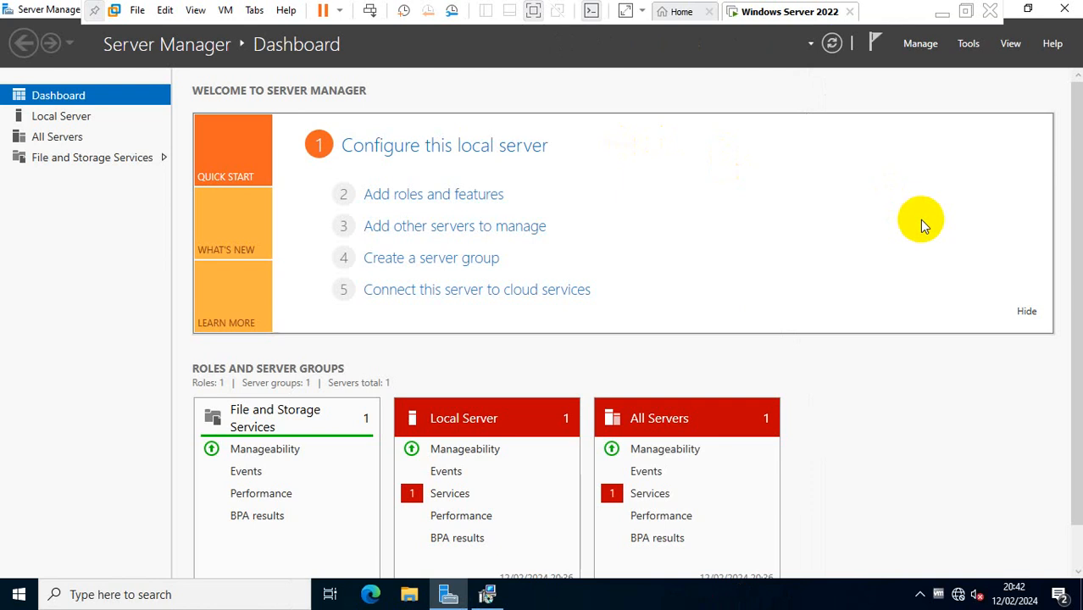
pyautogui.click(923, 47)
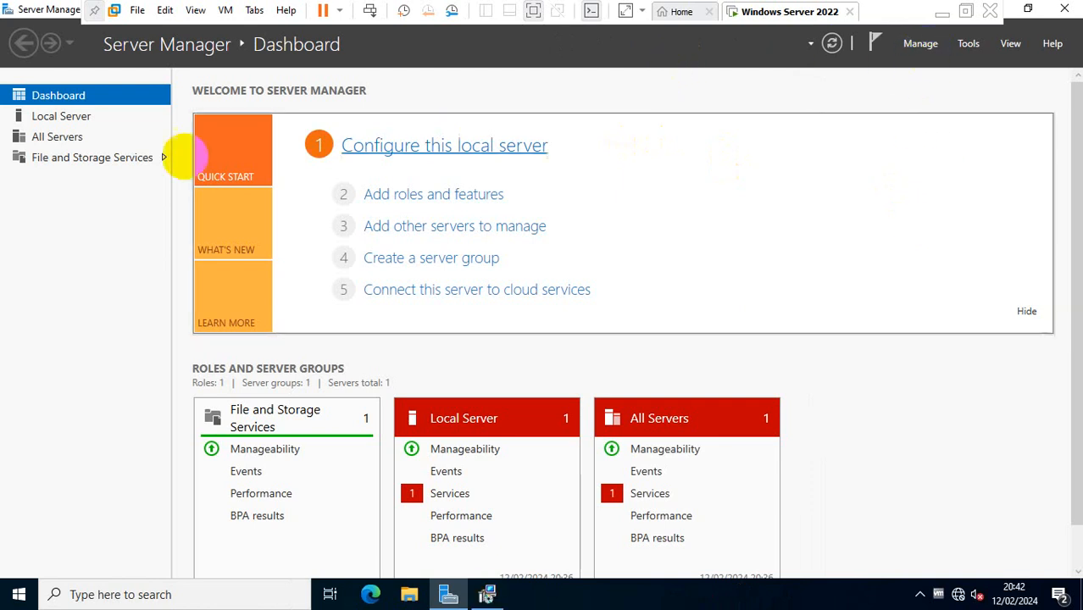
pyautogui.click(70, 120)
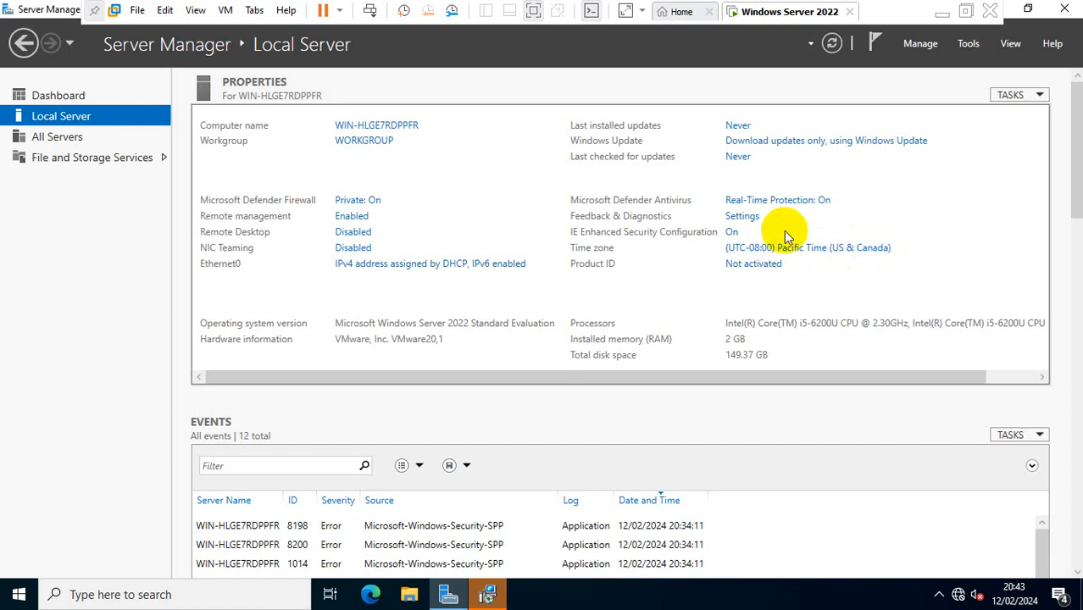
# Step: Rename the computer to AD in System Properties
pyautogui.click(388, 124)
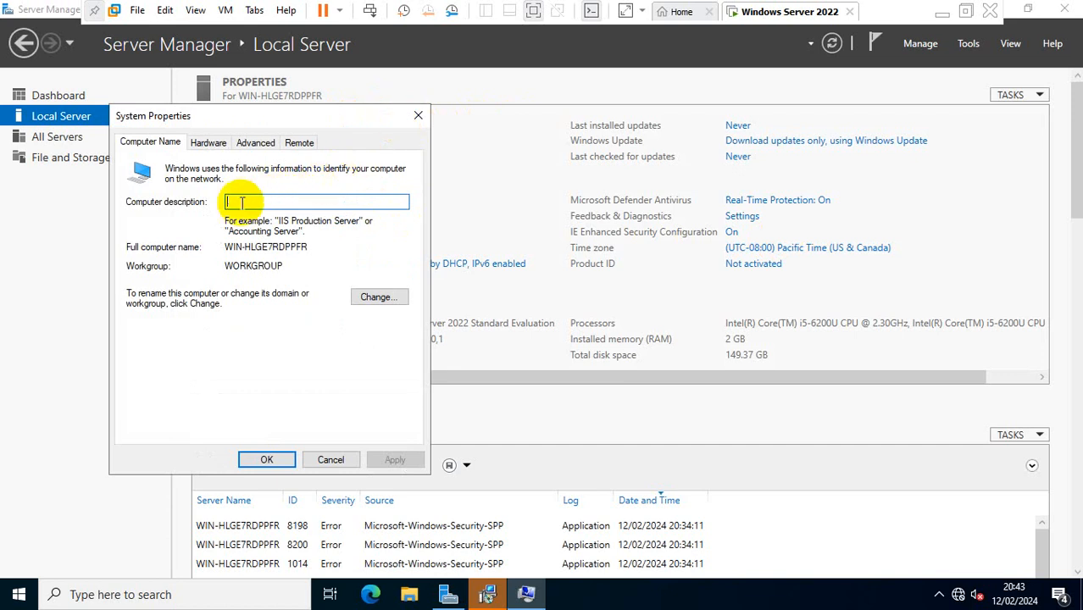
pyautogui.write('AD')
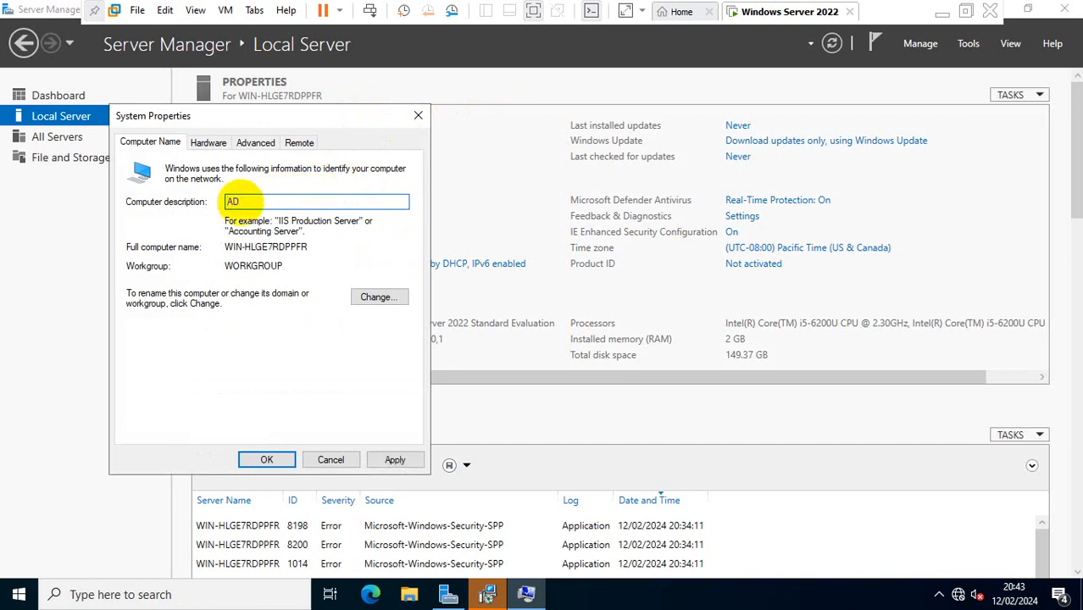
pyautogui.click(378, 304)
pyautogui.press('BackSpace')
pyautogui.press('BackSpace')
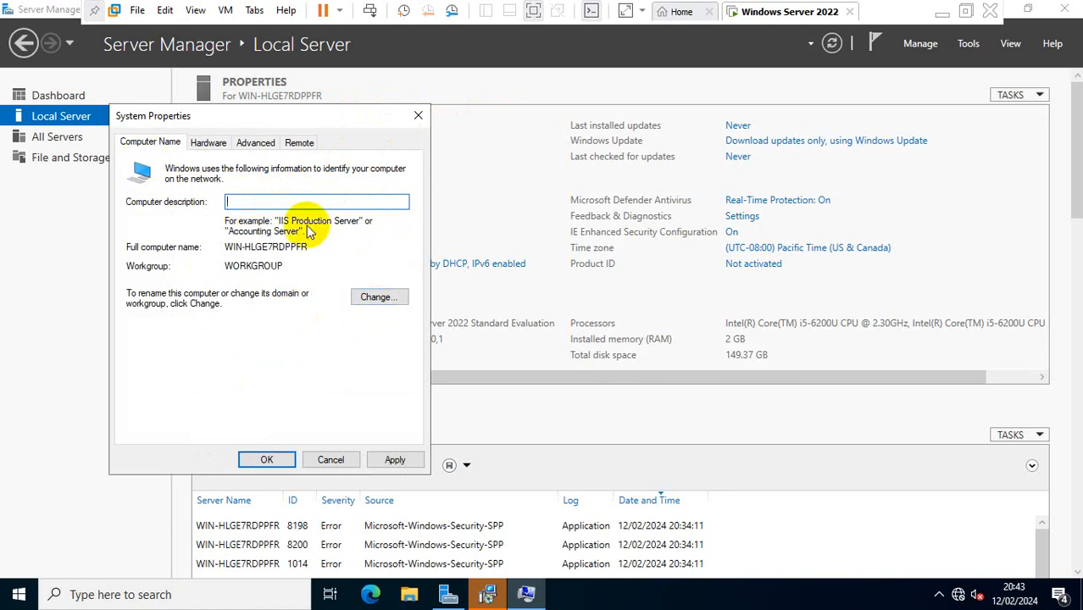
pyautogui.click(374, 291)
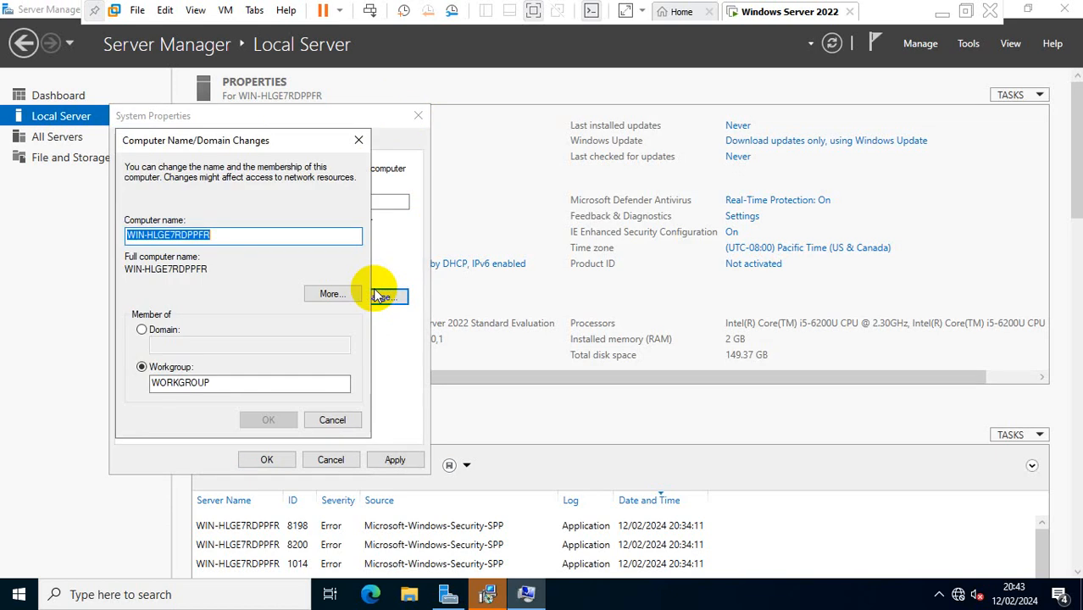
pyautogui.write('AD')
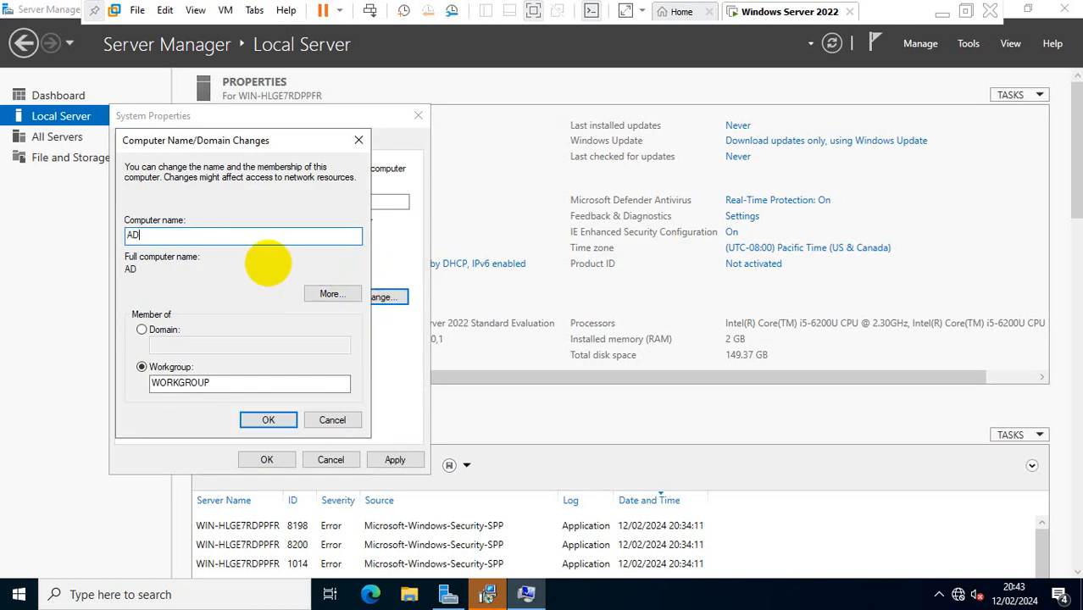
pyautogui.click(263, 422)
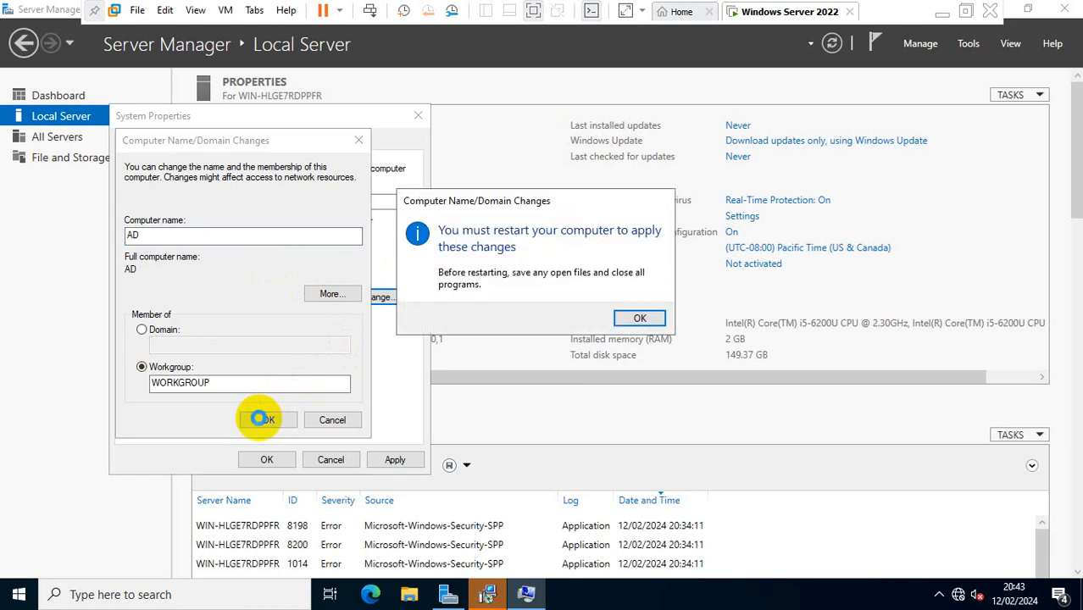
# Step: Apply the rename and choose Restart Later
pyautogui.click(640, 319)
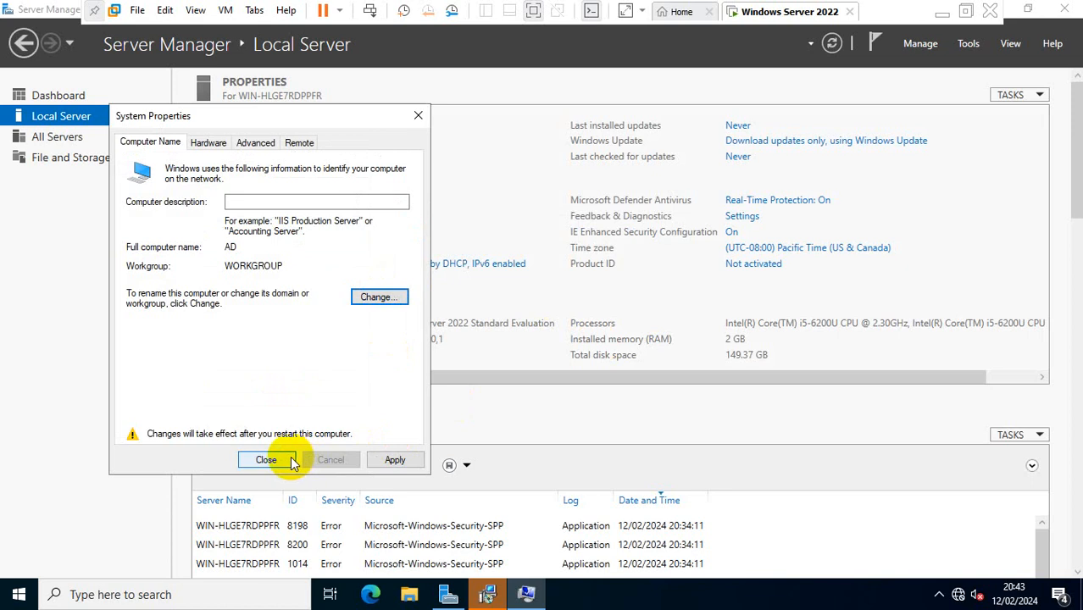
pyautogui.click(404, 456)
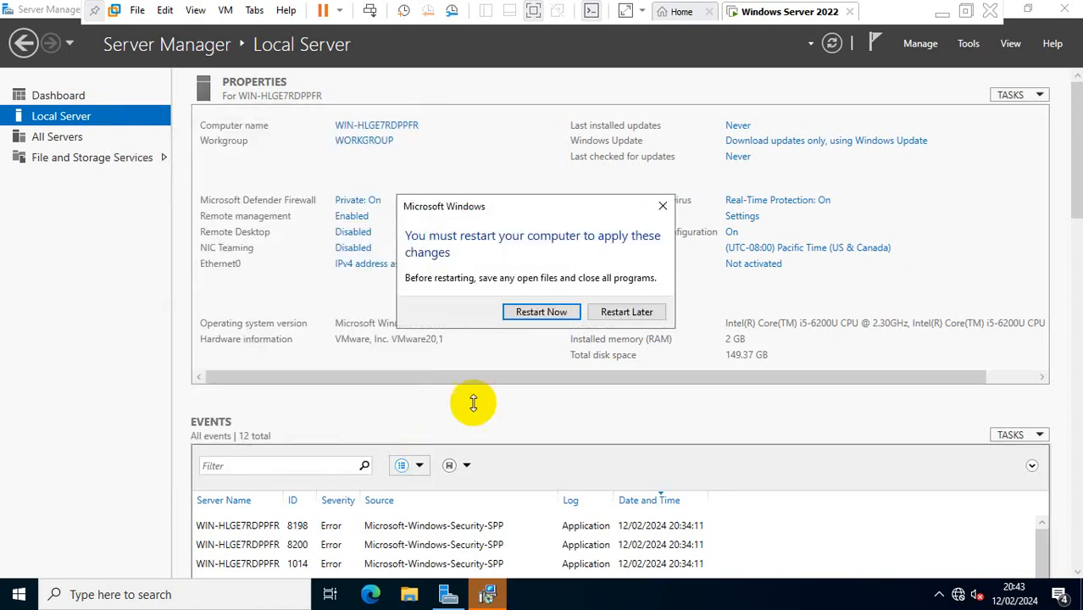
pyautogui.click(640, 313)
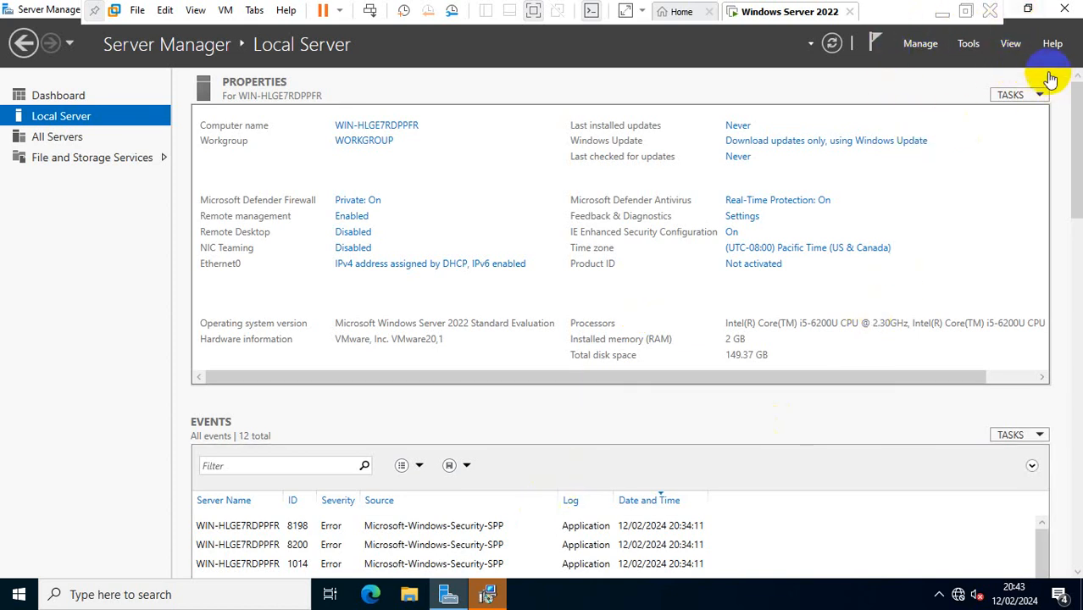
# Step: Finish VMware Tools Setup without restarting, then search Windows for ncpa.cpl
pyautogui.click(96, 10)
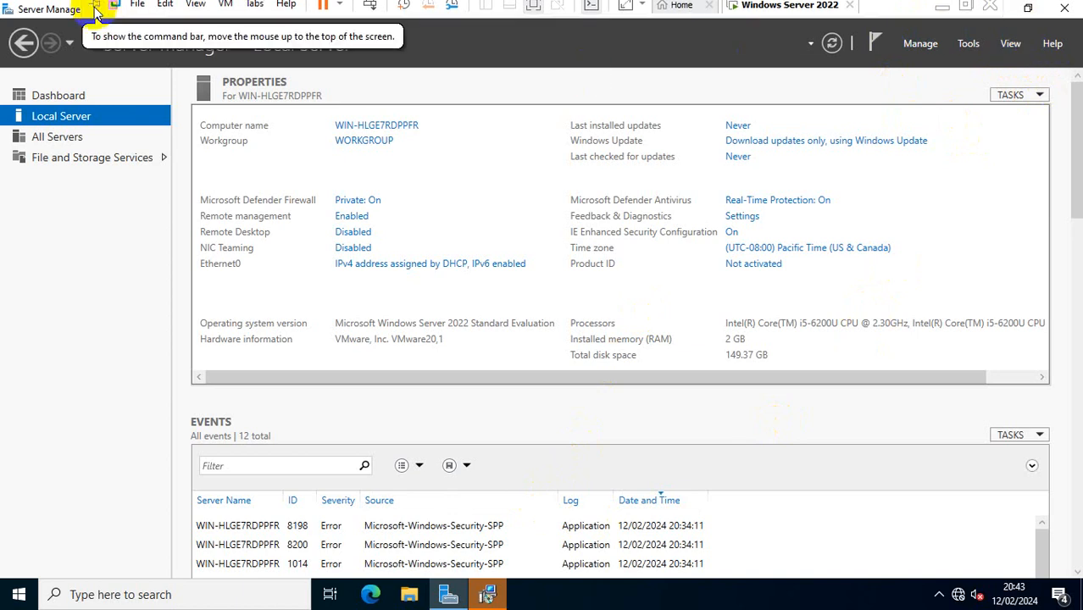
pyautogui.click(992, 10)
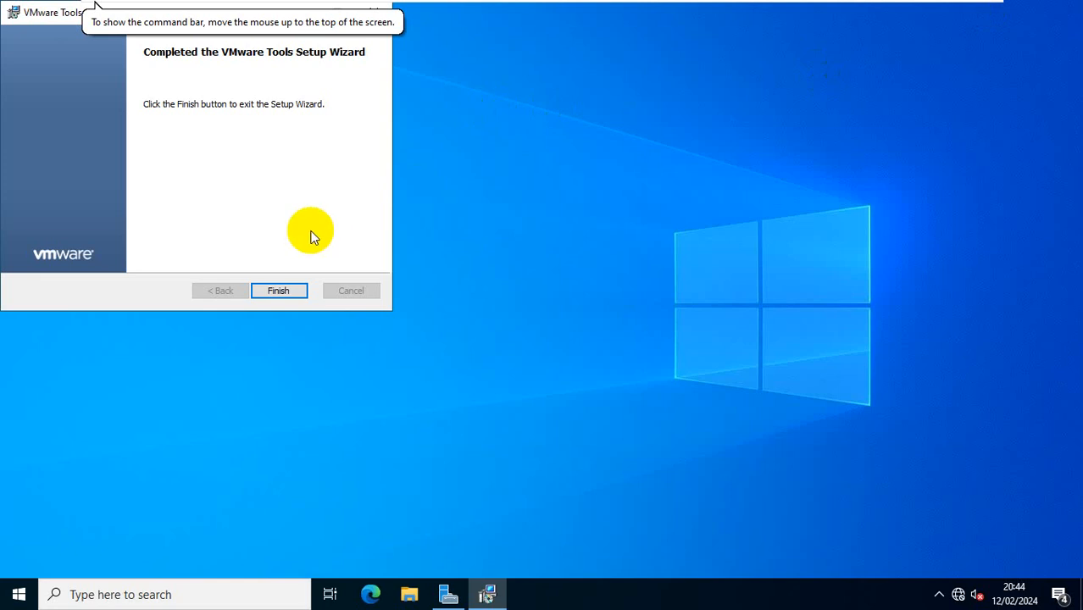
pyautogui.click(284, 290)
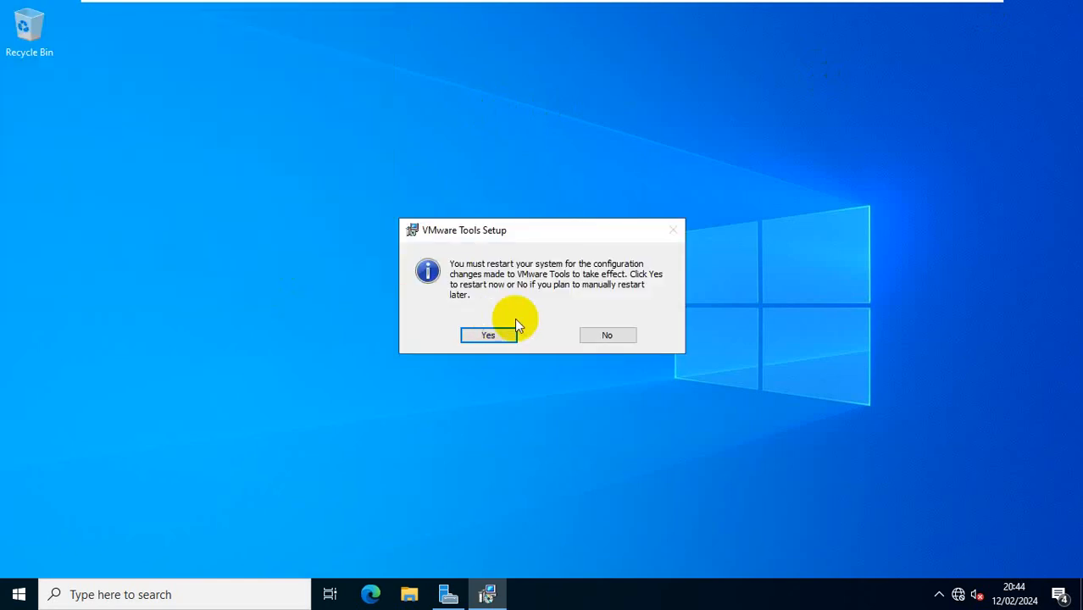
pyautogui.click(624, 337)
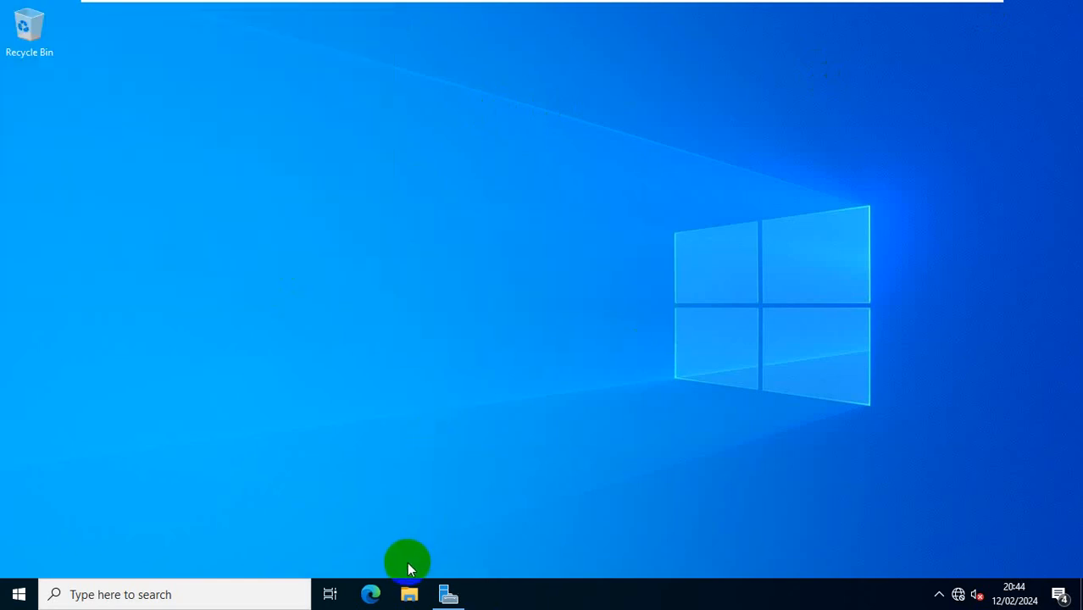
pyautogui.click(251, 590)
pyautogui.write('ncpa.cpl')
# Step: Open the IPv4 properties of the Ethernet0 adapter
pyautogui.click(252, 585)
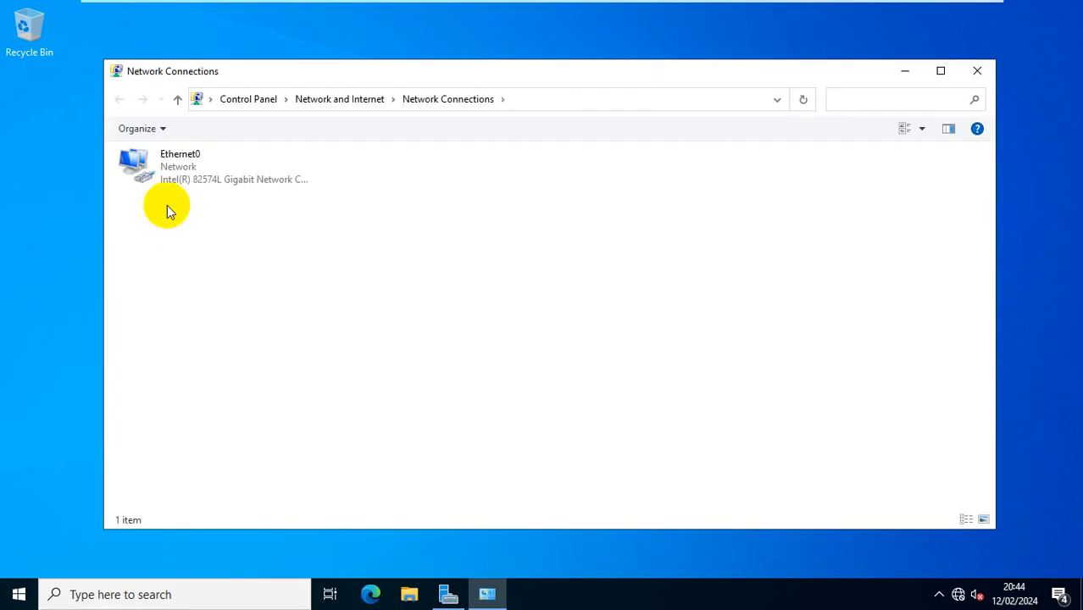
pyautogui.click(203, 179)
pyautogui.doubleClick(204, 177)
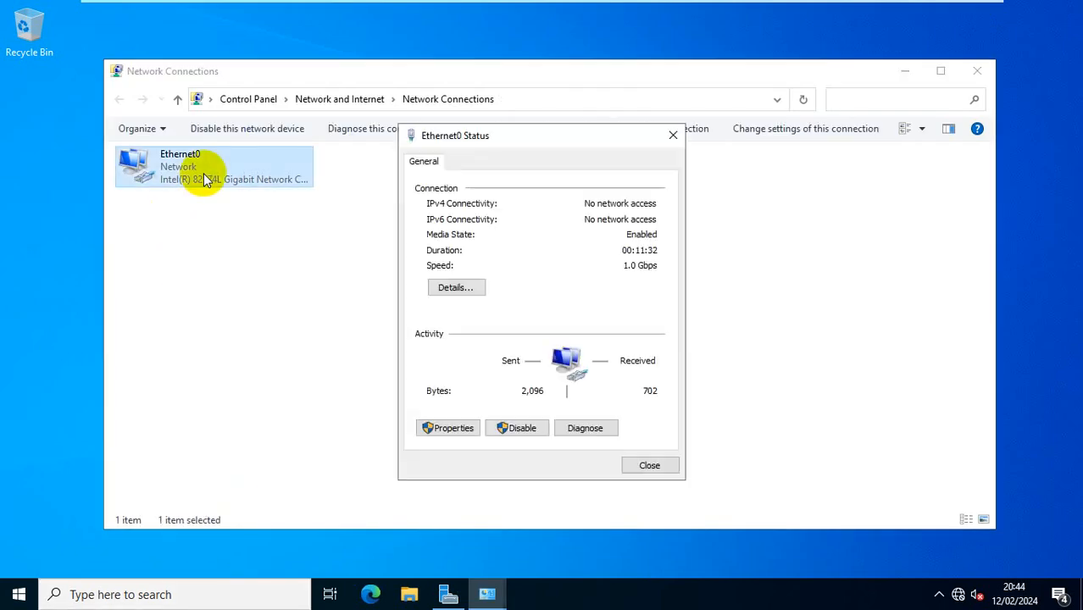
pyautogui.click(447, 426)
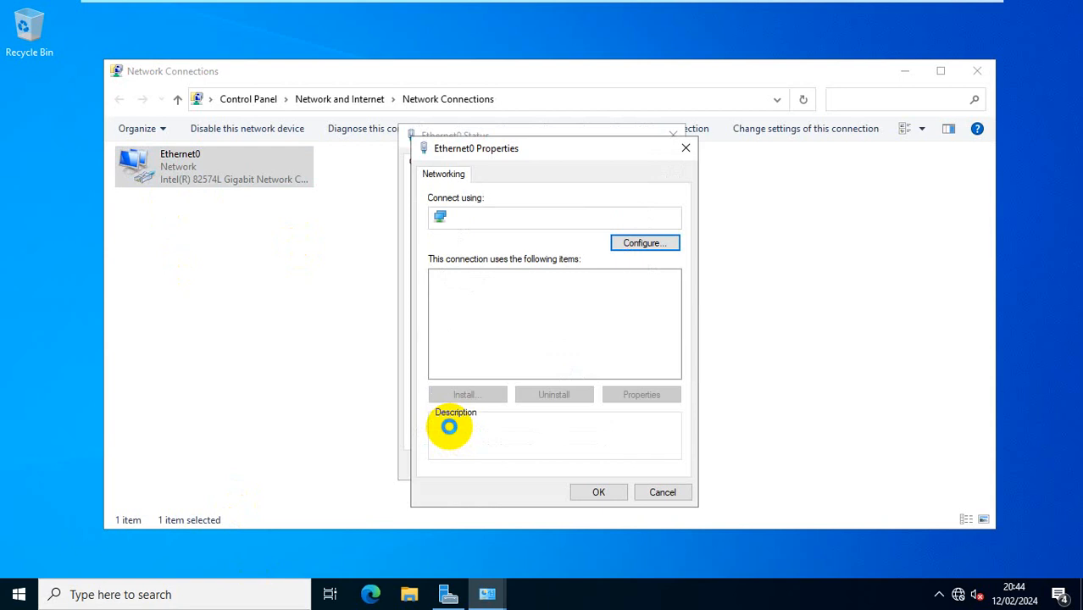
pyautogui.doubleClick(576, 318)
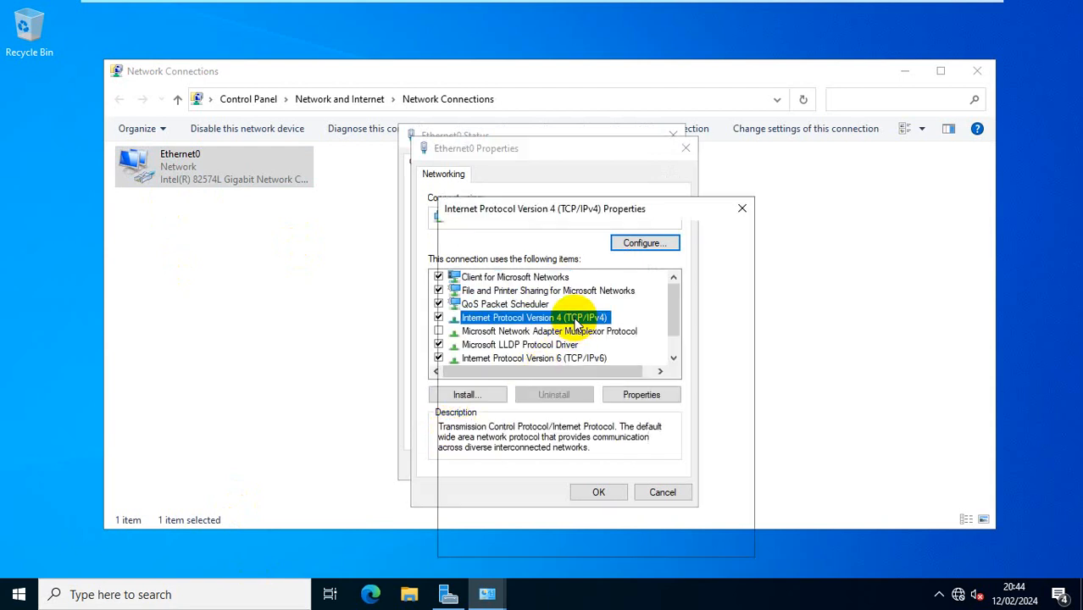
# Step: Assign static IP 192.168.1.1 with mask 255.255.255.0 and close the dialogs
pyautogui.click(530, 324)
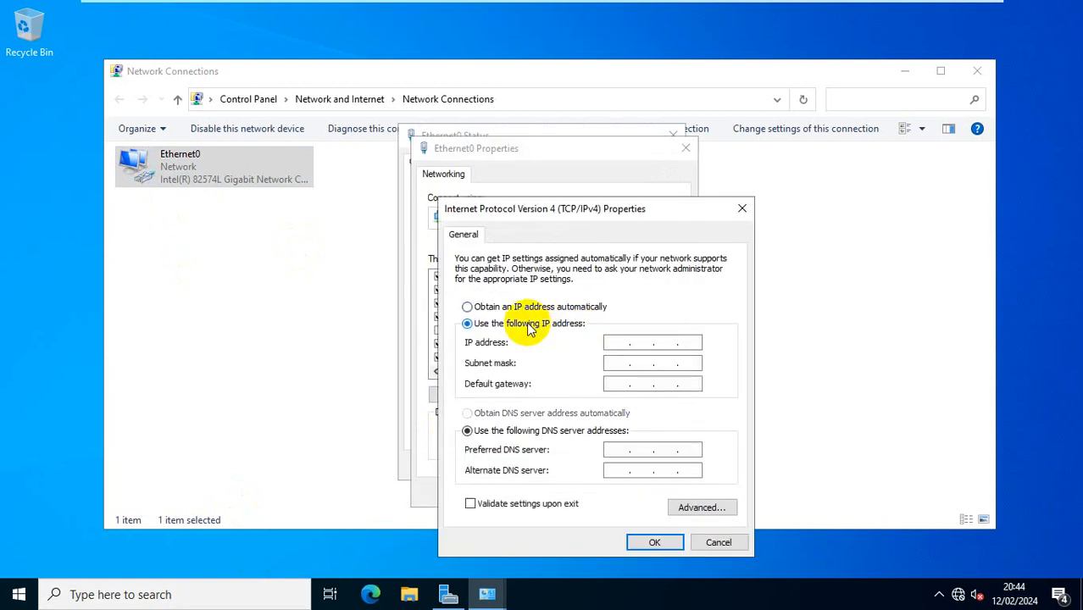
pyautogui.click(612, 343)
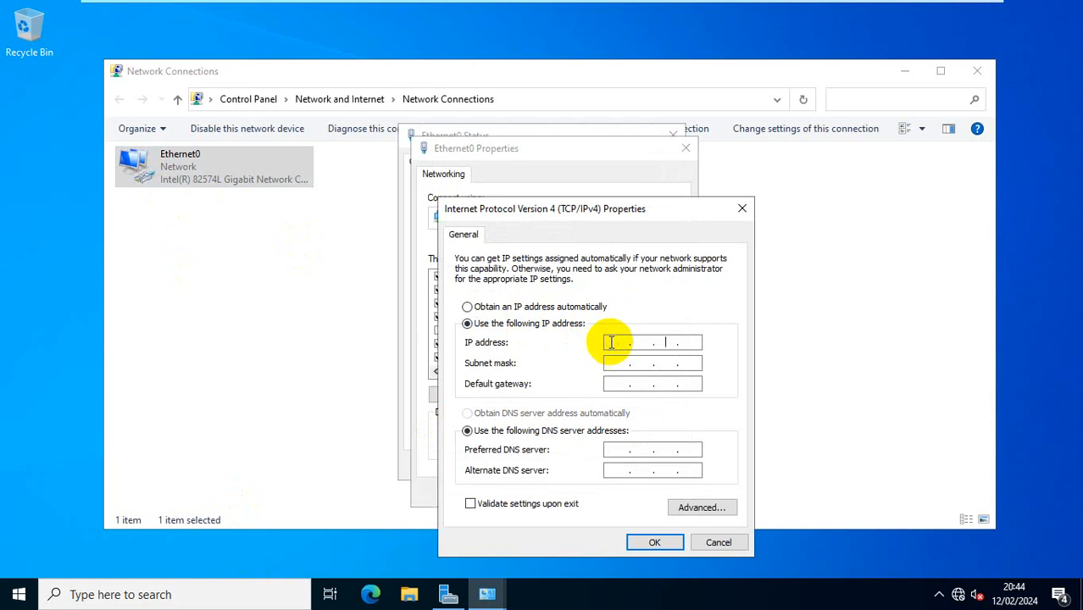
pyautogui.write('192.168.1.1')
pyautogui.press('Tab')
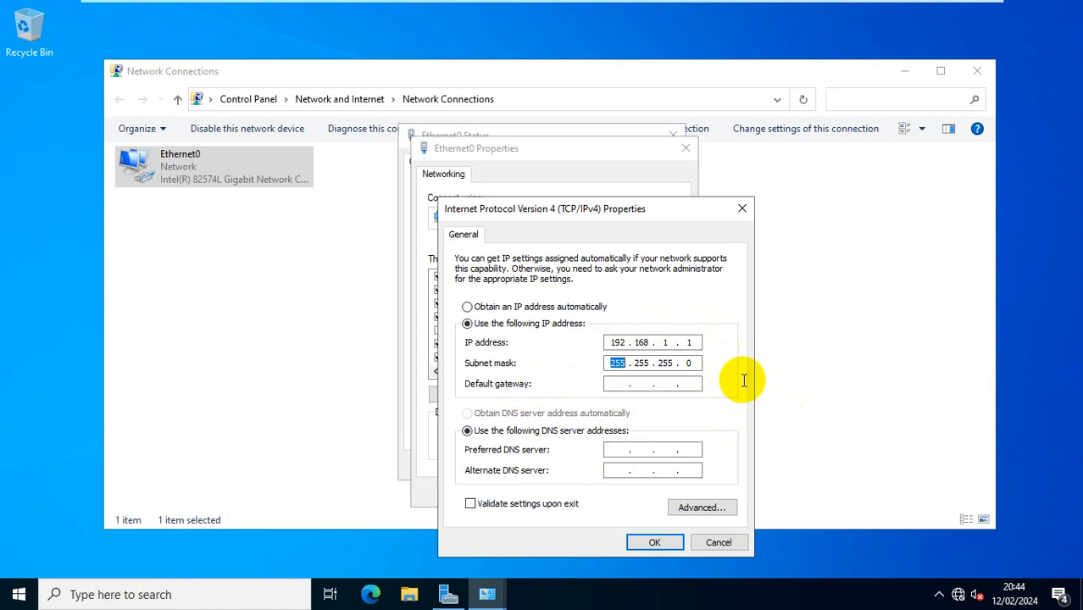
pyautogui.click(616, 449)
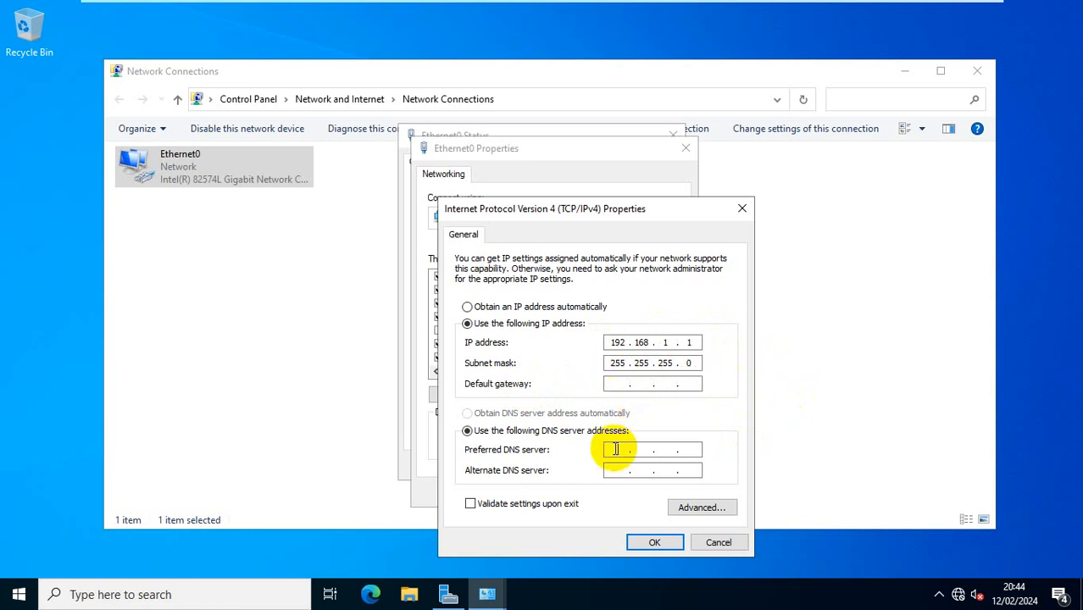
pyautogui.click(645, 541)
pyautogui.click(600, 492)
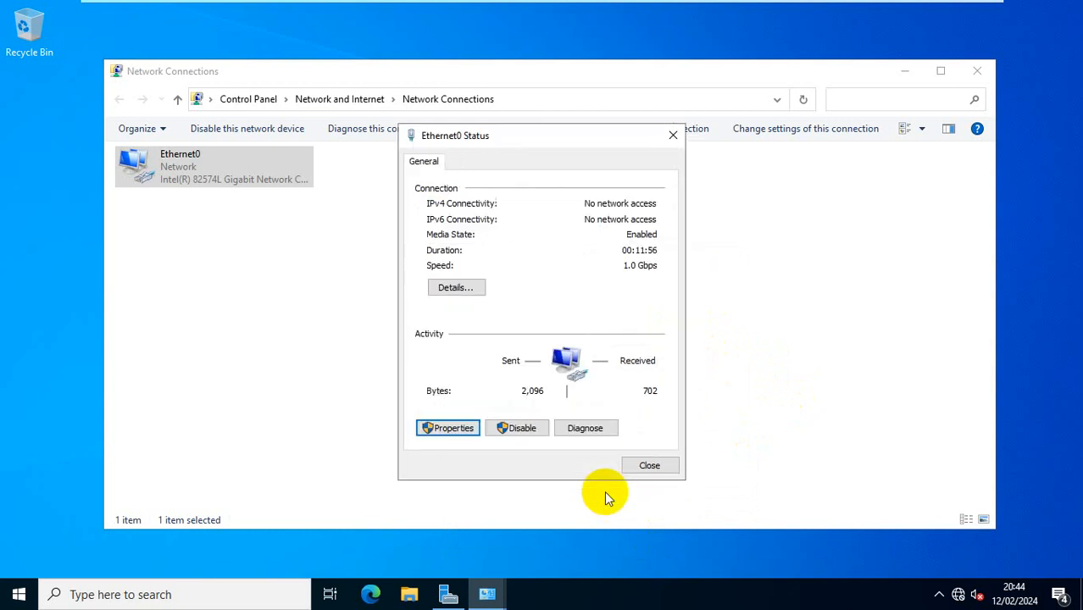
pyautogui.click(660, 465)
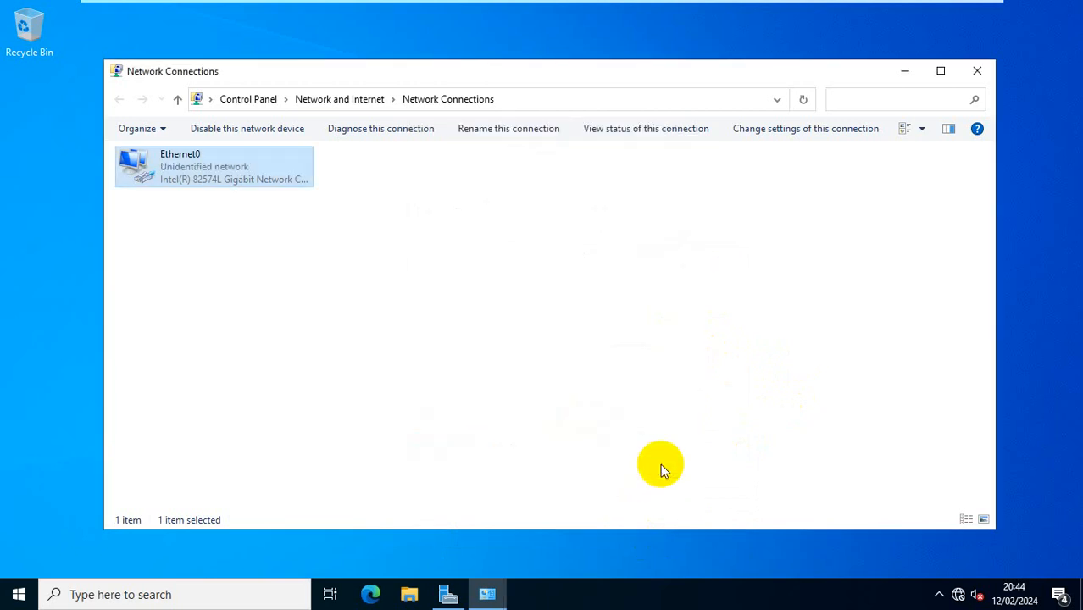
# Step: Close Network Connections and restart the server from the Start menu
pyautogui.click(977, 71)
pyautogui.click(19, 593)
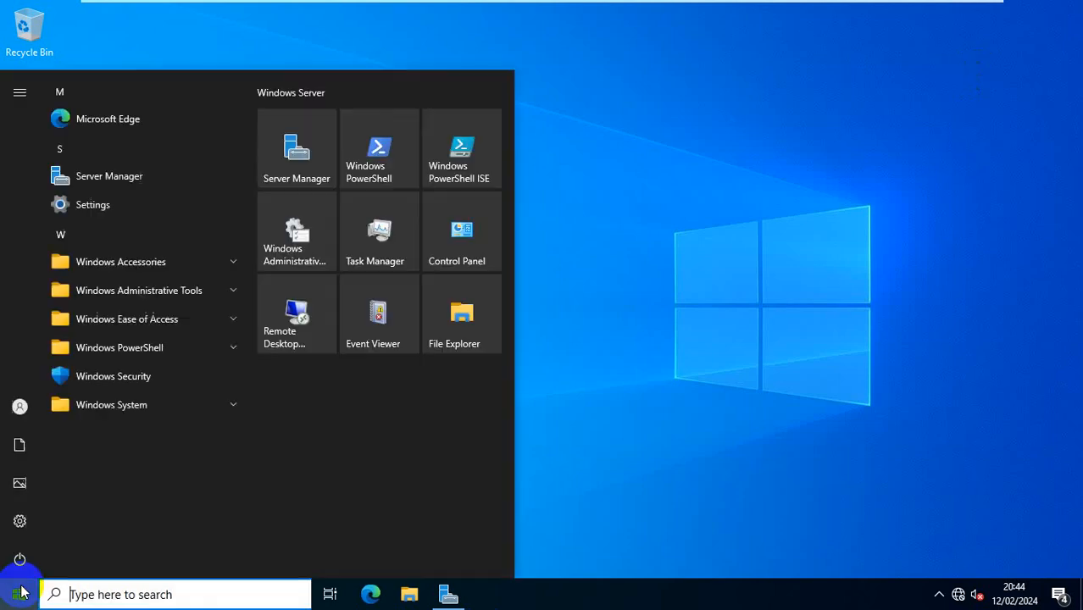
pyautogui.click(20, 559)
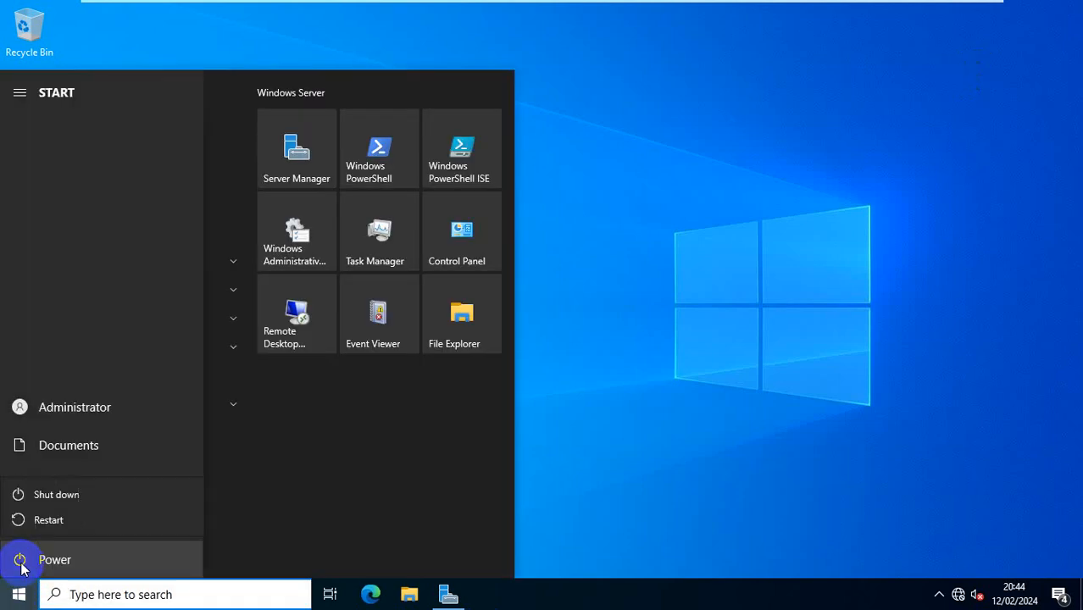
pyautogui.click(49, 522)
pyautogui.click(234, 514)
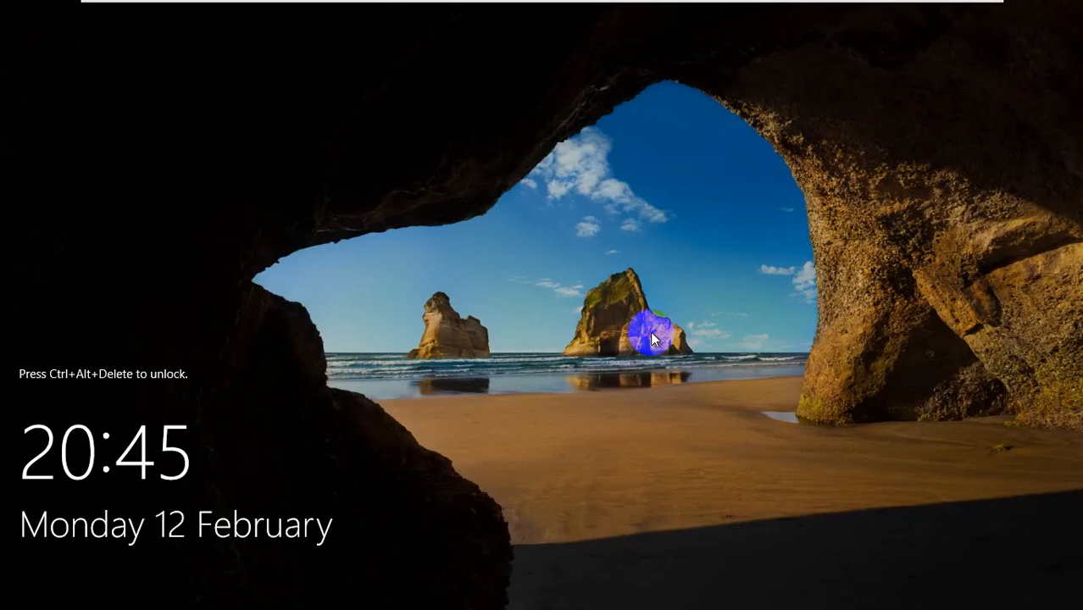
pyautogui.moveTo(322, 7)
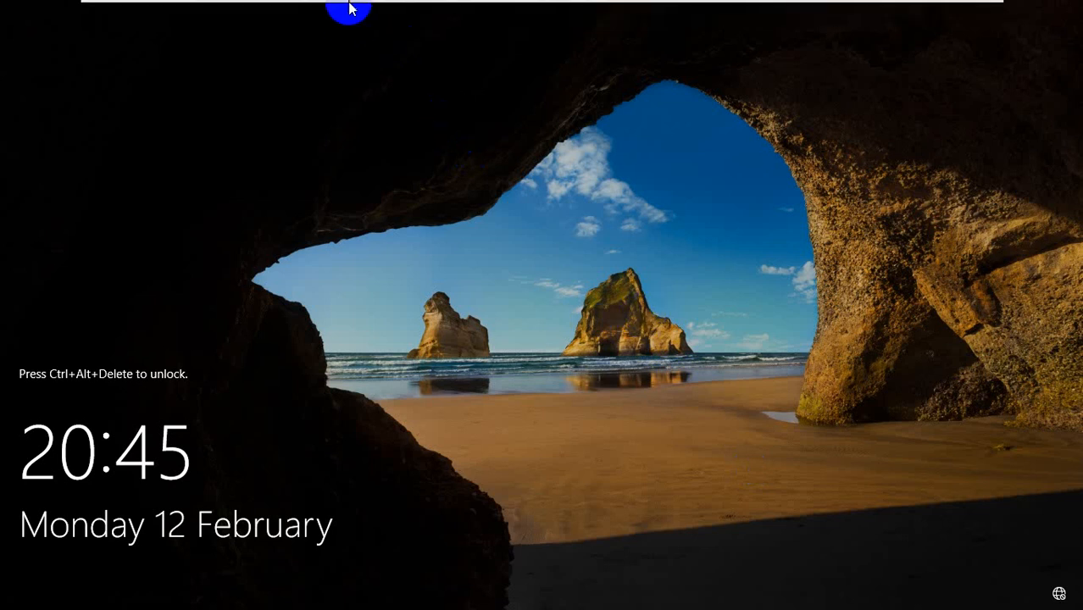
# Step: Send Ctrl+Alt+Del and sign in as Administrator with the account password
pyautogui.click(370, 12)
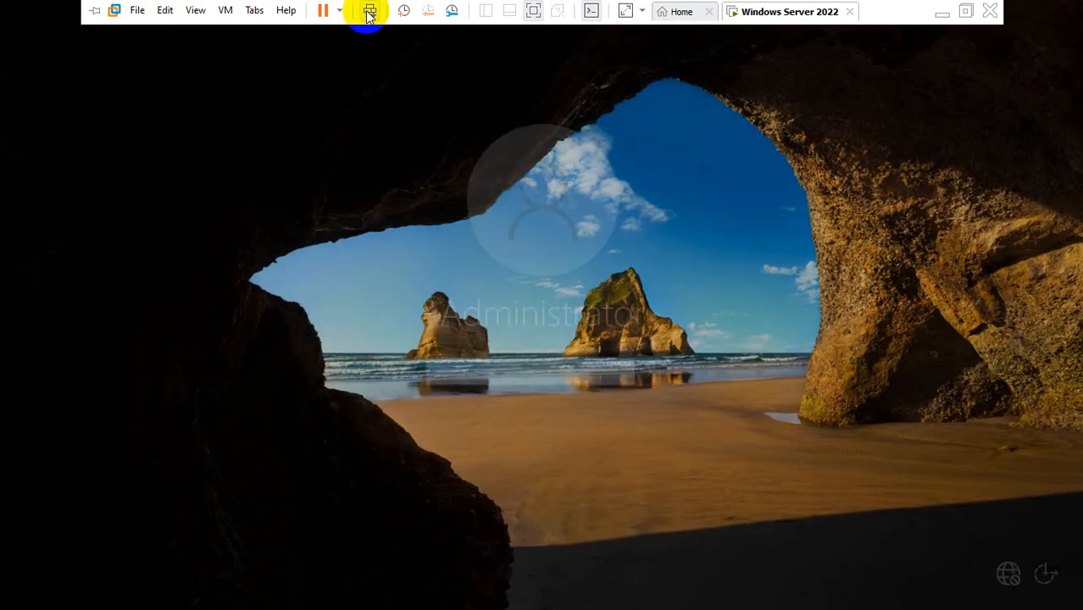
pyautogui.write('***')
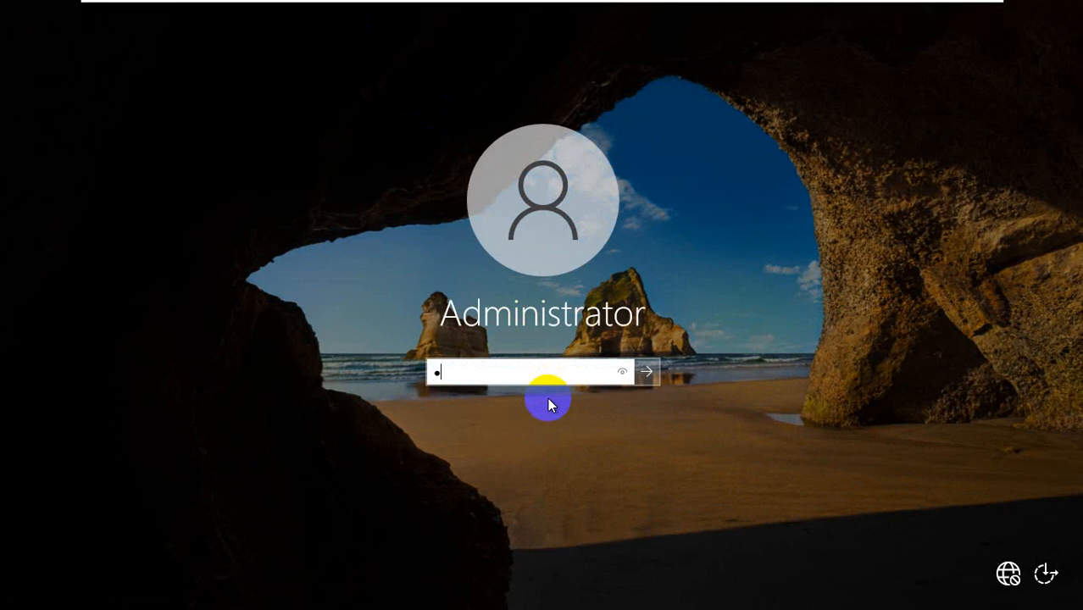
pyautogui.write('******')
pyautogui.press('Return')
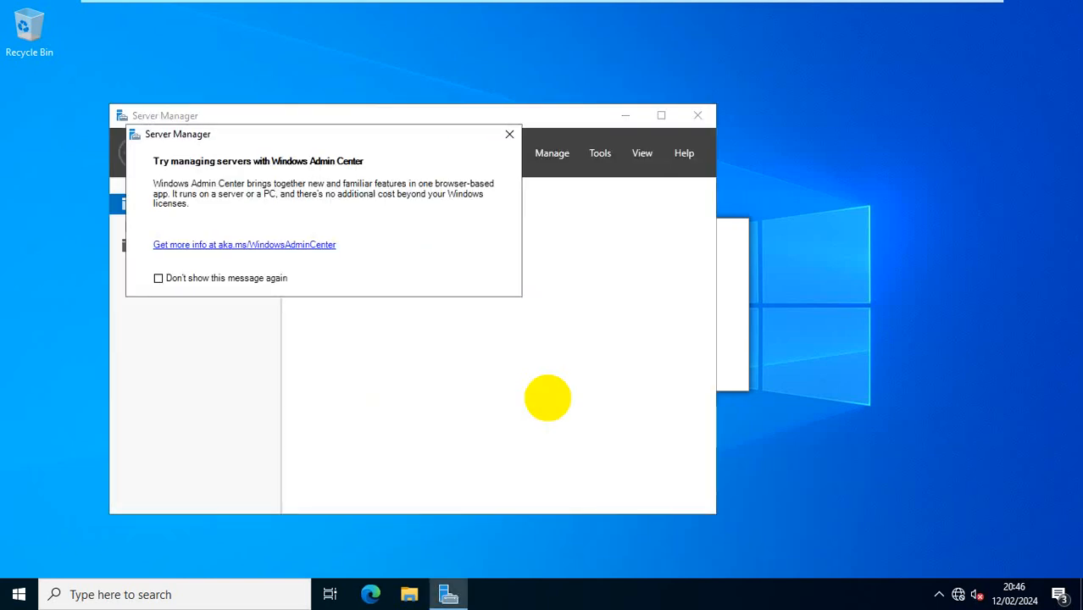
# Step: Dismiss the Windows Admin Center popup, maximize Server Manager, and show the Local Server page
pyautogui.click(508, 133)
pyautogui.click(660, 115)
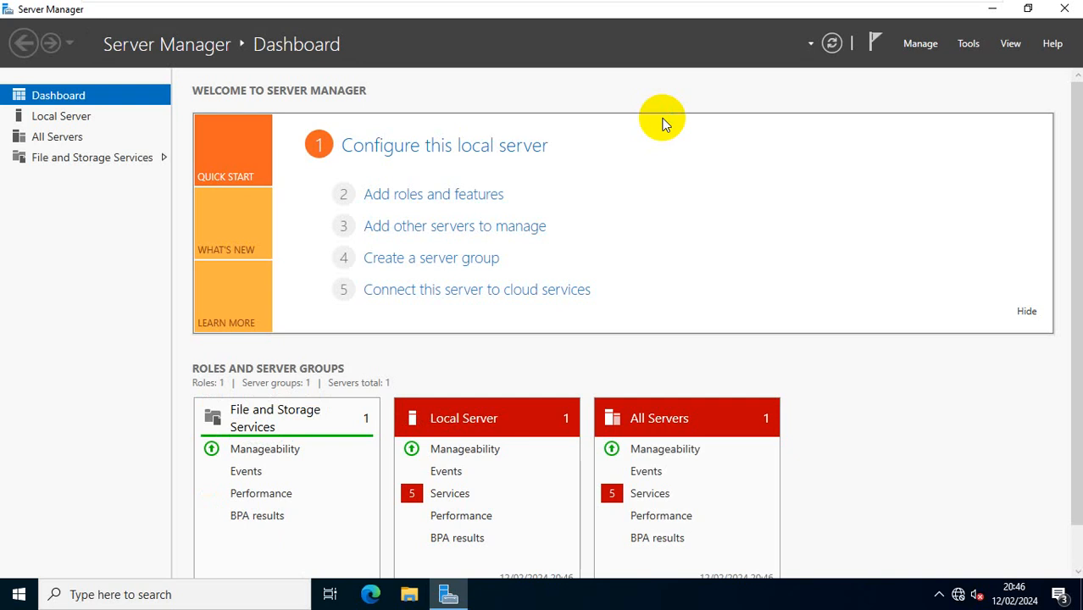
pyautogui.click(74, 124)
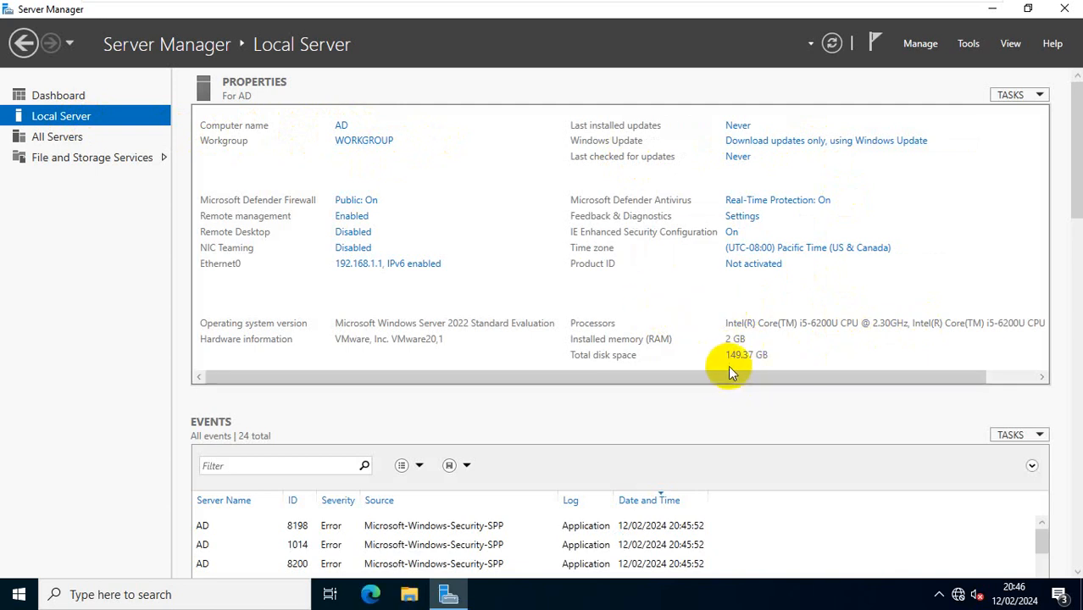
# Step: Enlarge the Local Server events list to review events, then switch to the Dashboard
pyautogui.moveTo(922, 377); pyautogui.dragTo(810, 407)
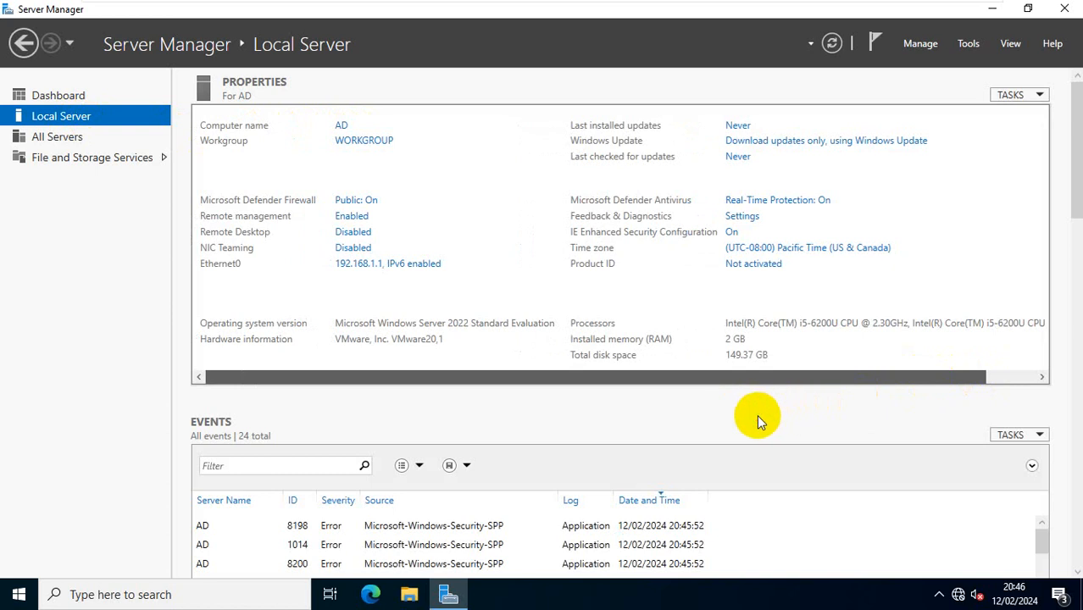
pyautogui.moveTo(340, 323); pyautogui.dragTo(502, 328)
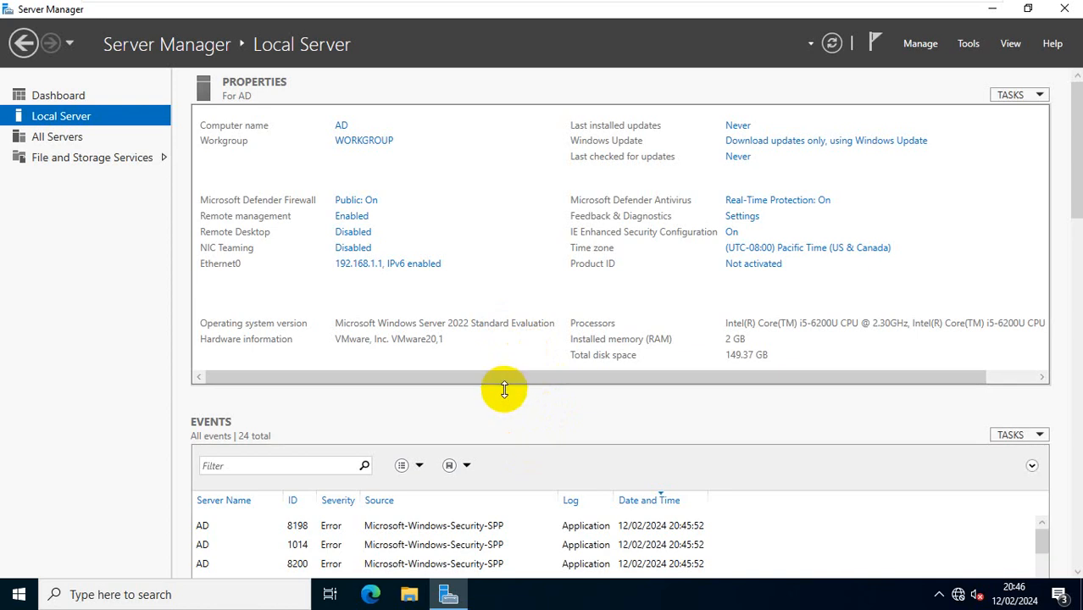
pyautogui.moveTo(503, 371); pyautogui.dragTo(510, 268)
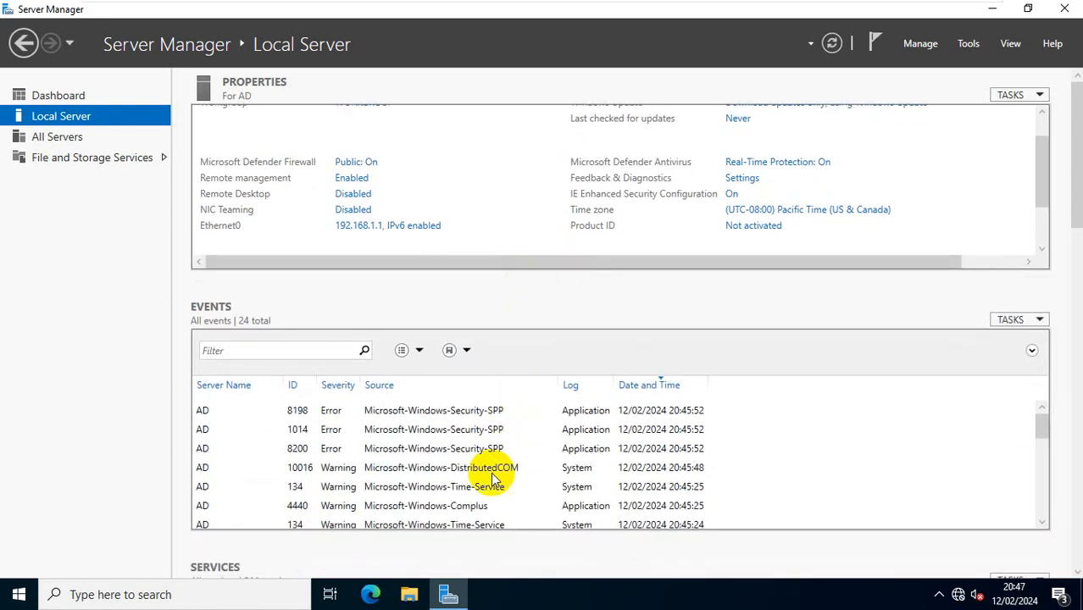
pyautogui.scroll(-4, 456, 464)
pyautogui.scroll(4, 456, 465)
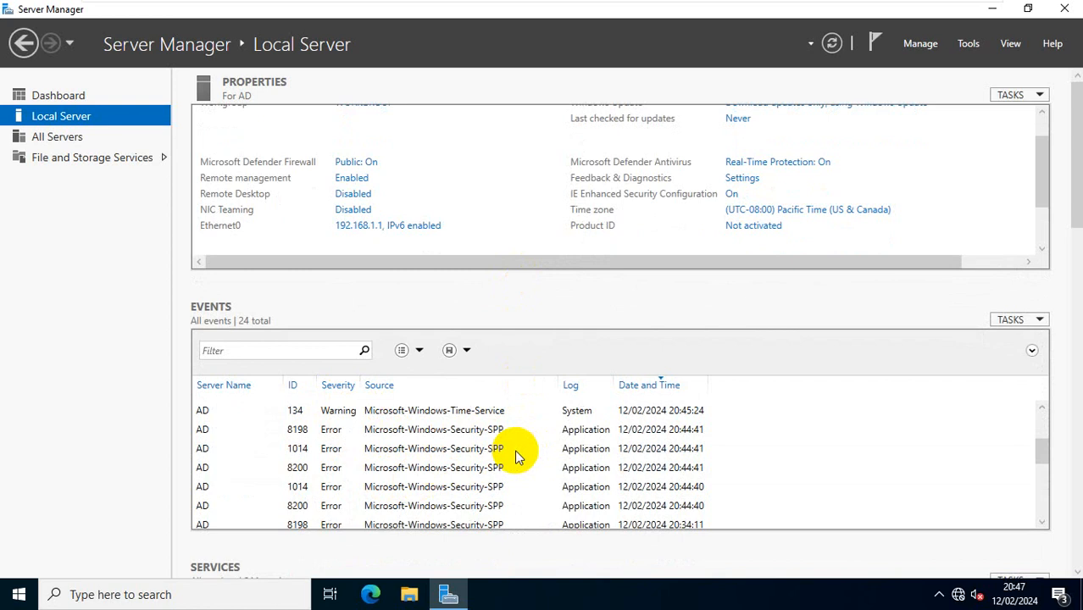
pyautogui.scroll(-4, 518, 456)
pyautogui.scroll(5, 516, 451)
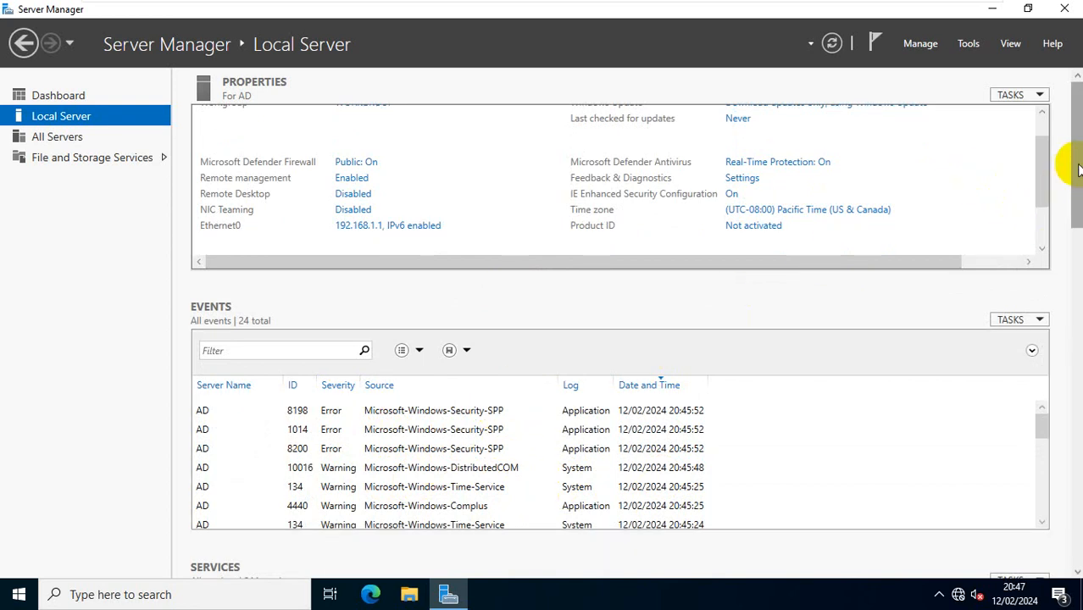
pyautogui.click(52, 97)
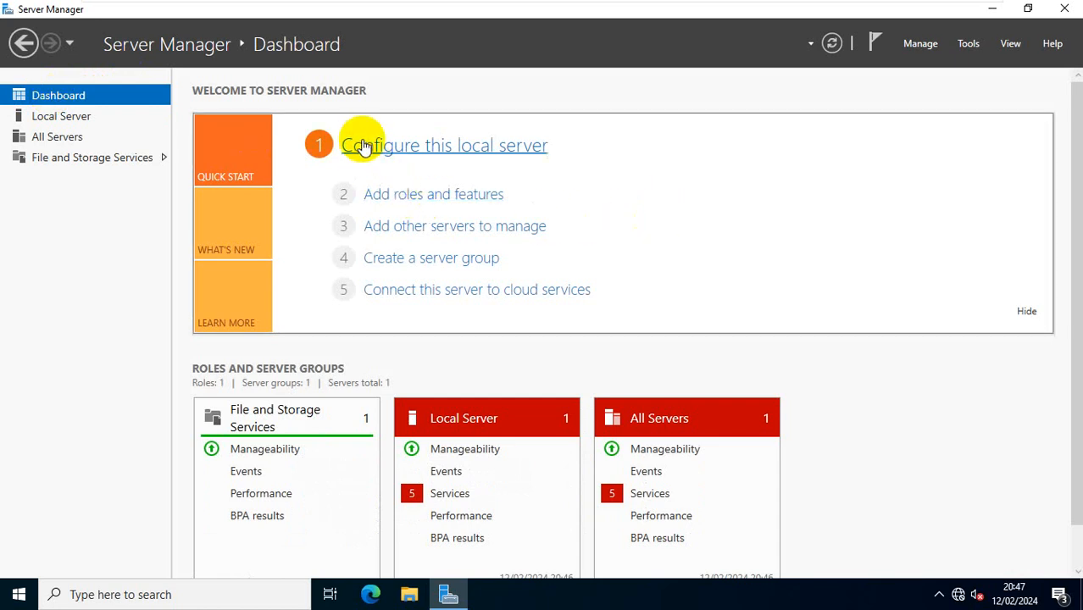
# Step: Start a role-based Add Roles and Features installation targeting server AD
pyautogui.click(395, 196)
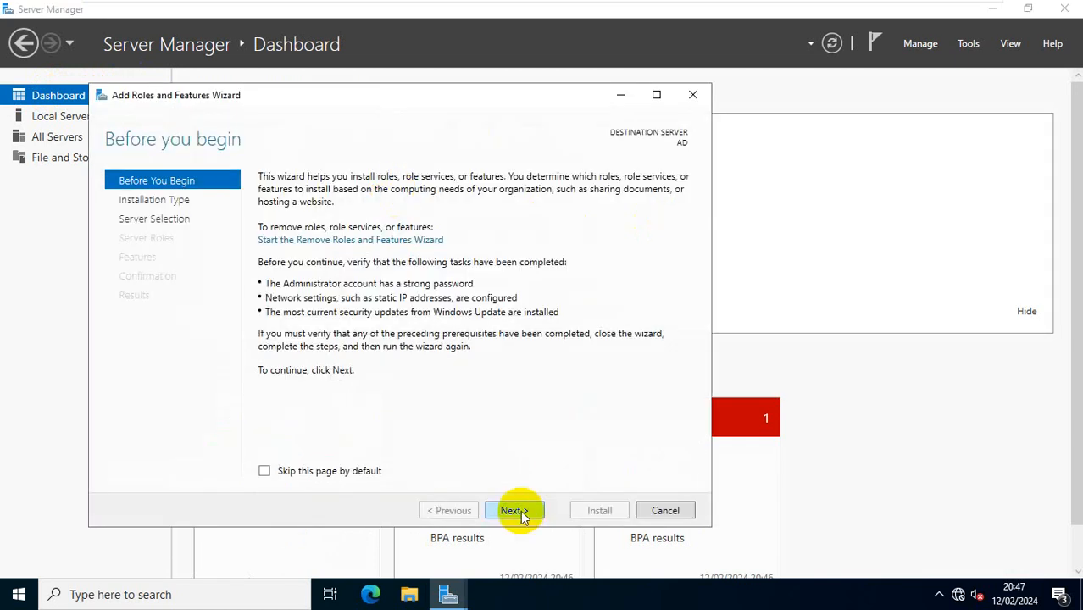
pyautogui.click(521, 509)
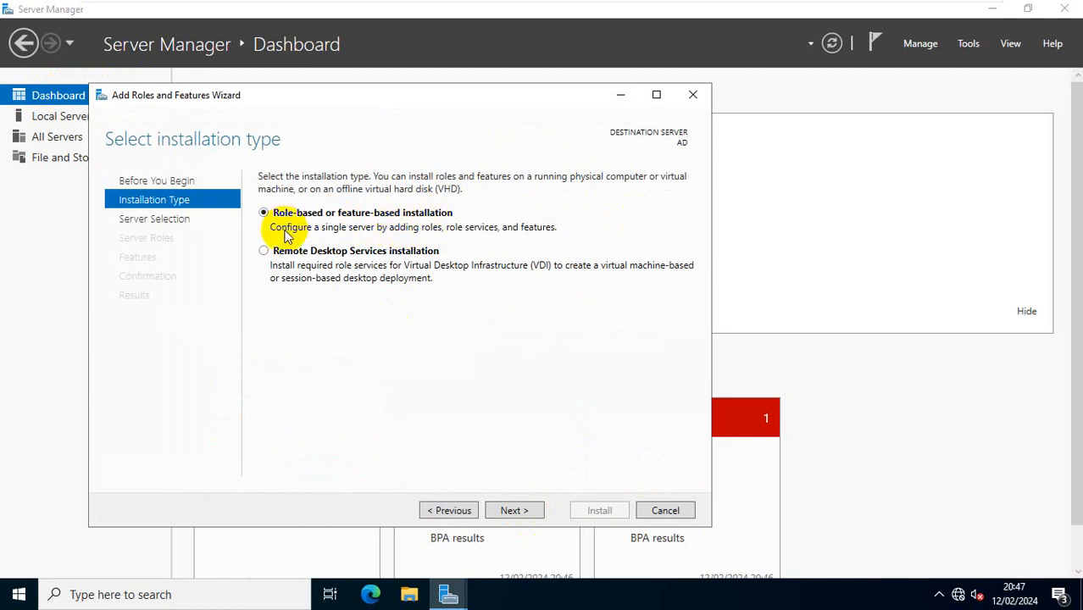
pyautogui.click(520, 510)
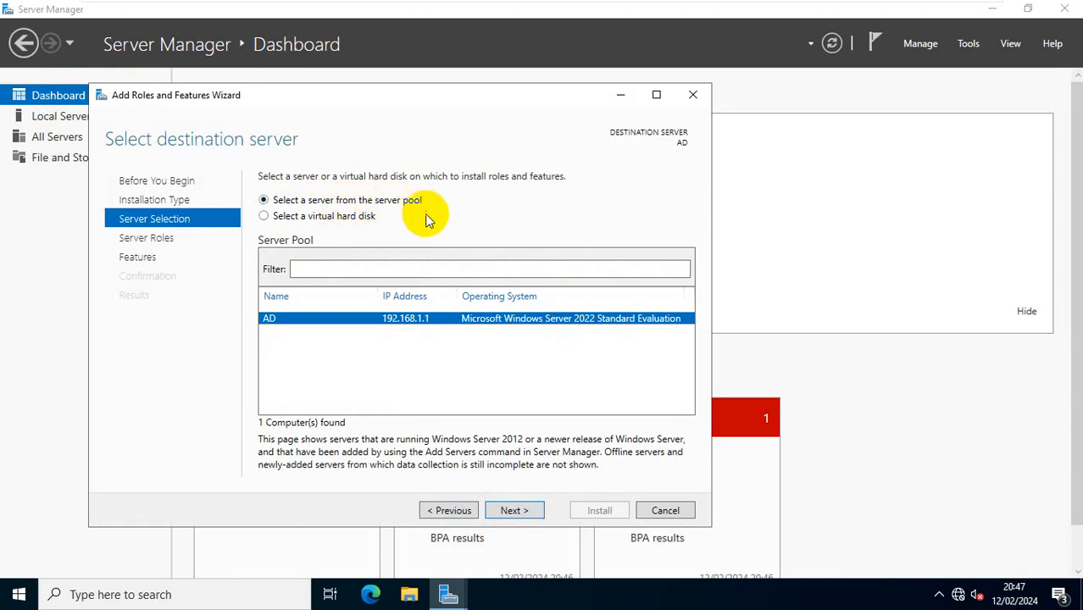
pyautogui.click(514, 511)
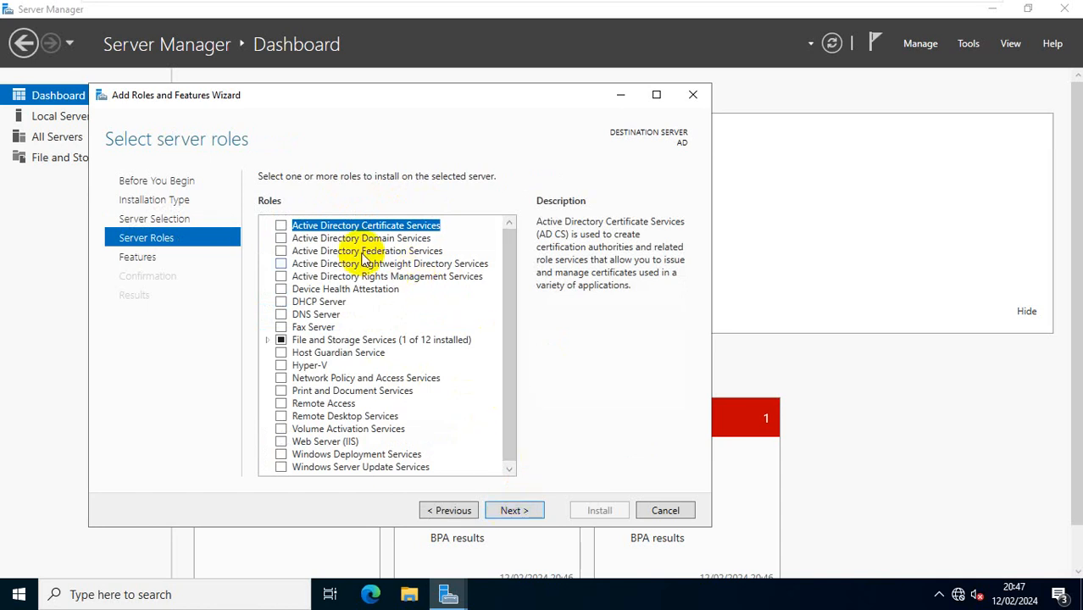
# Step: Select Active Directory Domain Services with its management tools and advance to Confirmation
pyautogui.click(281, 238)
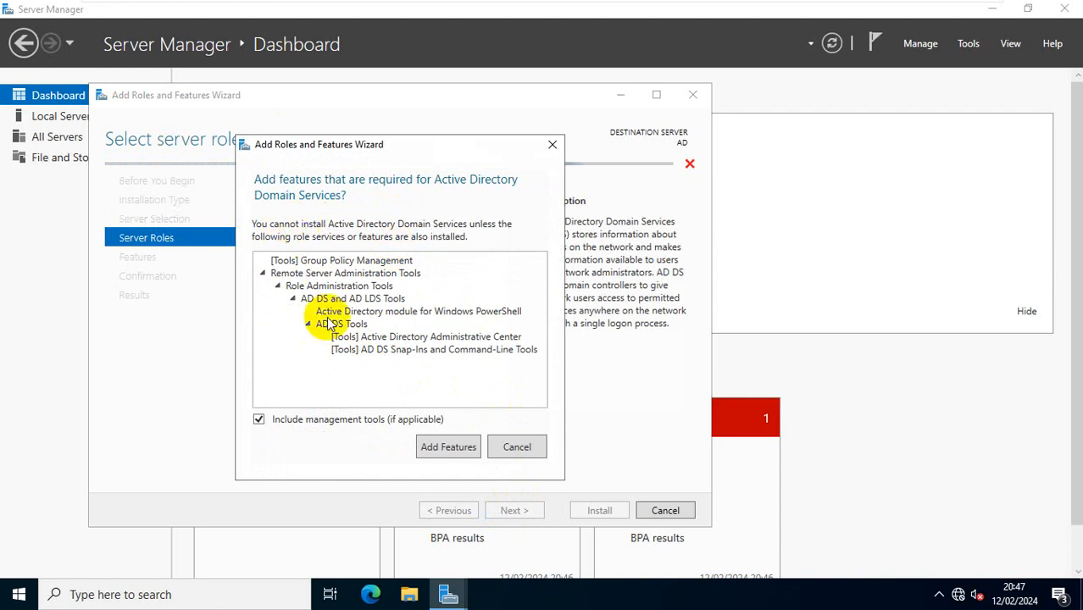
pyautogui.click(447, 447)
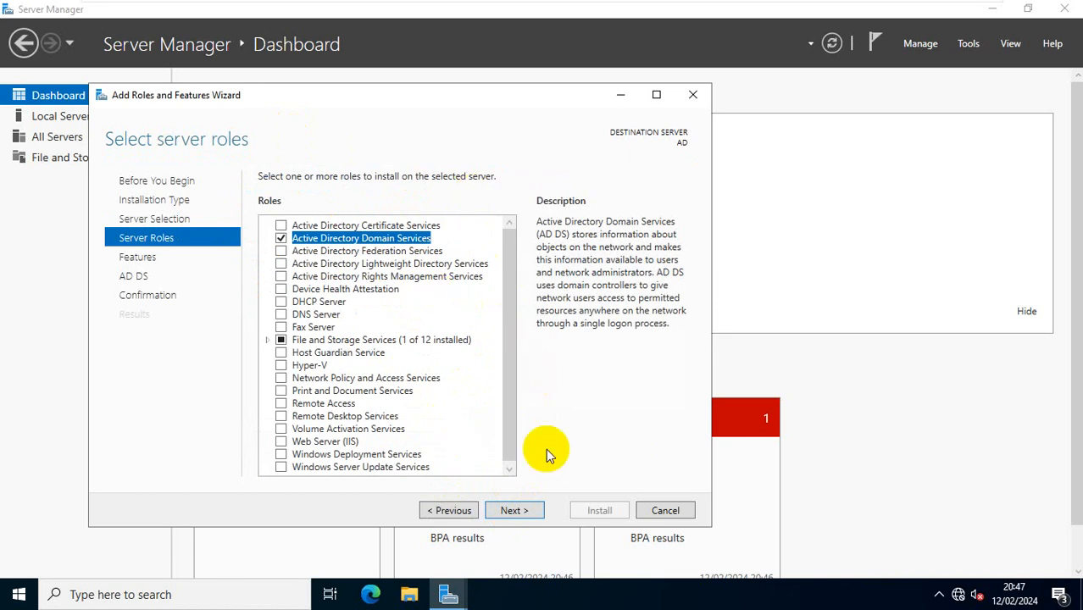
pyautogui.click(513, 510)
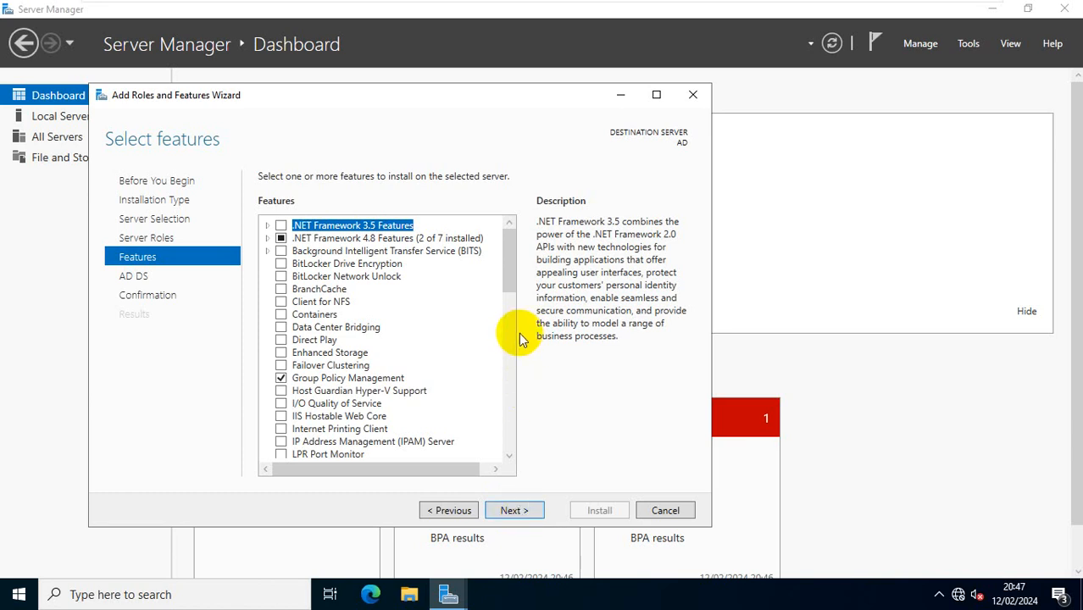
pyautogui.moveTo(511, 274)
pyautogui.mouseDown()
pyautogui.moveTo(508, 412)
pyautogui.moveTo(527, 274)
pyautogui.mouseUp()
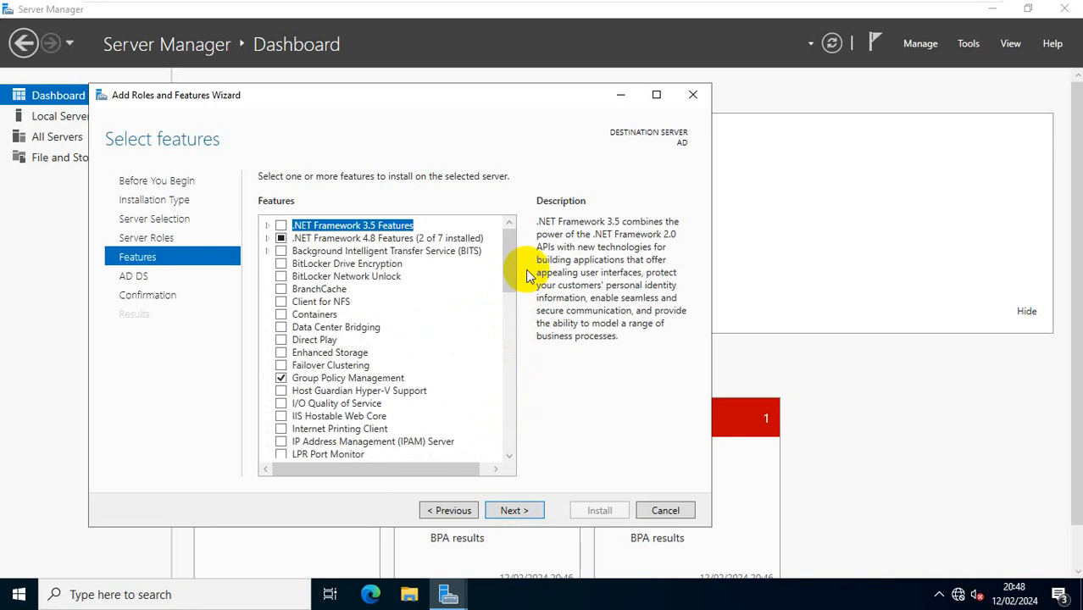
pyautogui.click(515, 509)
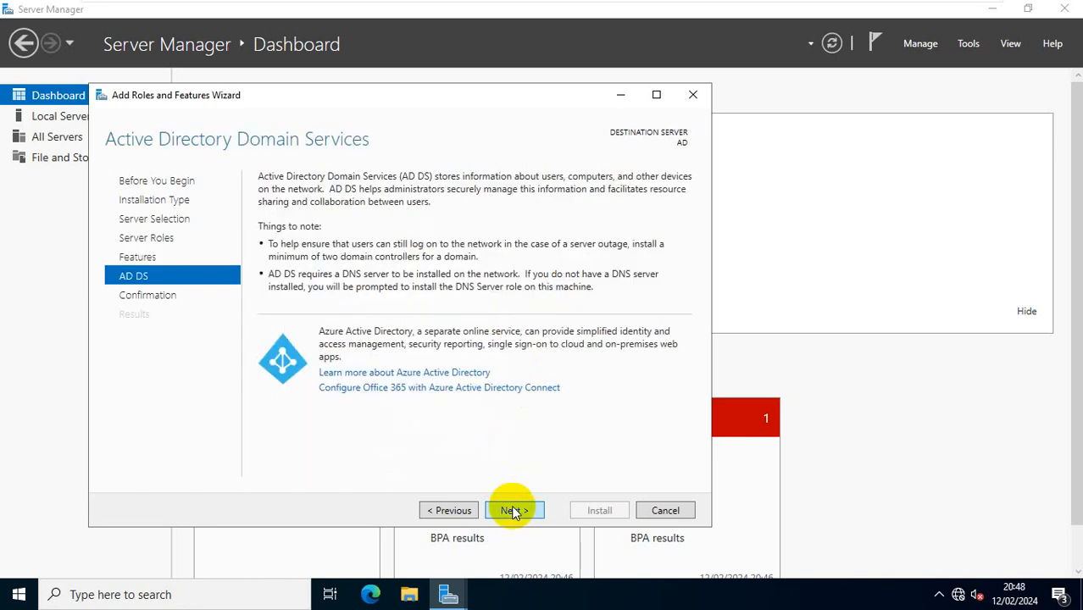
pyautogui.click(511, 509)
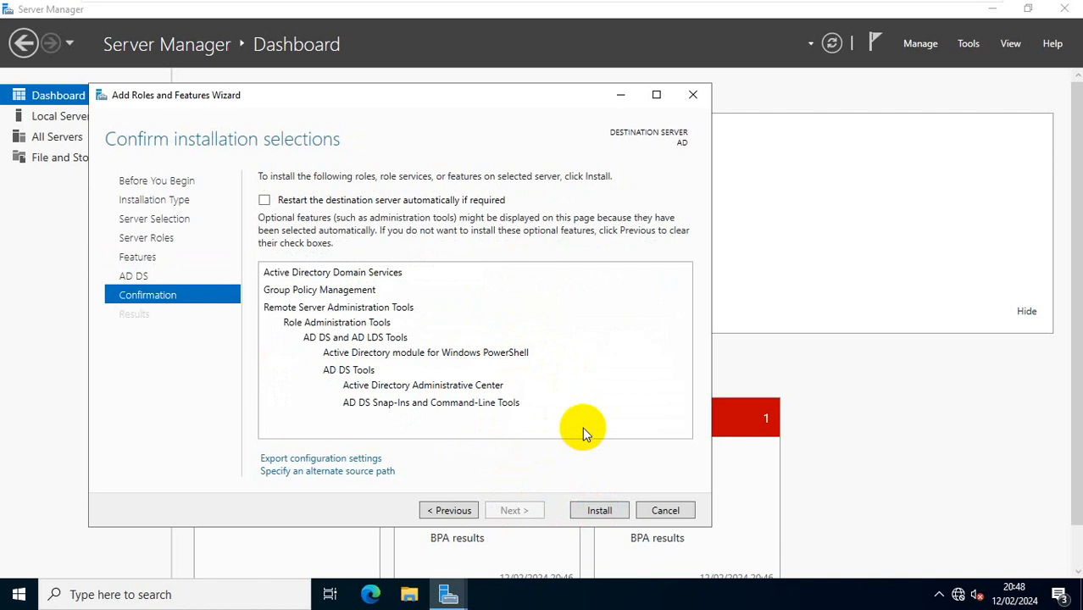
# Step: Install the AD DS role on server AD, cancelling the configuration settings export
pyautogui.click(598, 512)
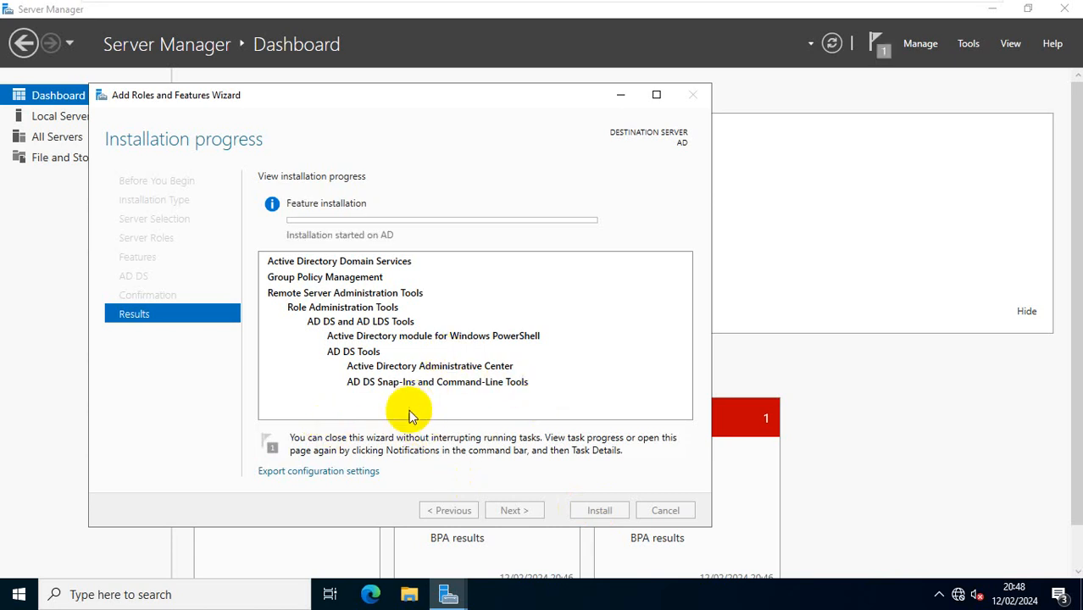
pyautogui.click(334, 472)
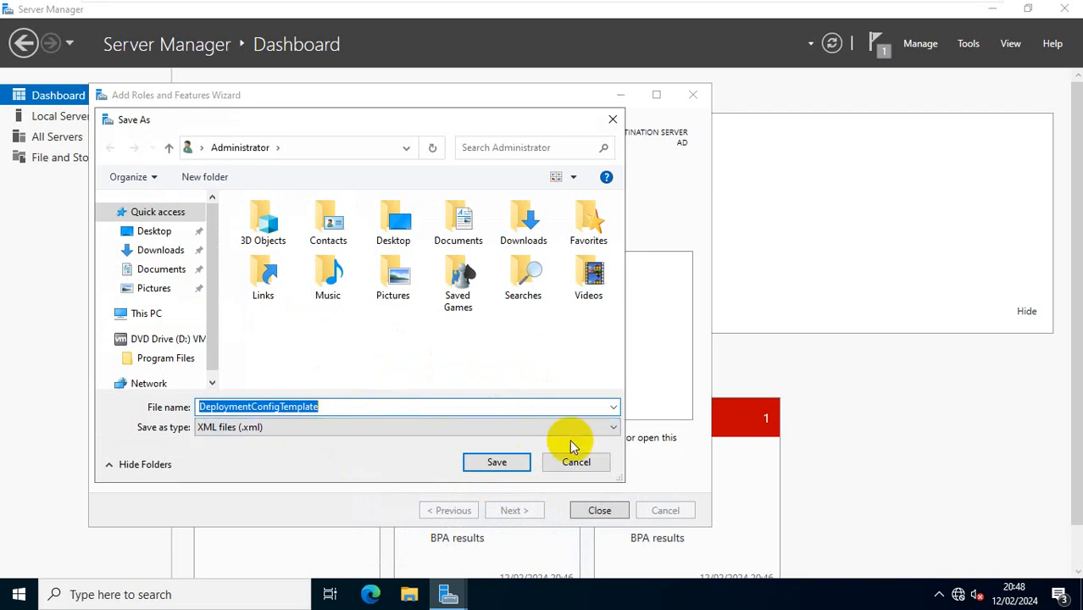
pyautogui.click(576, 463)
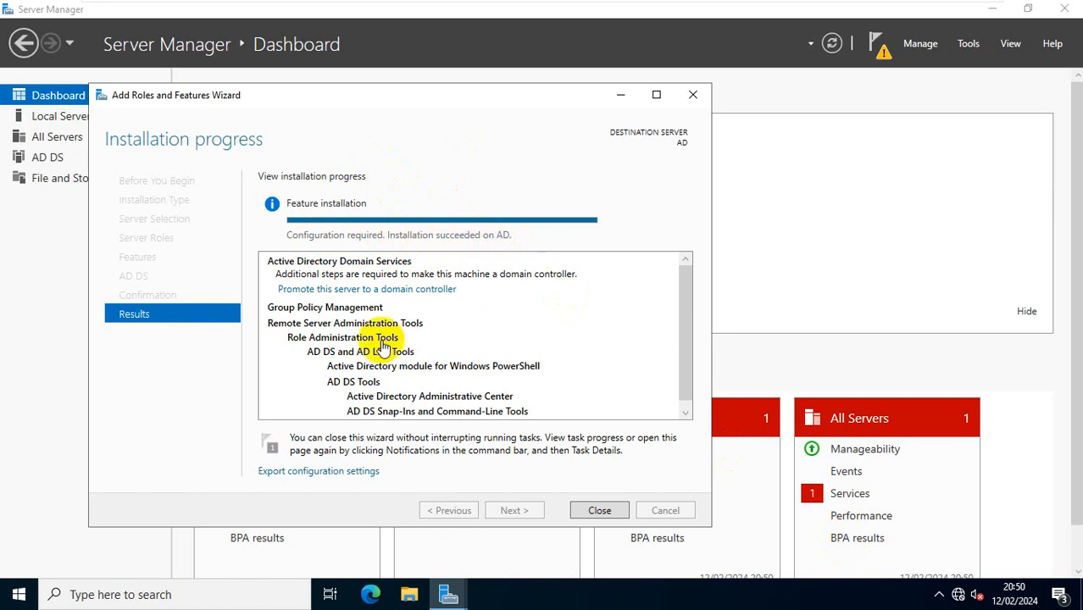
pyautogui.click(423, 290)
# Step: Create a new forest with root domain name BTcloud.com
pyautogui.click(377, 292)
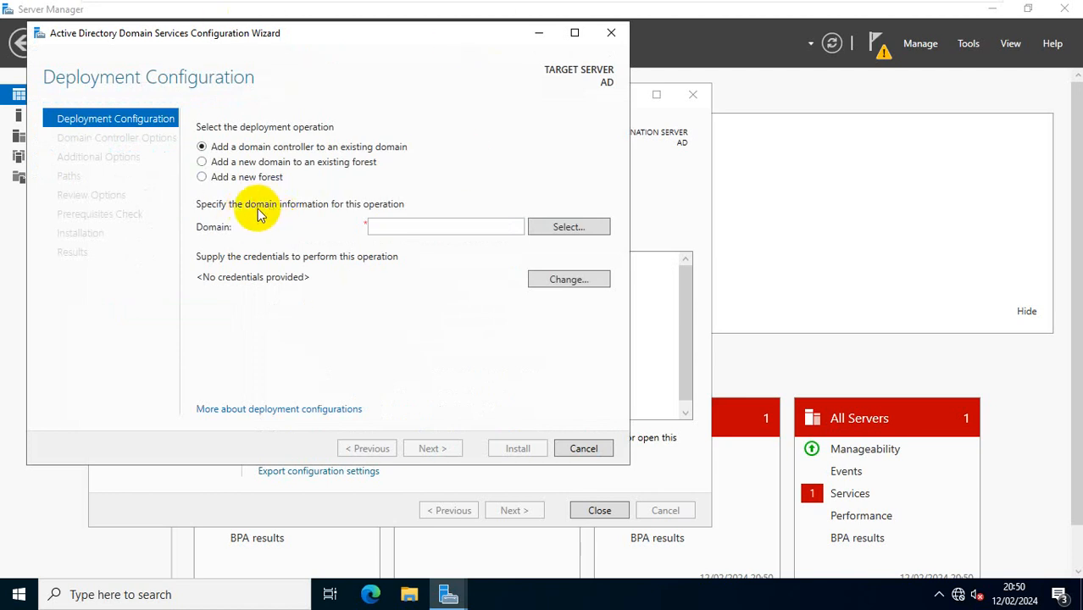
pyautogui.click(203, 178)
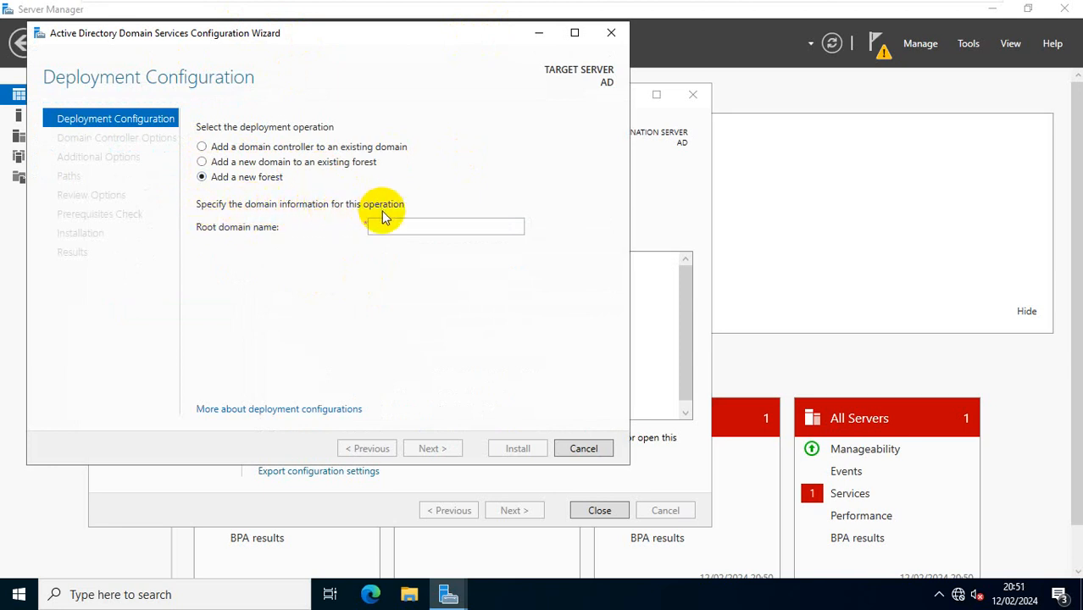
pyautogui.click(388, 224)
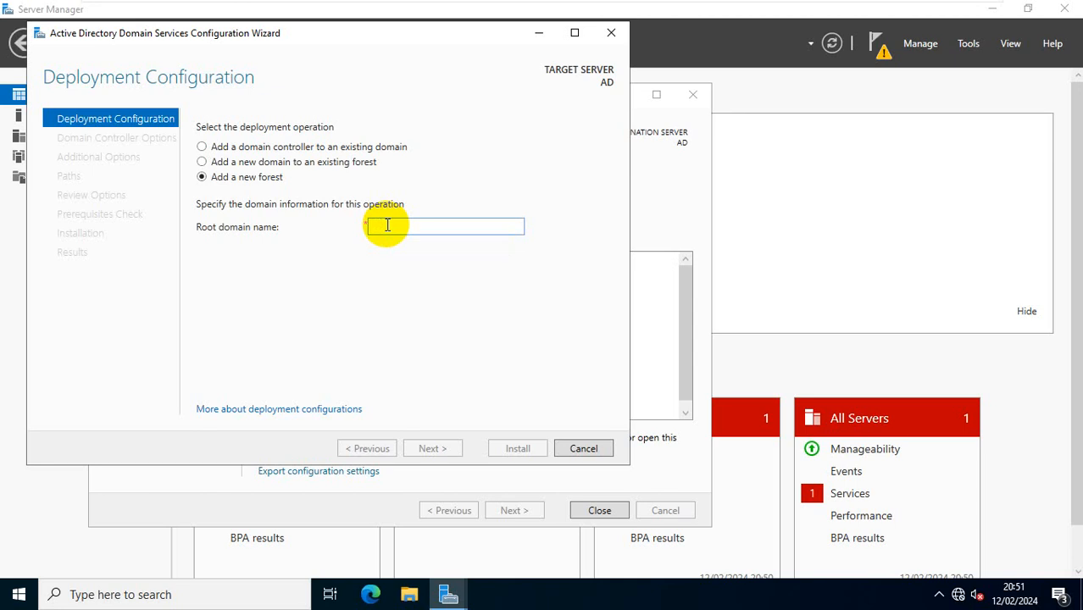
pyautogui.write('b')
pyautogui.press('BackSpace')
pyautogui.write('BT')
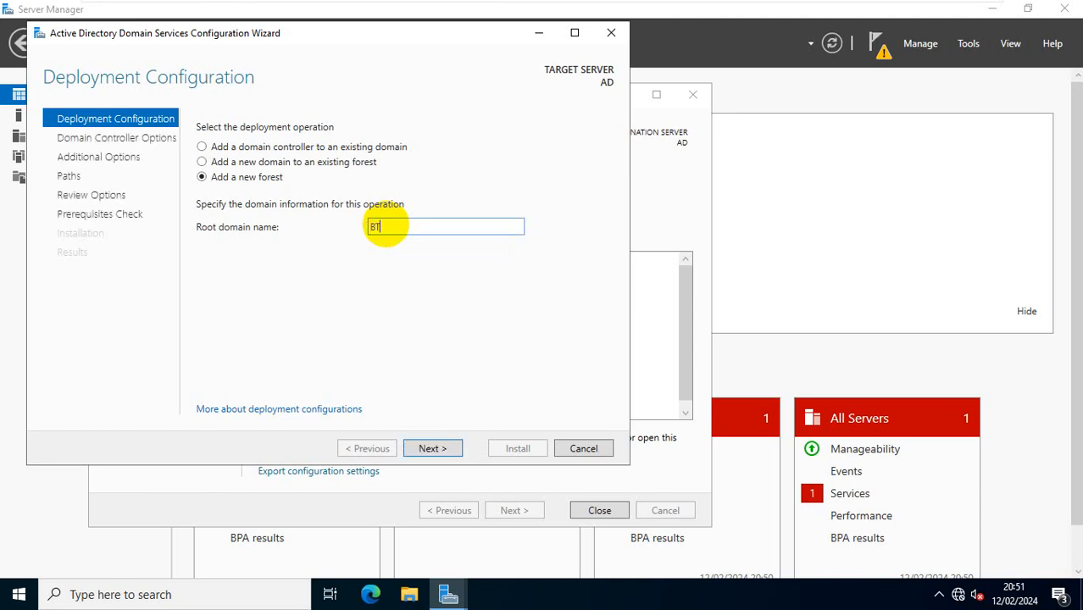
pyautogui.write('cloud.com')
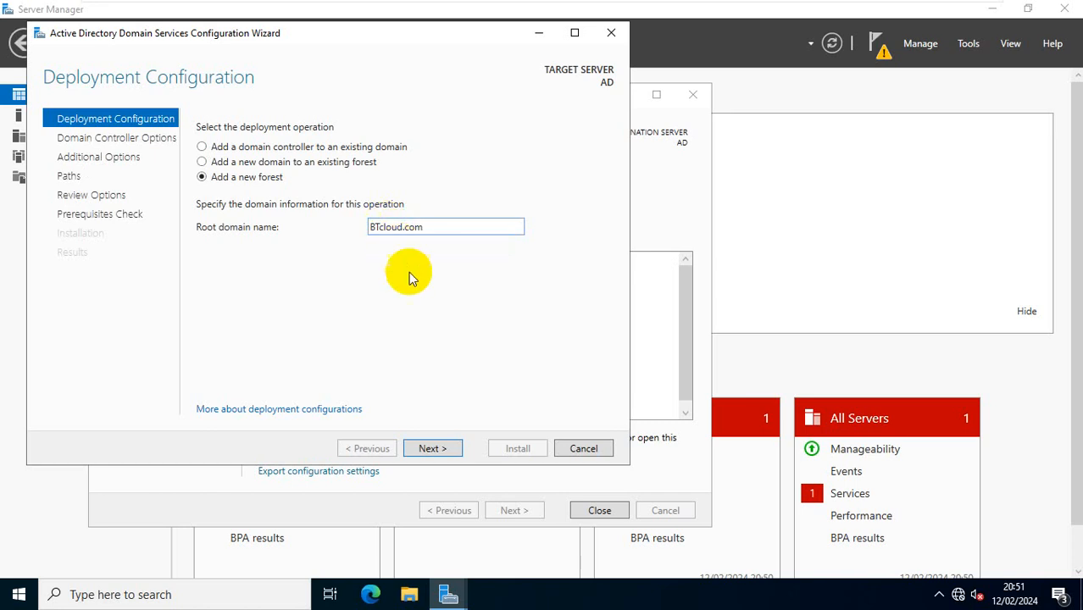
pyautogui.click(432, 449)
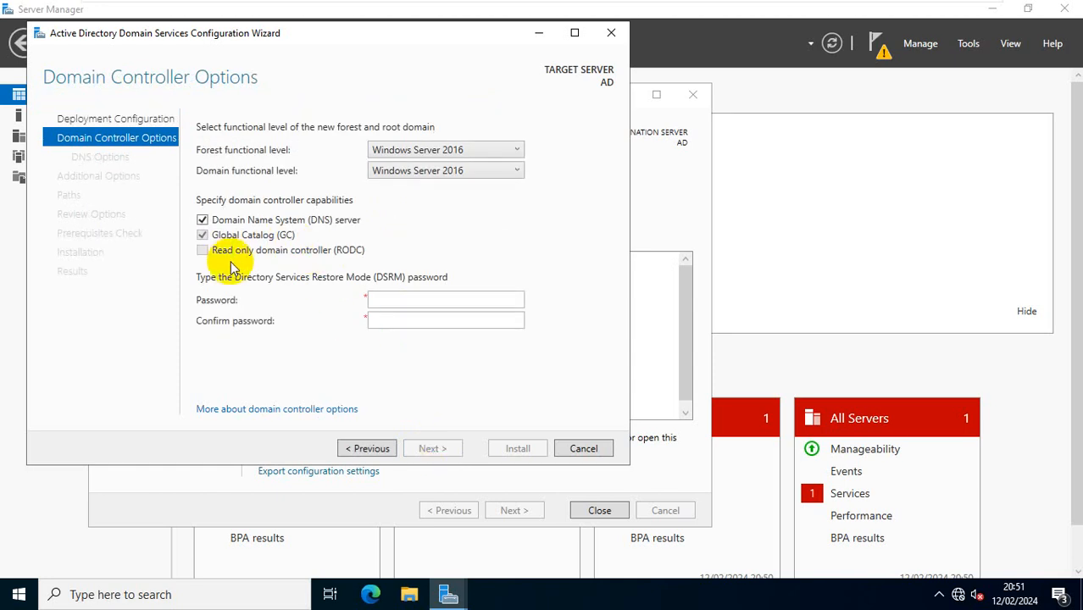
# Step: Enter and confirm the Directory Services Restore Mode password
pyautogui.click(398, 299)
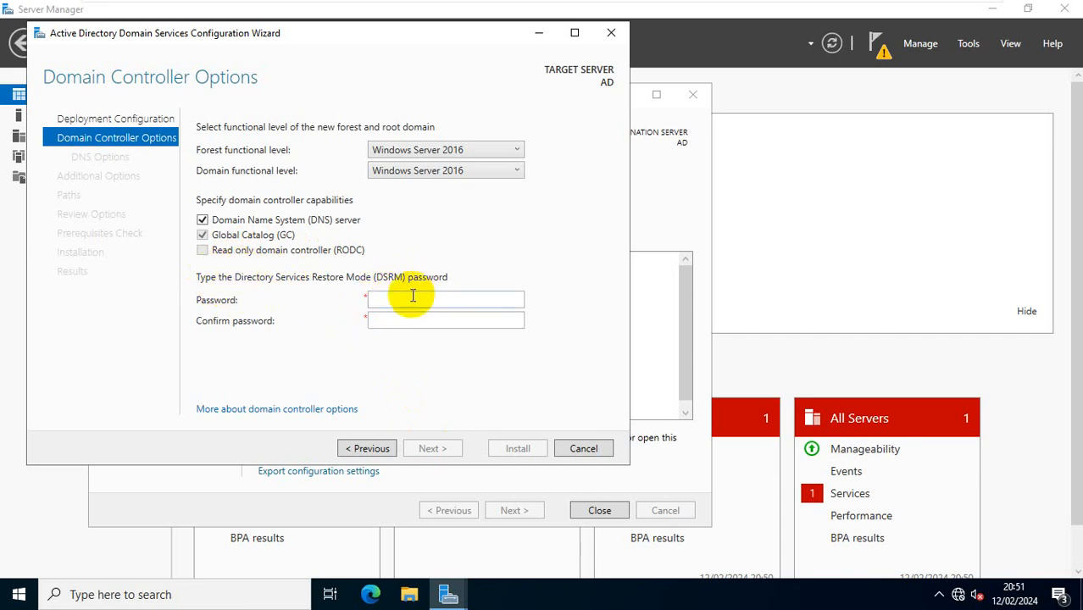
pyautogui.click(411, 296)
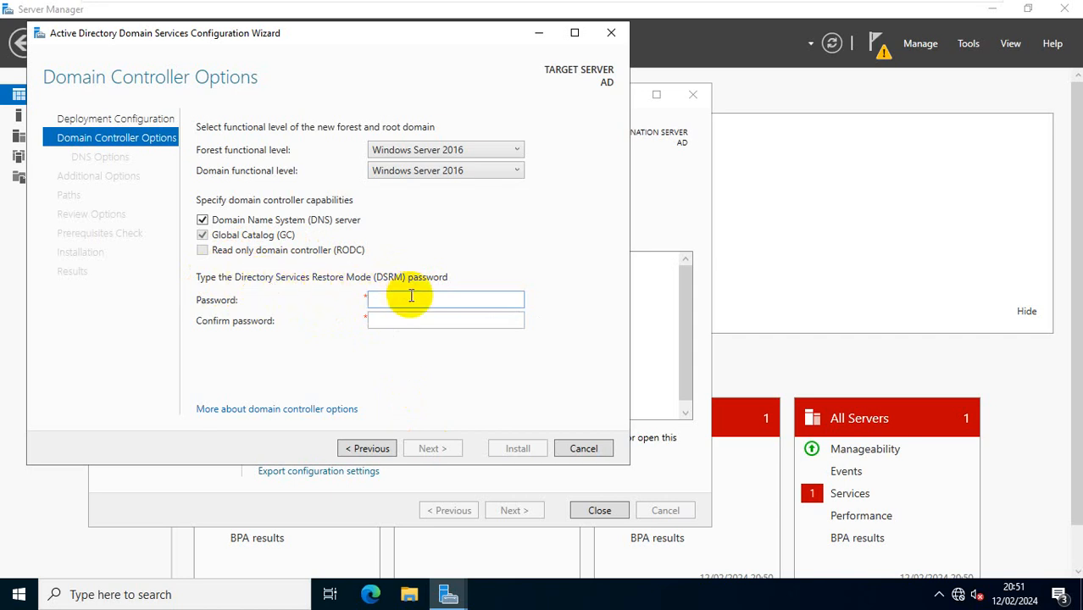
pyautogui.write('P@ssw0rd1')
pyautogui.press('Tab')
pyautogui.write('P@ssw0r')
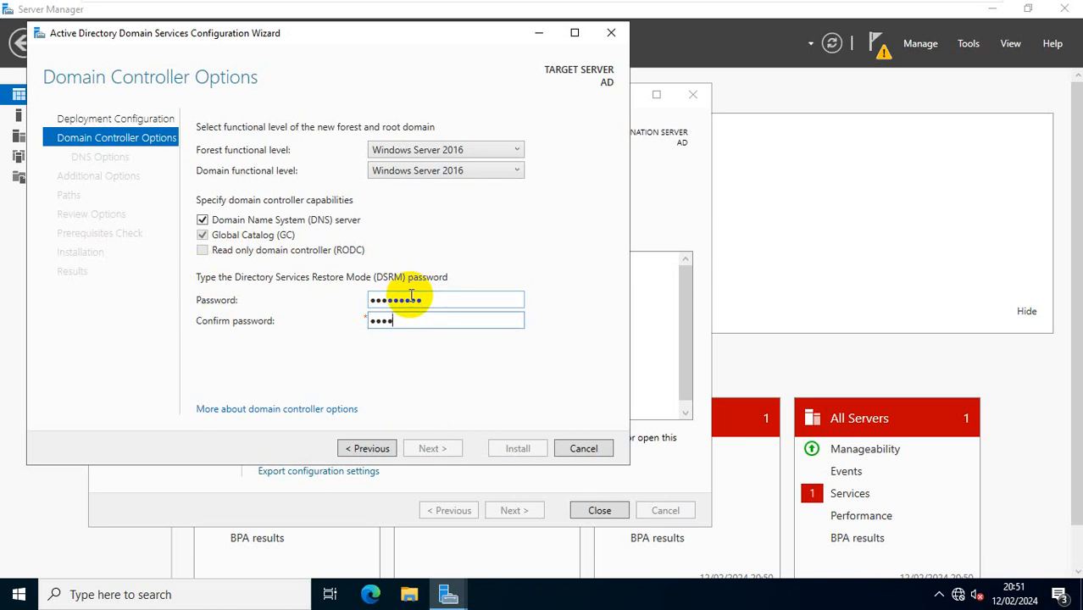
pyautogui.write('d1')
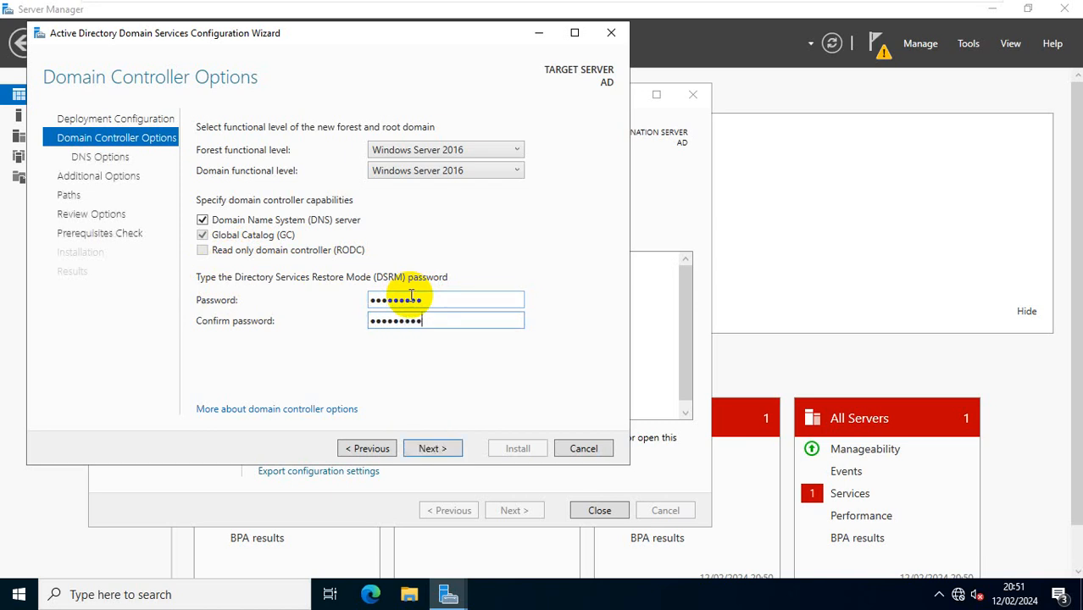
pyautogui.click(444, 446)
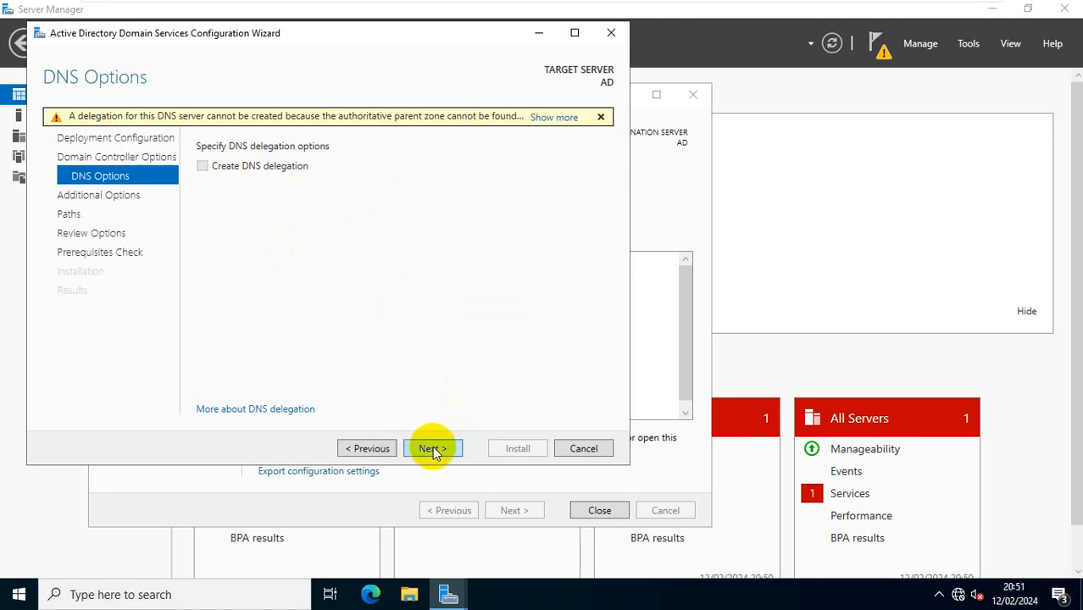
# Step: Skip DNS delegation and keep BTCLOUD as the NetBIOS domain name
pyautogui.click(440, 452)
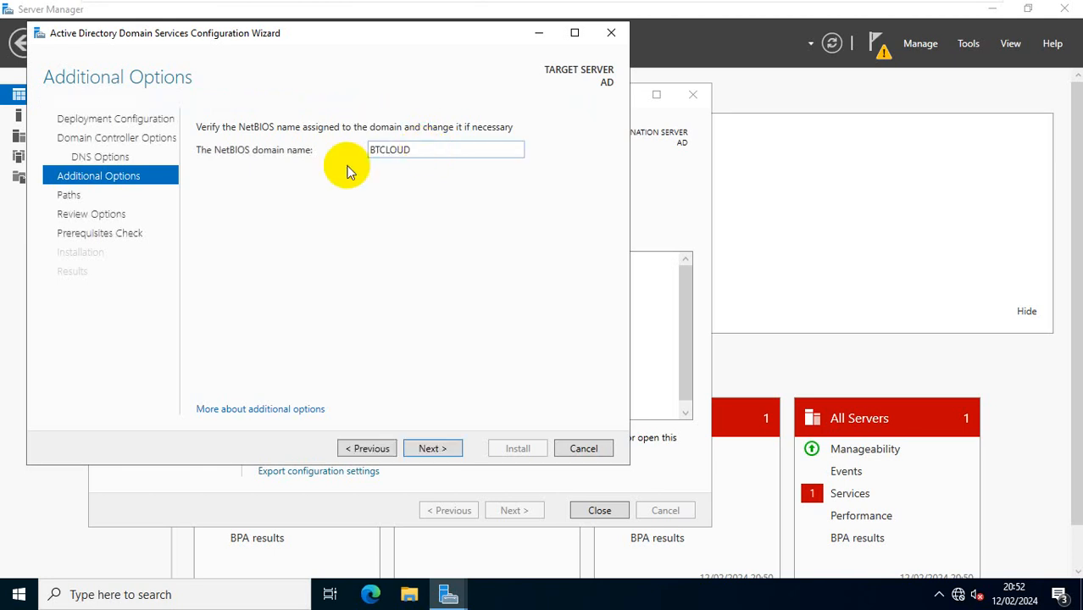
pyautogui.doubleClick(424, 150)
pyautogui.click(424, 150)
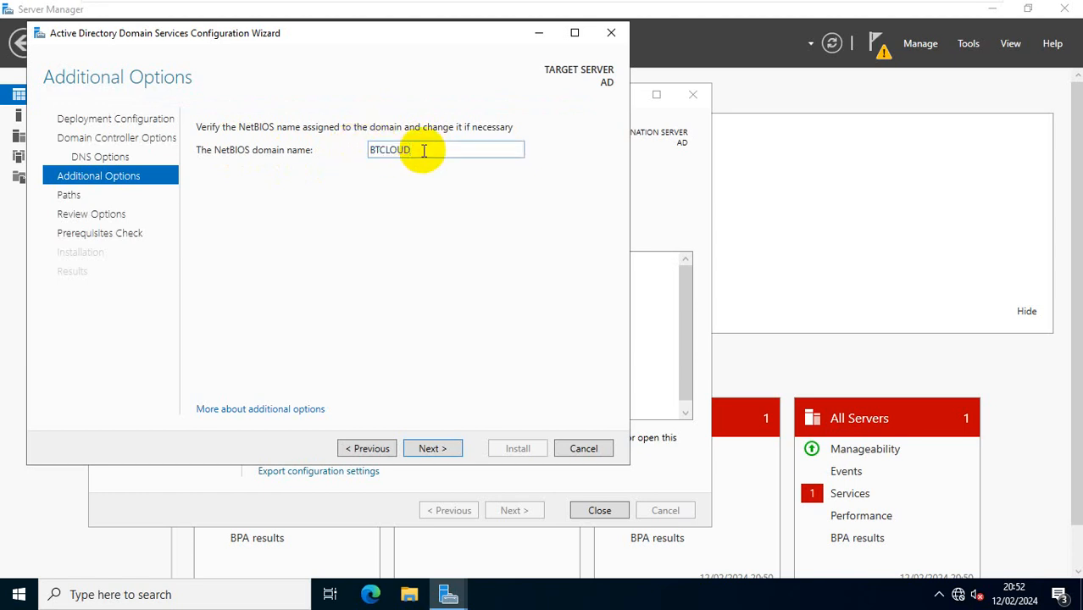
pyautogui.click(432, 448)
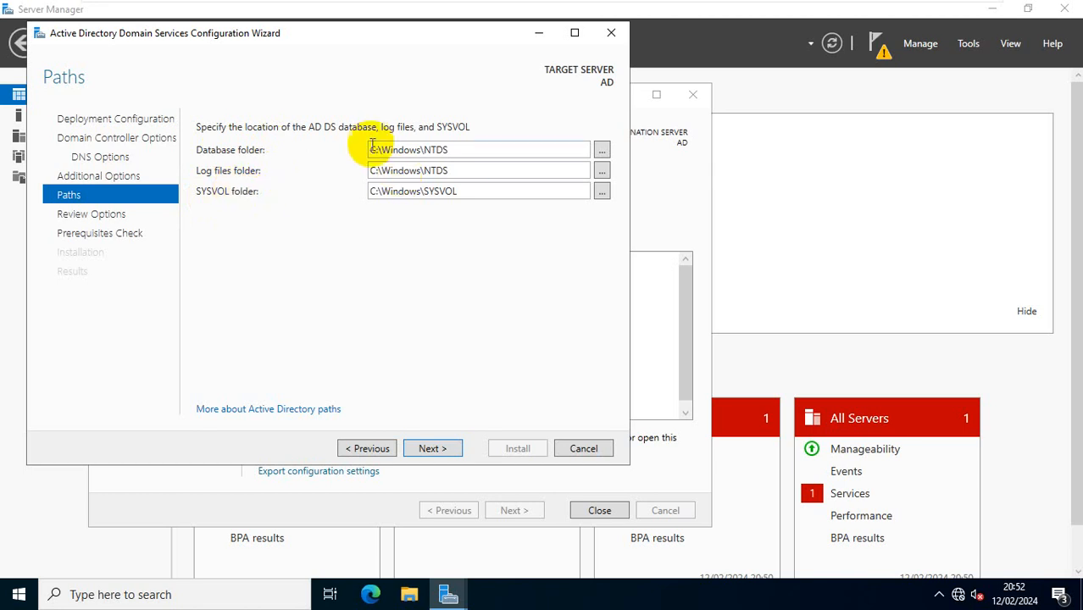
# Step: Keep the default NTDS and SYSVOL paths and review the BTcloud.com options summary
pyautogui.click(434, 447)
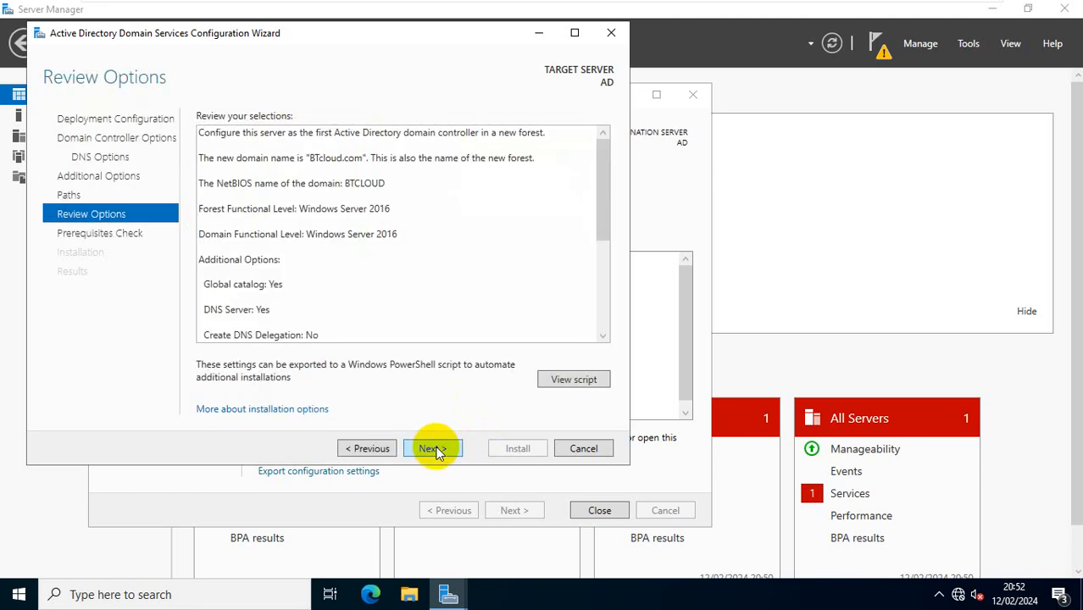
pyautogui.scroll(-3, 438, 246)
pyautogui.scroll(3, 438, 245)
pyautogui.scroll(-2, 425, 218)
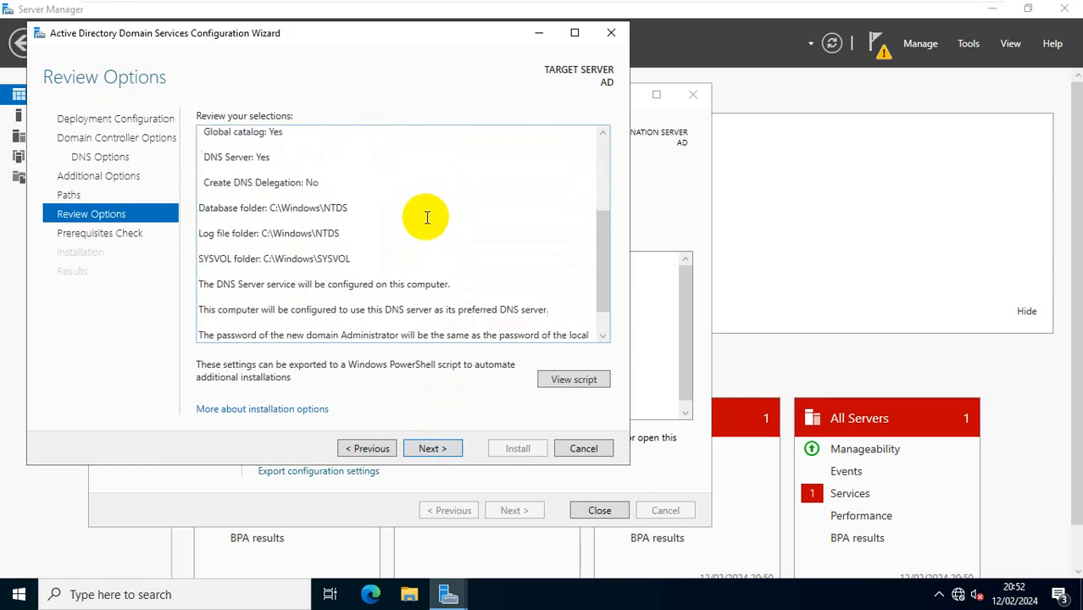
# Step: View the generated PowerShell deployment script, then continue to the prerequisites check
pyautogui.click(561, 382)
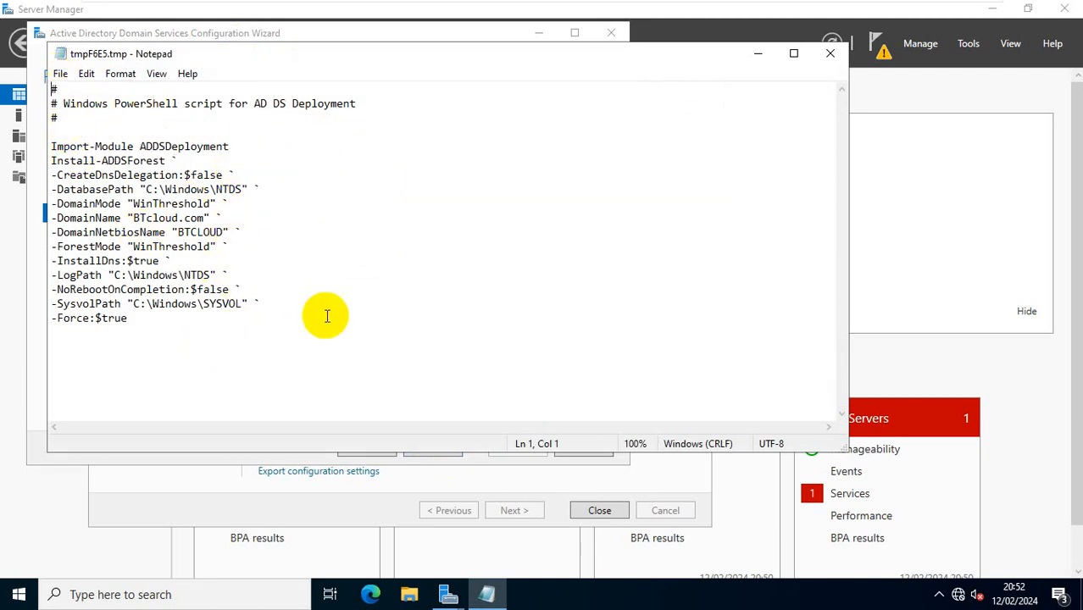
pyautogui.click(757, 54)
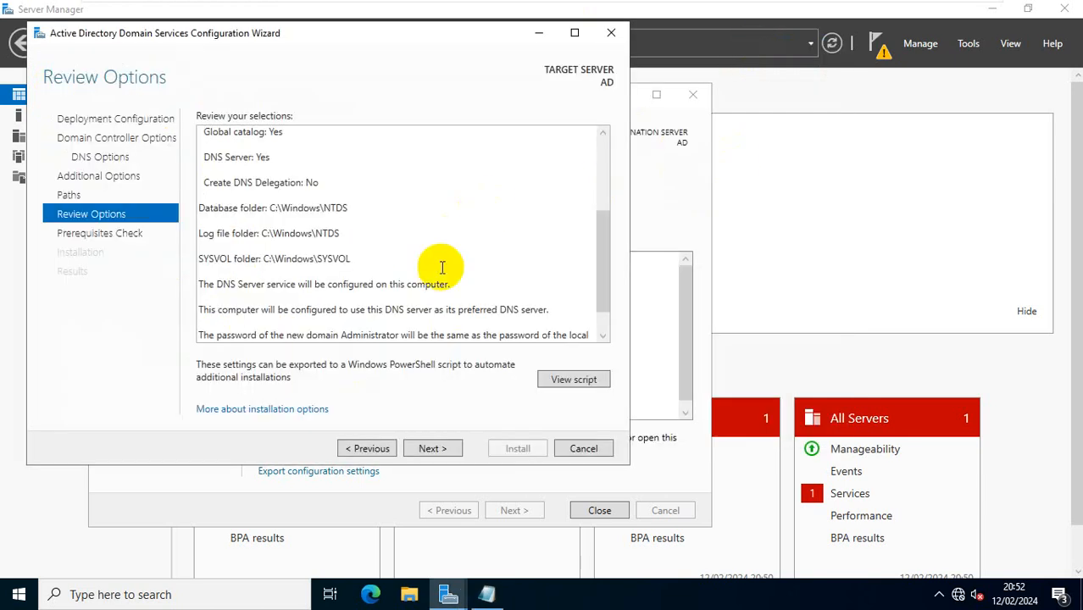
pyautogui.scroll(-1, 424, 263)
pyautogui.scroll(2, 425, 255)
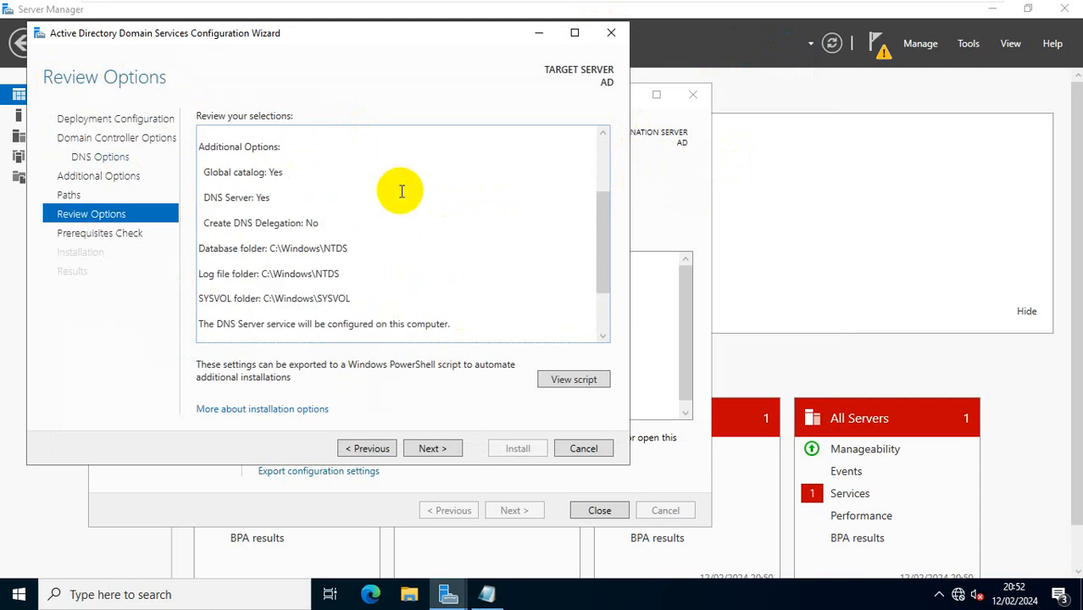
pyautogui.click(441, 446)
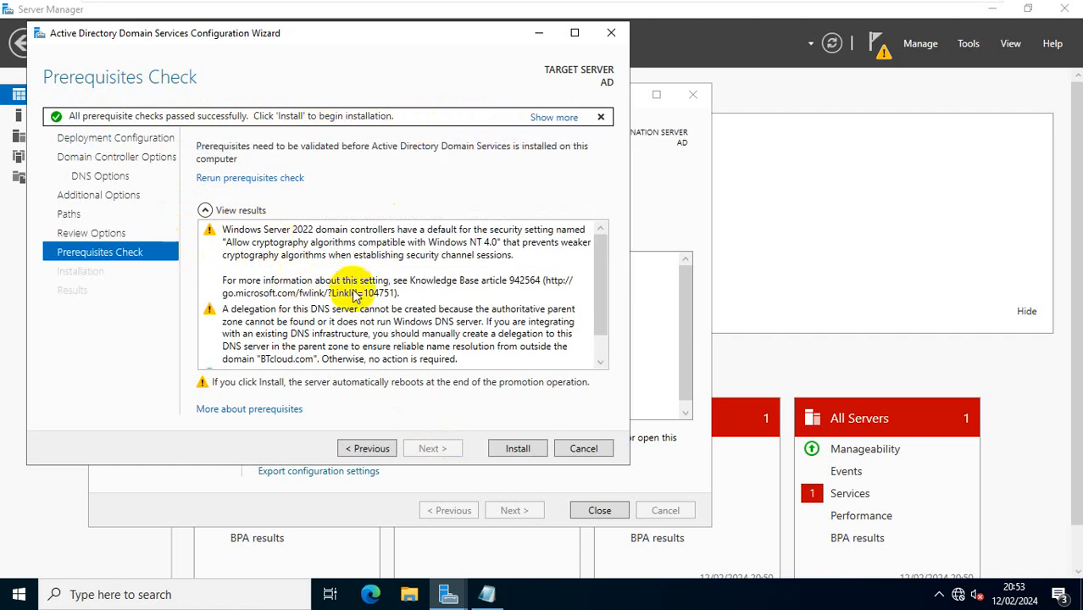
# Step: Review the completed prerequisites check results and their warnings
pyautogui.scroll(-1, 356, 295)
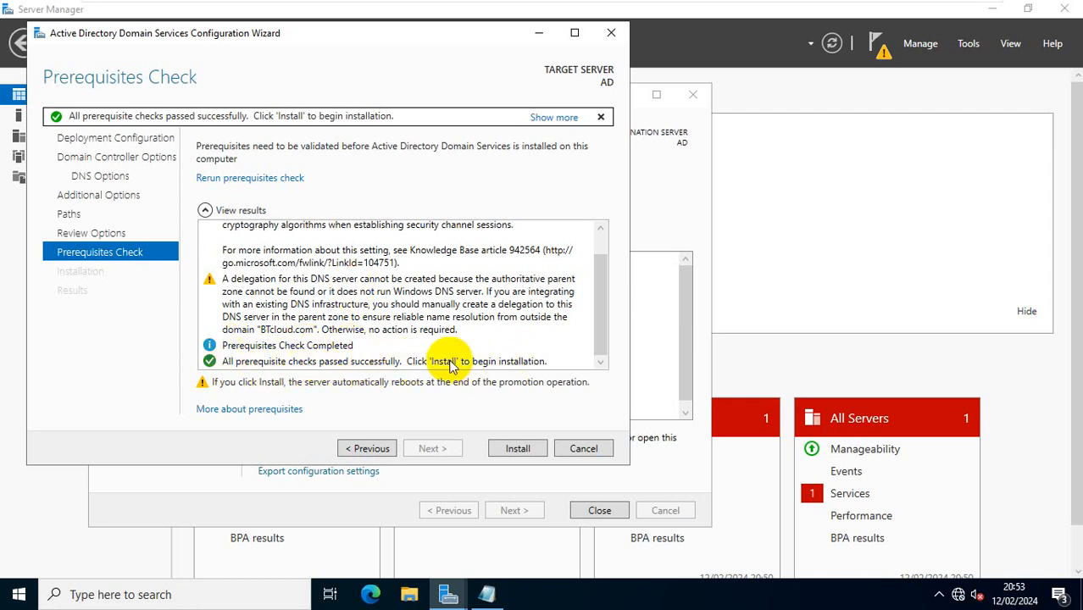
# Step: Install AD DS to promote the server to a domain controller
pyautogui.click(517, 450)
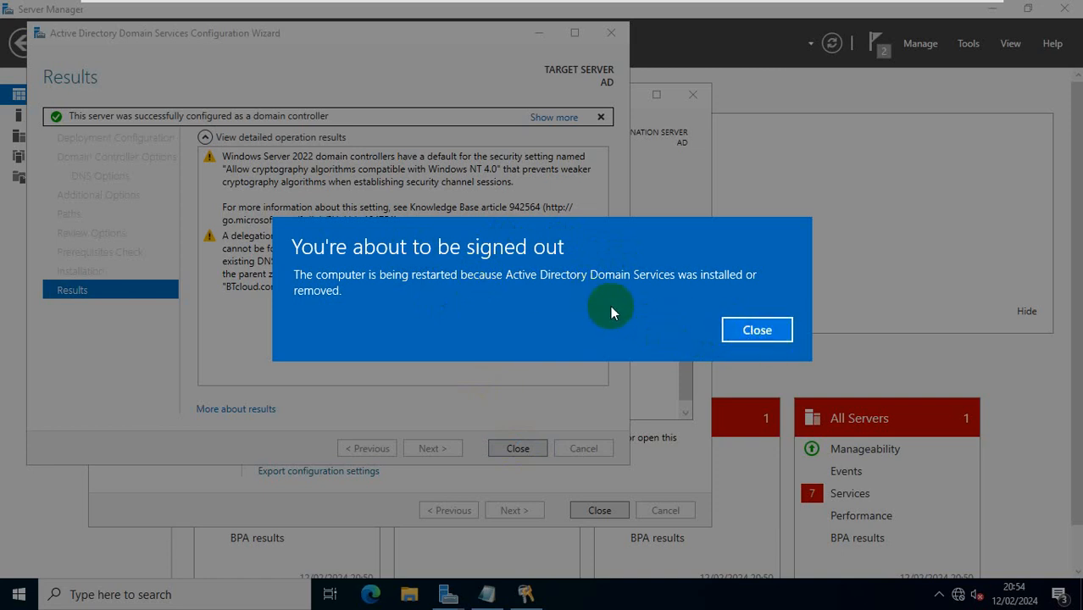
# Step: After the restart, sign in as the BTCLOUD domain Administrator with the account password
pyautogui.click(759, 331)
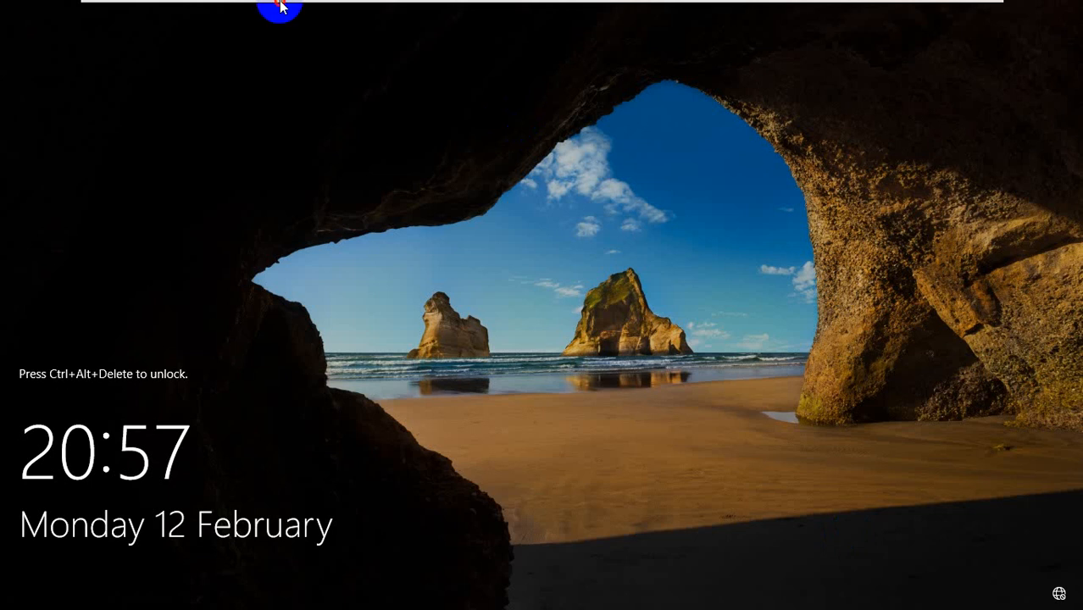
pyautogui.moveTo(278, 7)
pyautogui.click(370, 11)
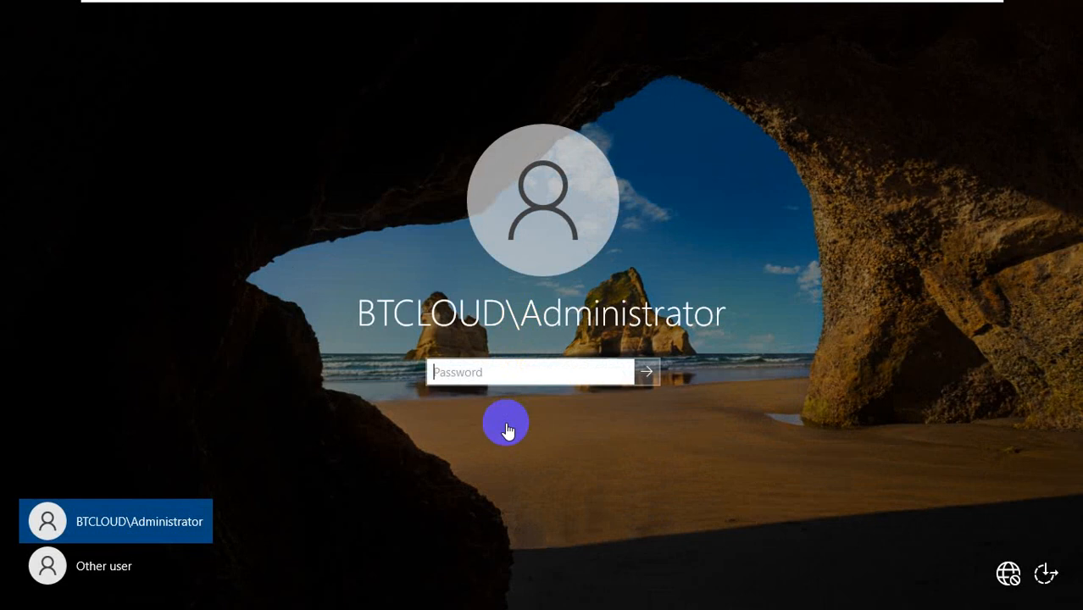
pyautogui.click(468, 371)
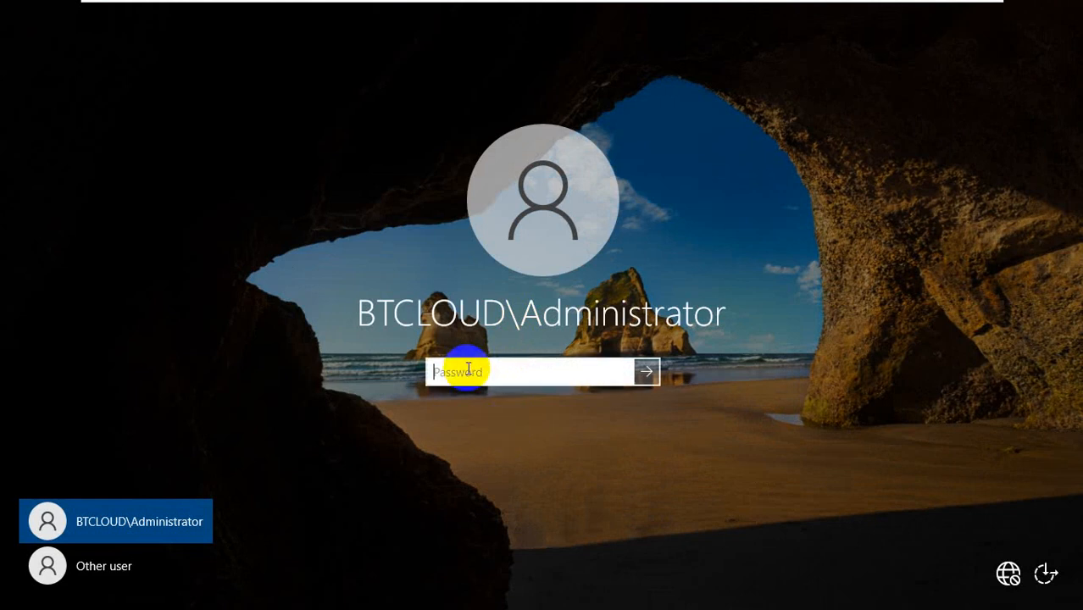
pyautogui.write('•••')
pyautogui.press('Return')
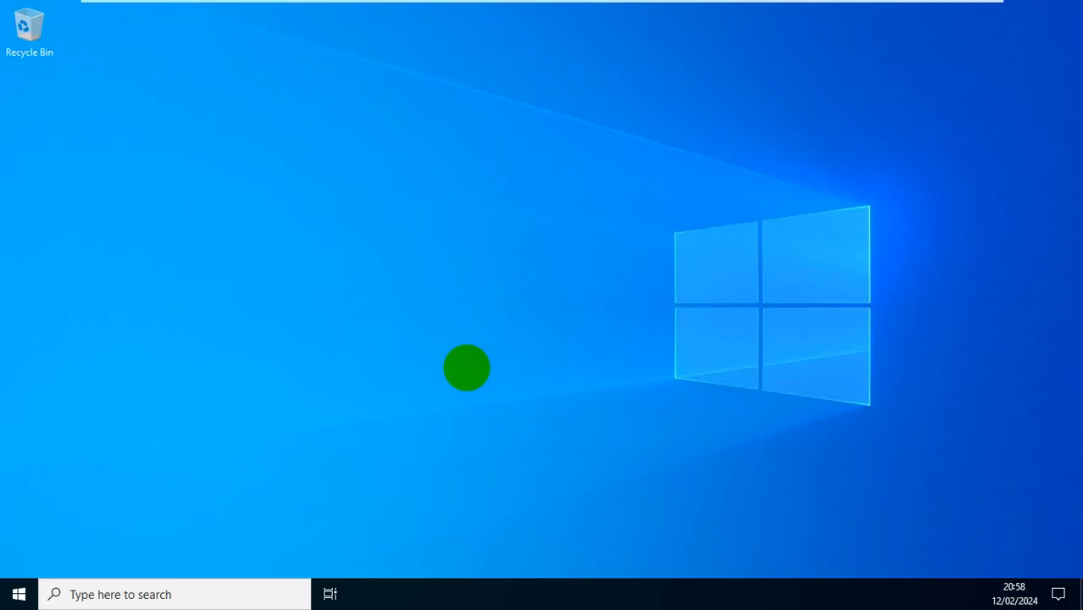
# Step: Dismiss the Windows Admin Center suggestion and confirm Local Server's domain is BTcloud.com
pyautogui.moveTo(363, 5)
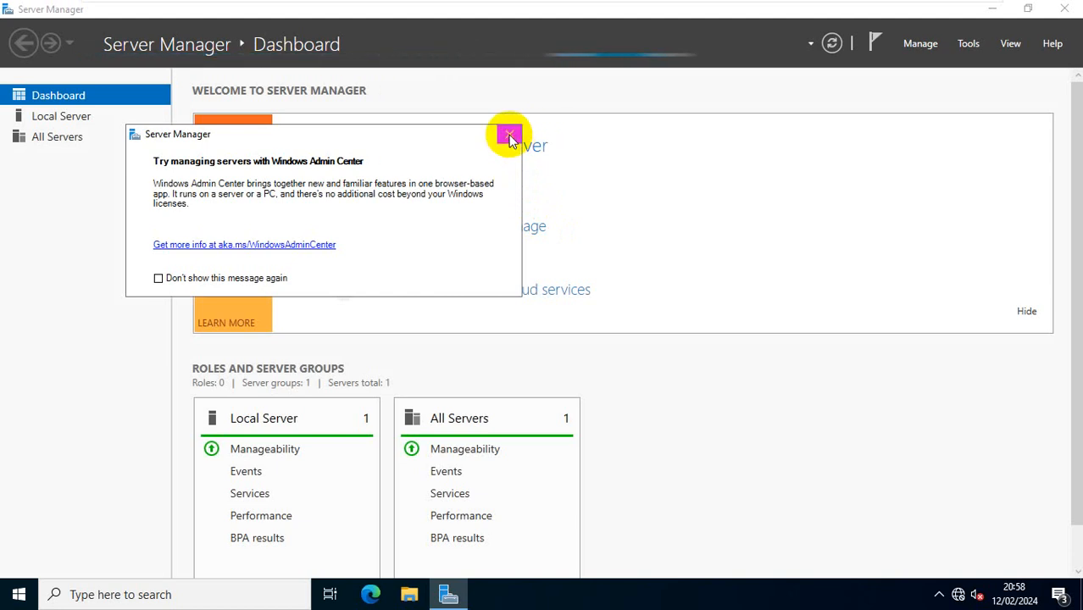
pyautogui.click(509, 136)
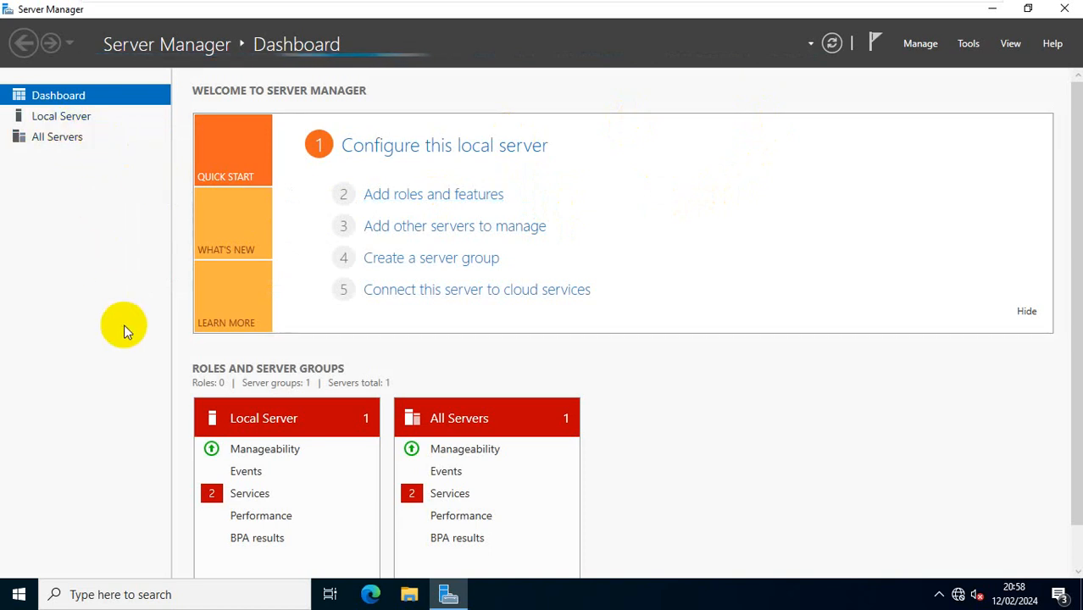
pyautogui.click(79, 122)
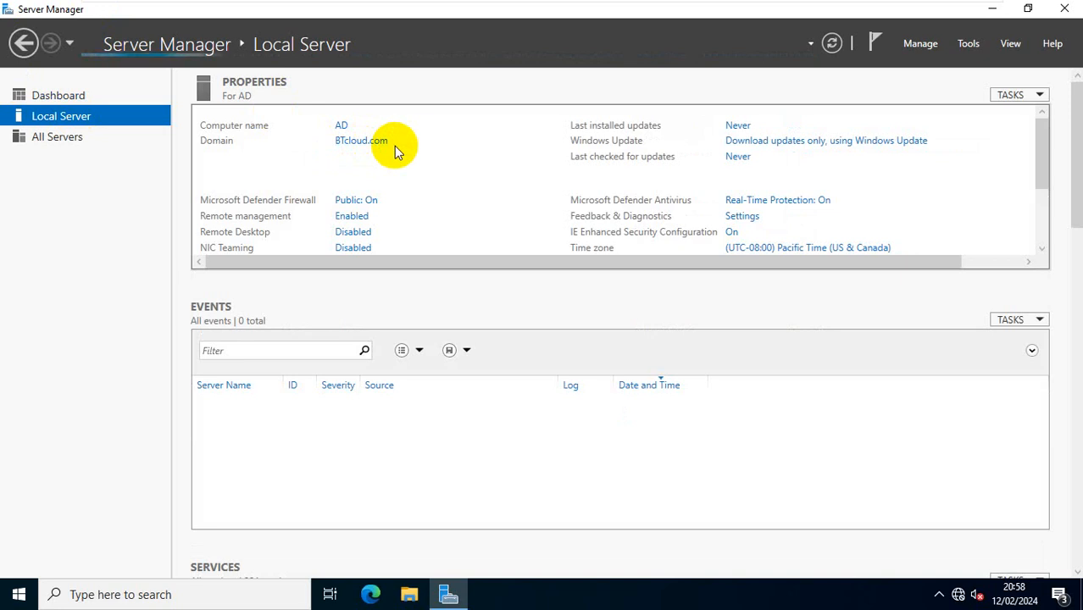
pyautogui.click(73, 97)
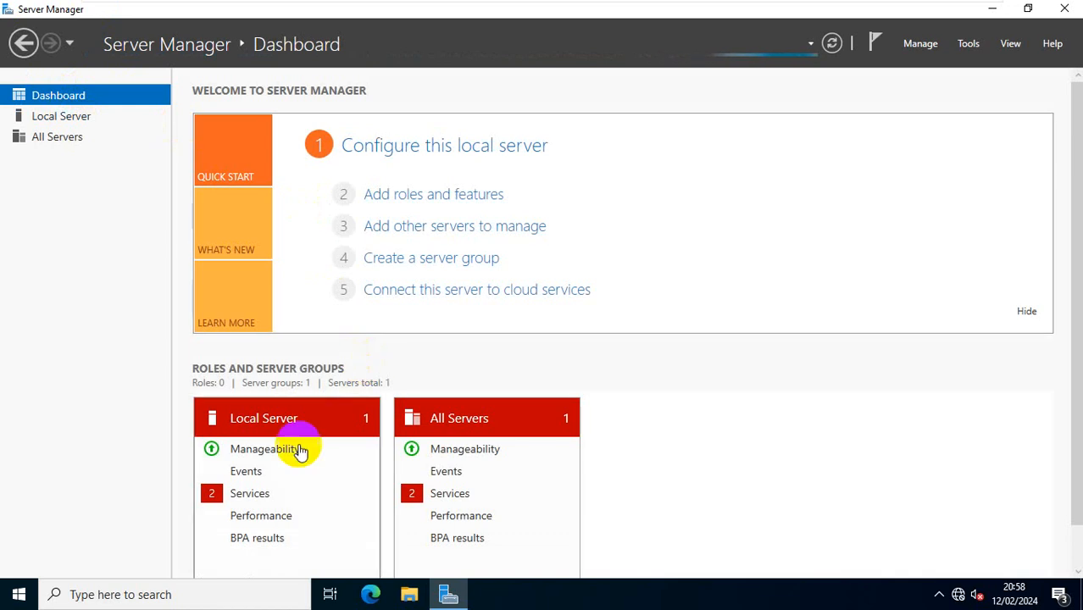
# Step: Review the flagged stopped services for Local Server and All Servers from the Dashboard
pyautogui.click(258, 496)
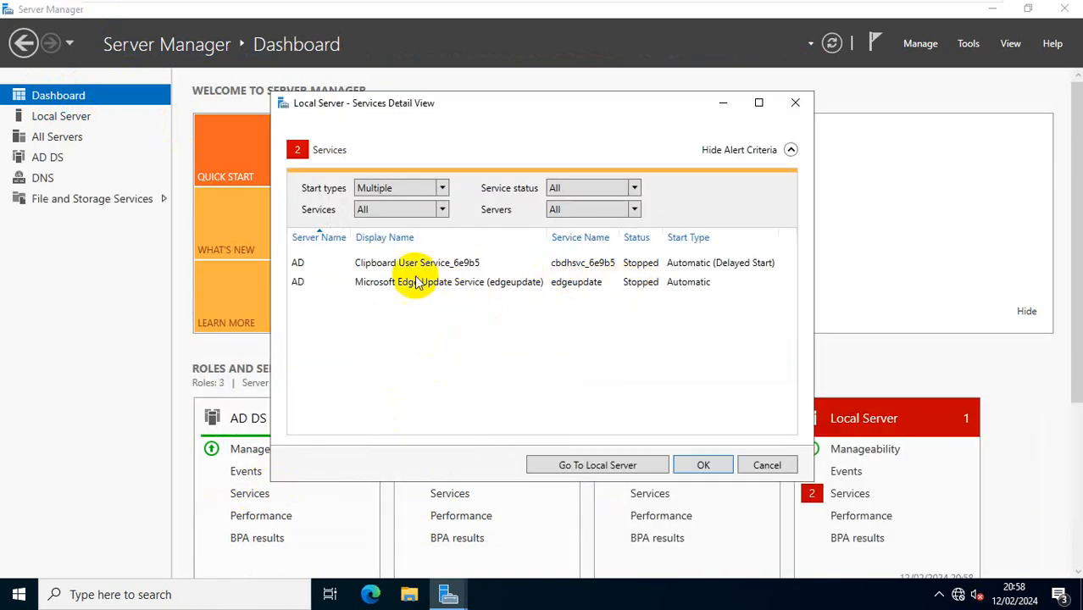
pyautogui.click(767, 465)
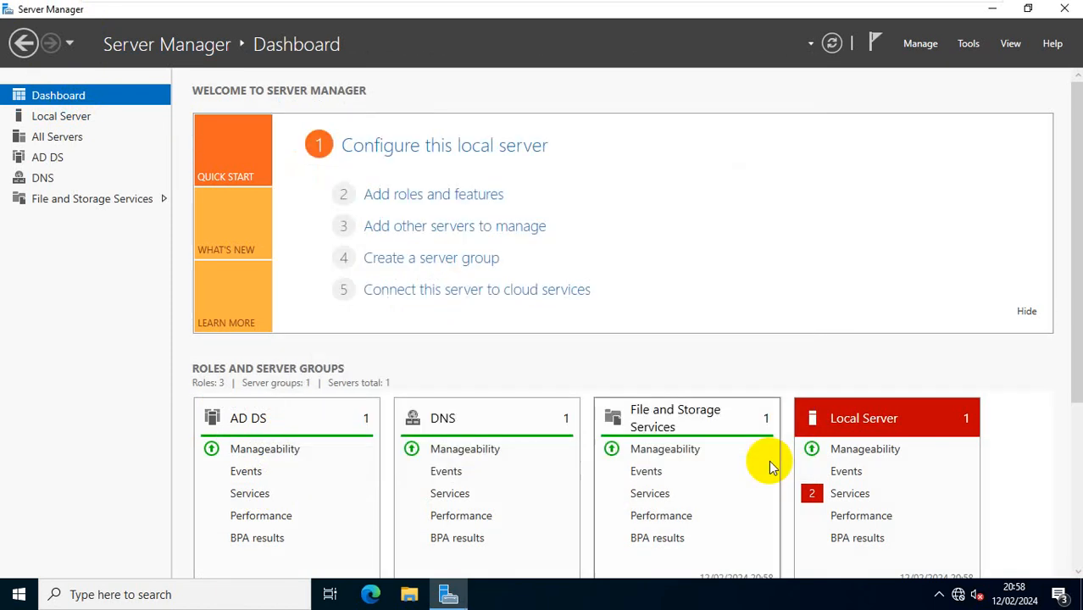
pyautogui.scroll(-3, 489, 490)
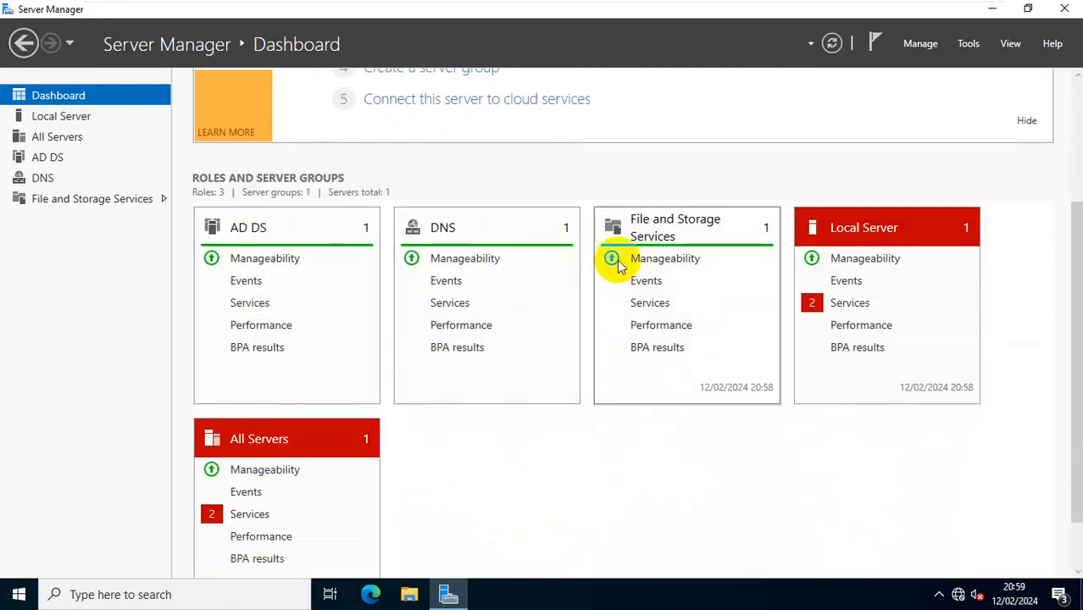
pyautogui.click(850, 304)
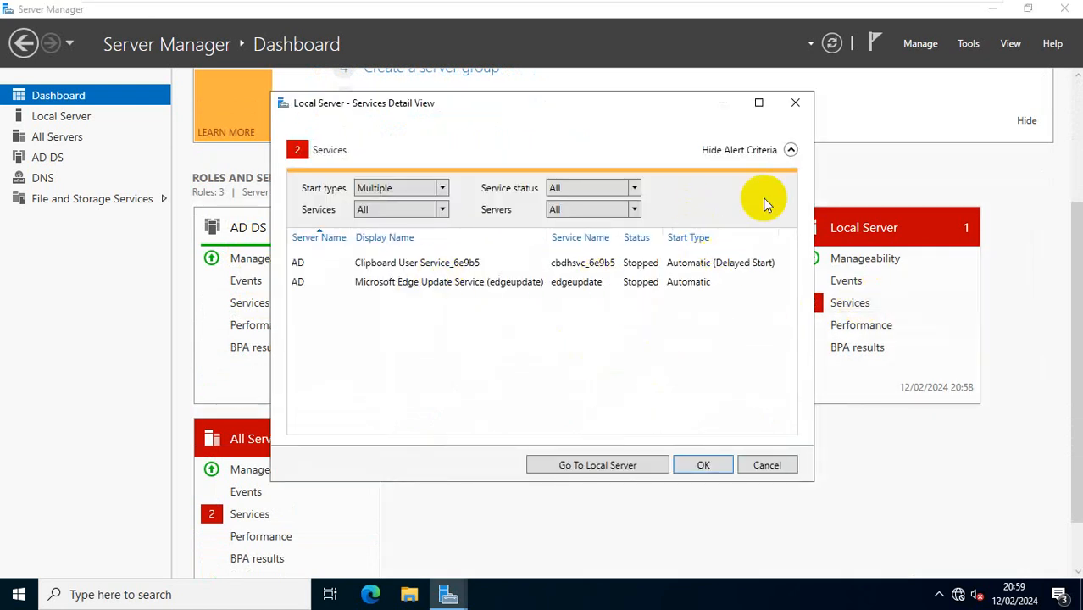
pyautogui.click(799, 106)
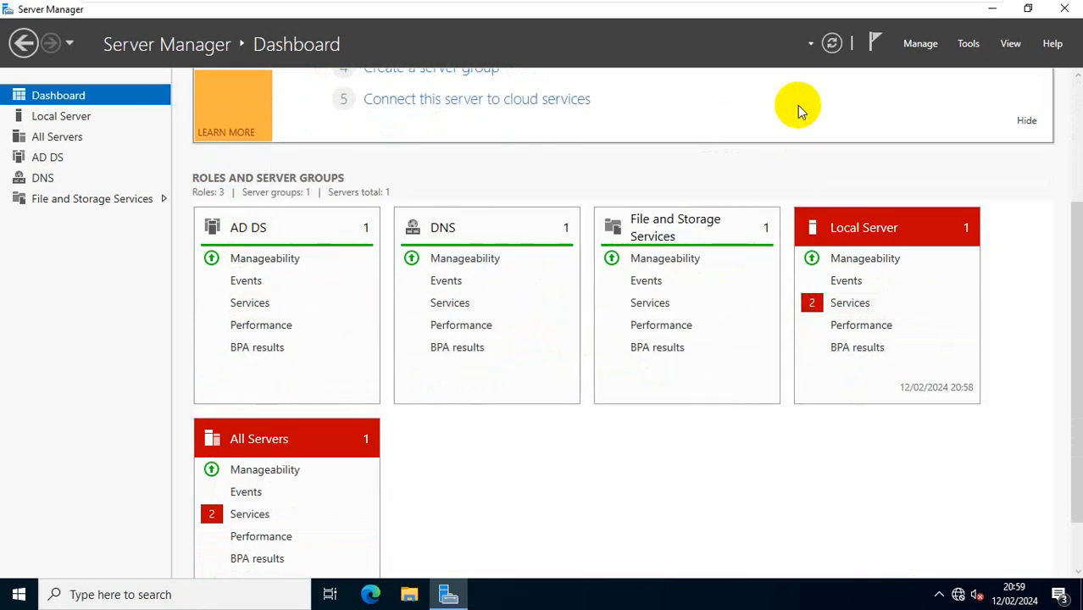
pyautogui.scroll(-1, 452, 492)
pyautogui.click(261, 477)
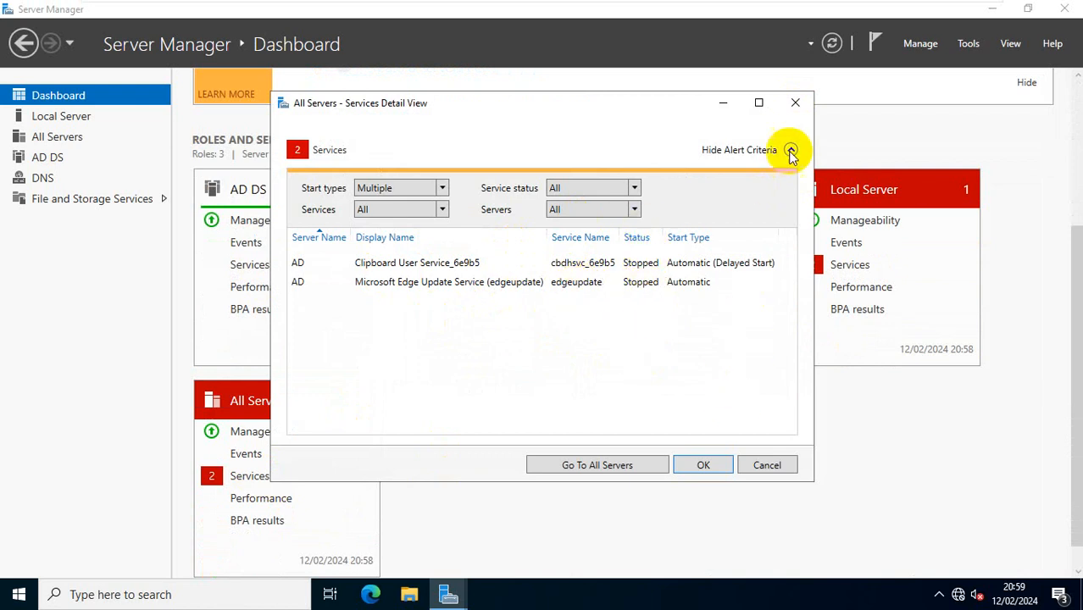
pyautogui.click(793, 107)
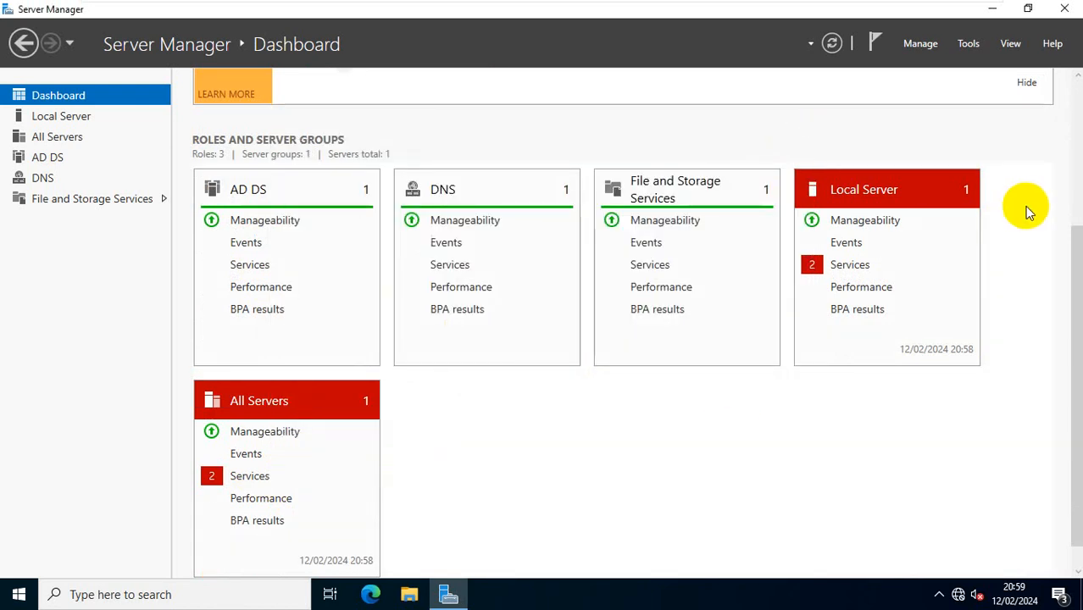
pyautogui.scroll(3, 1026, 211)
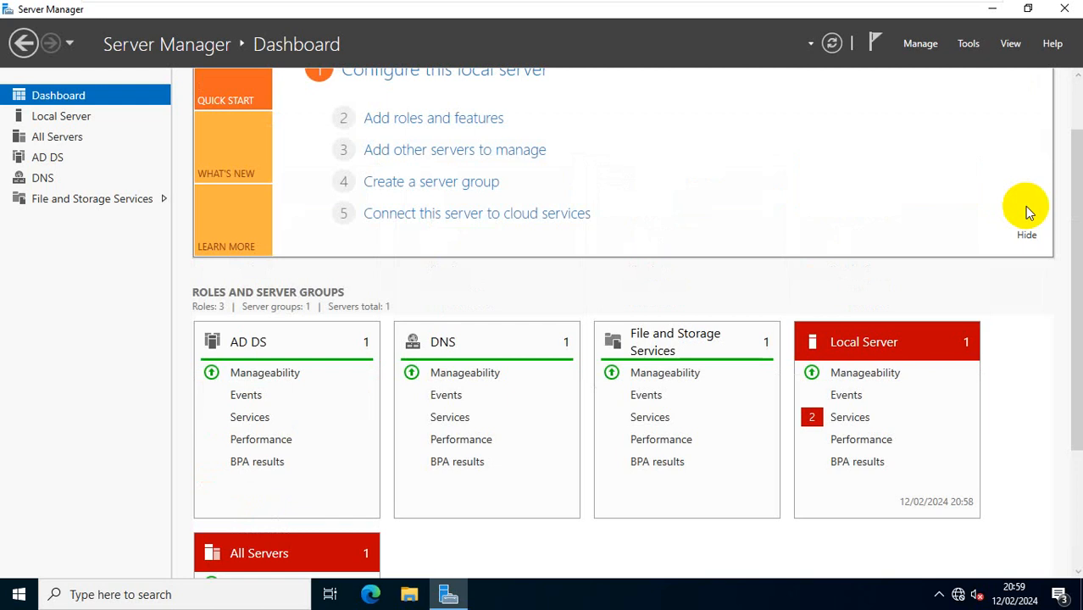
# Step: Close Server Manager and search Windows for dsa.MSC
pyautogui.click(75, 119)
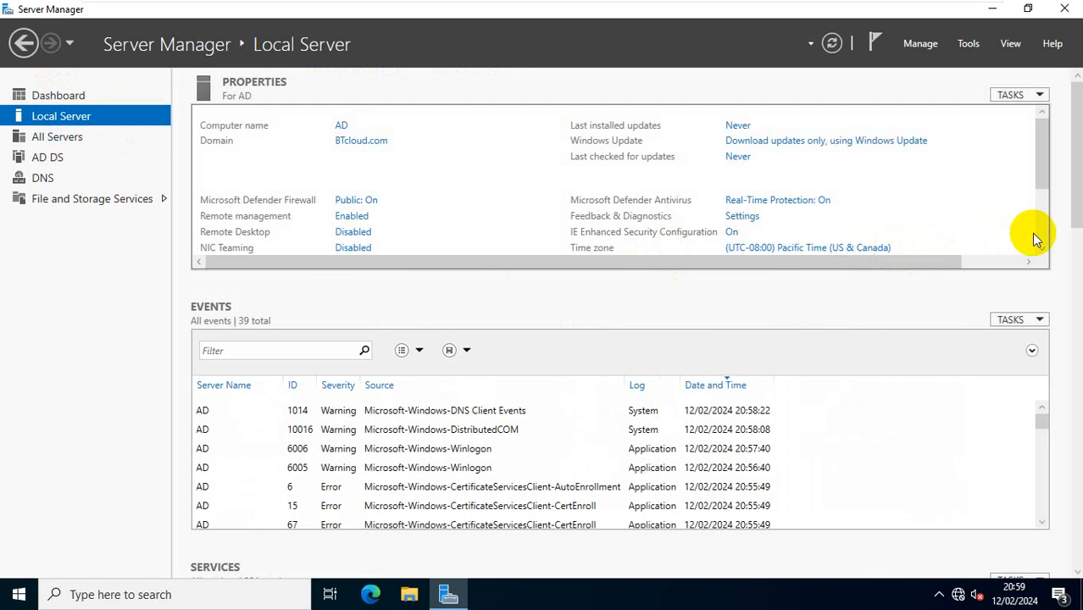
pyautogui.click(1065, 10)
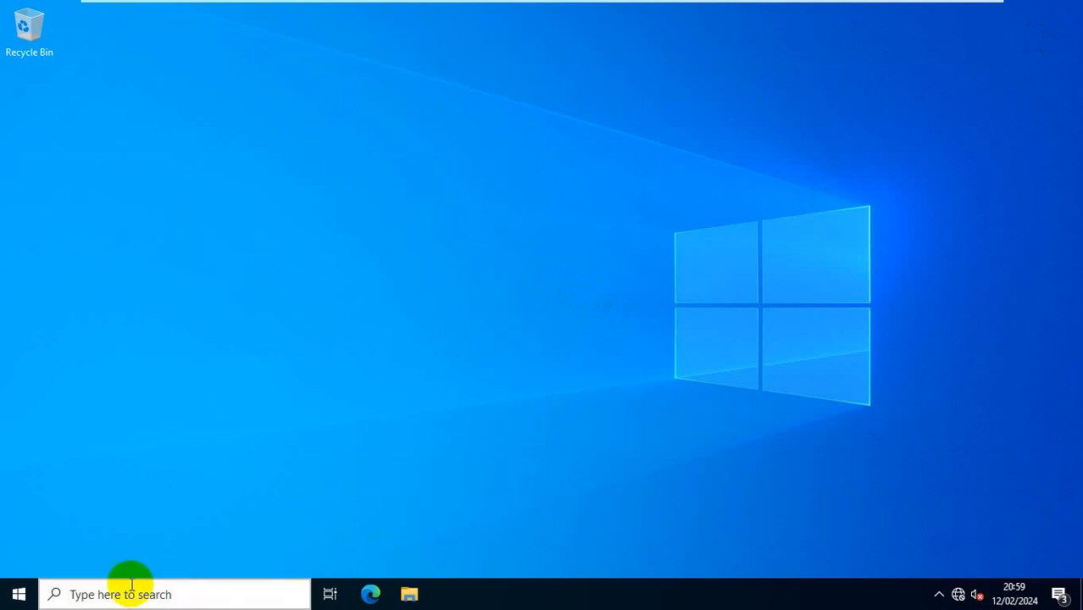
pyautogui.click(21, 594)
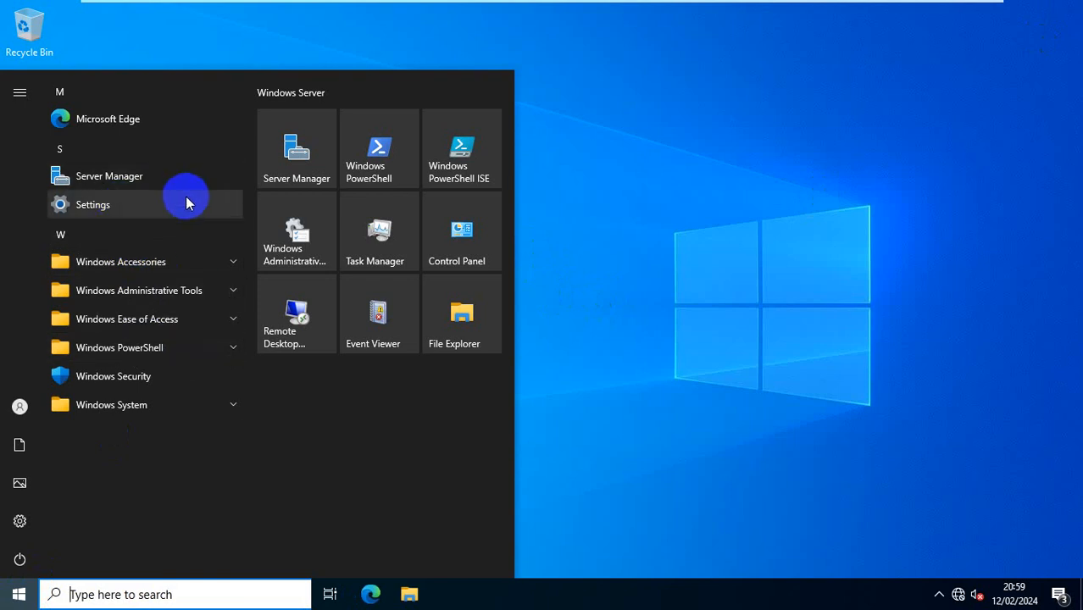
pyautogui.click(156, 594)
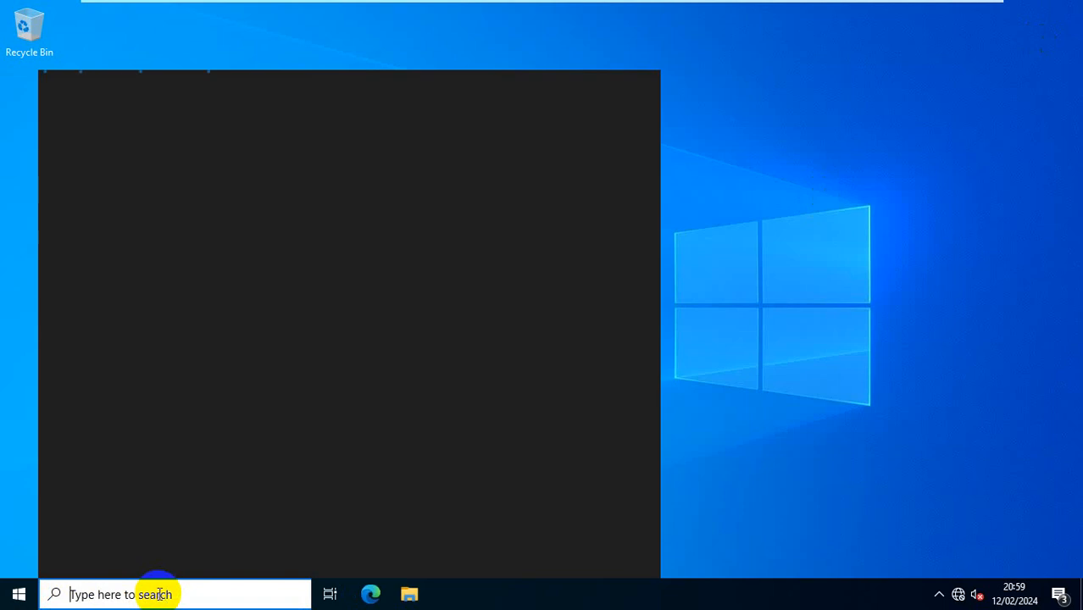
pyautogui.write('dsa')
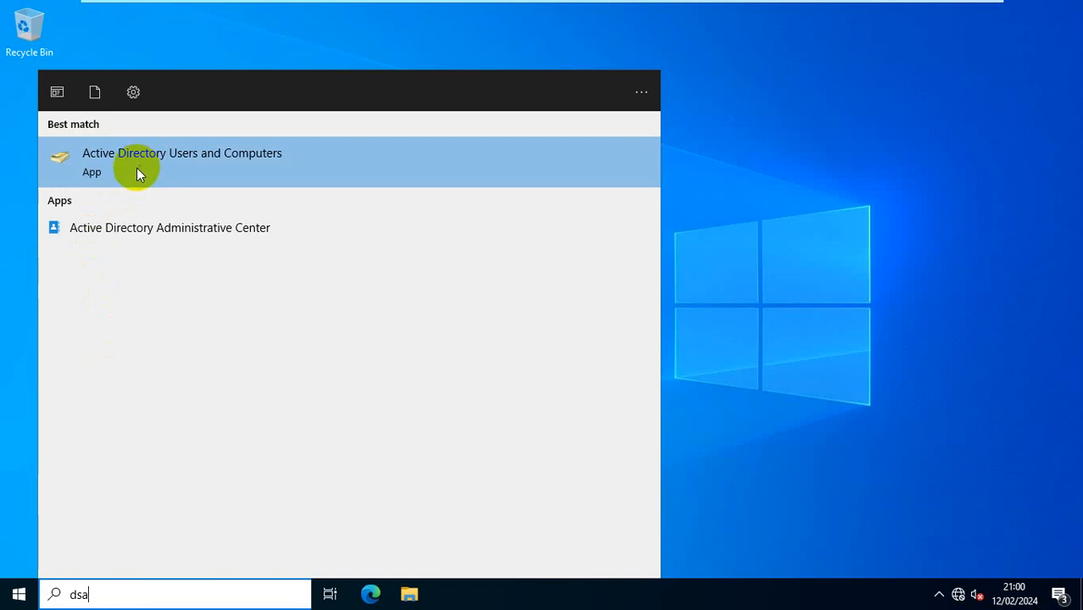
pyautogui.write('.MSC')
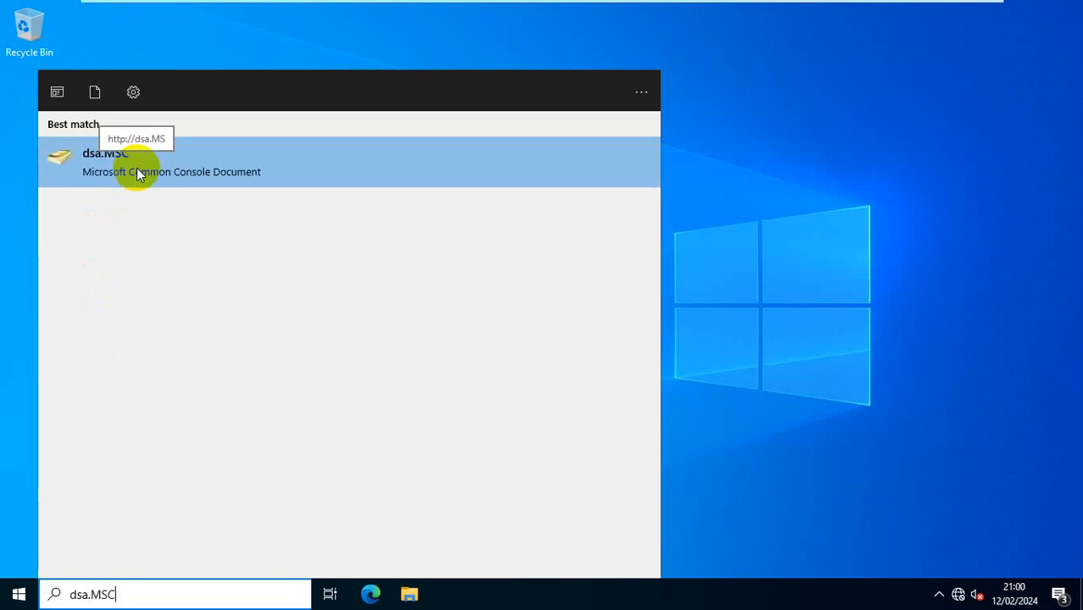
# Step: Launch Active Directory Users and Computers maximized and list BTcloud.com's Domain Controllers
pyautogui.click(137, 168)
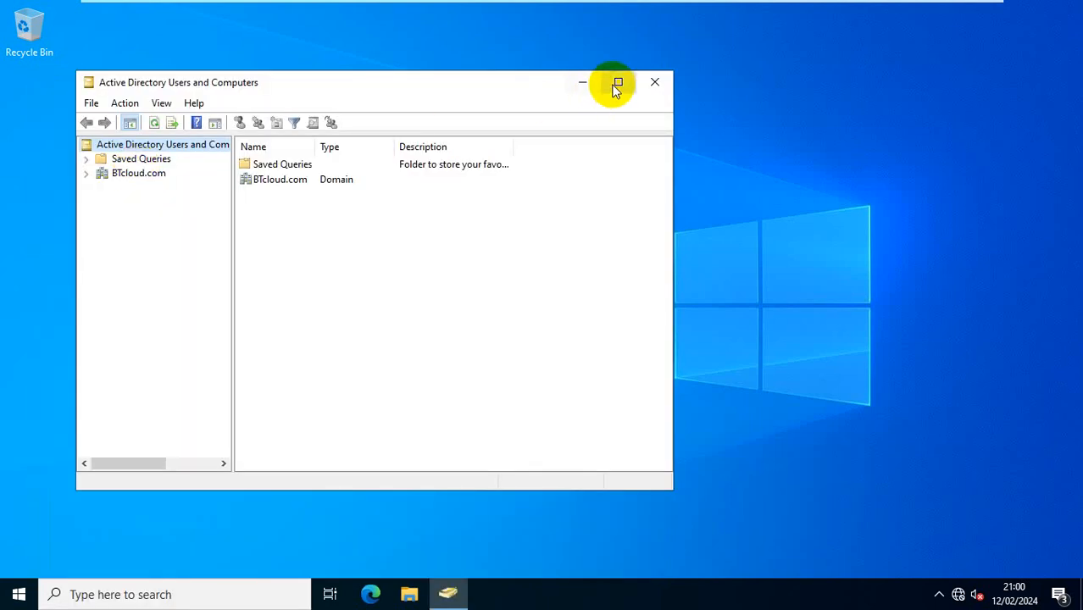
pyautogui.click(617, 84)
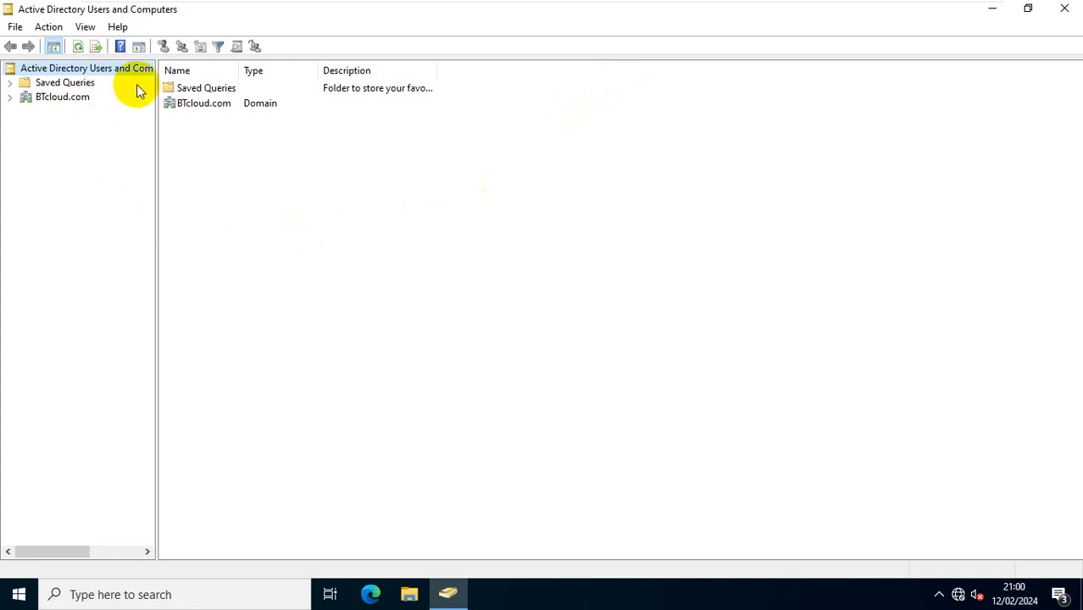
pyautogui.moveTo(182, 73)
pyautogui.mouseDown()
pyautogui.moveTo(233, 80)
pyautogui.moveTo(174, 73)
pyautogui.mouseUp()
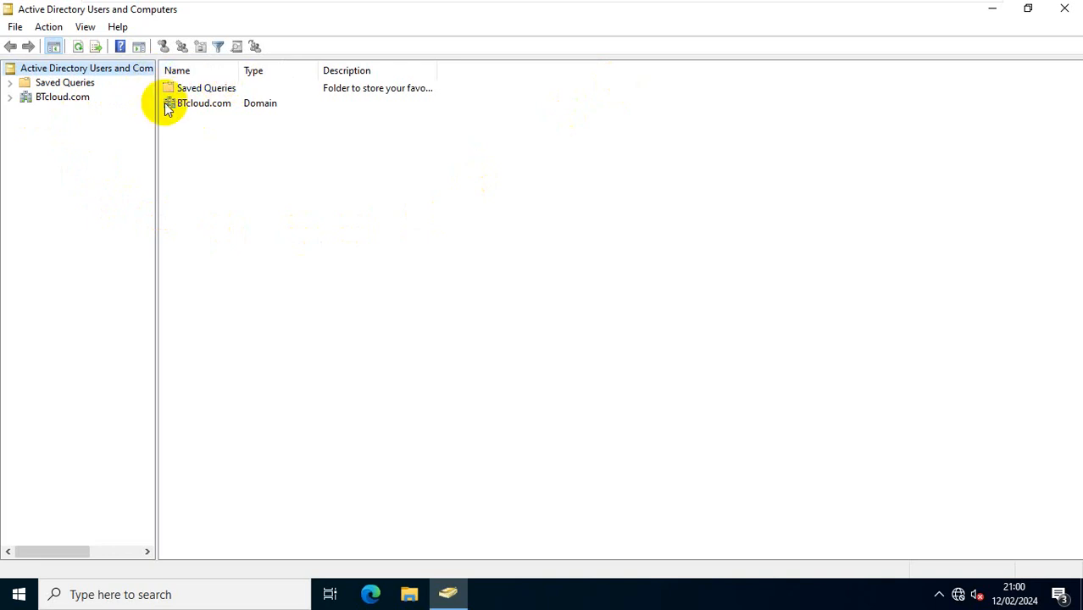
pyautogui.moveTo(241, 71); pyautogui.dragTo(268, 103)
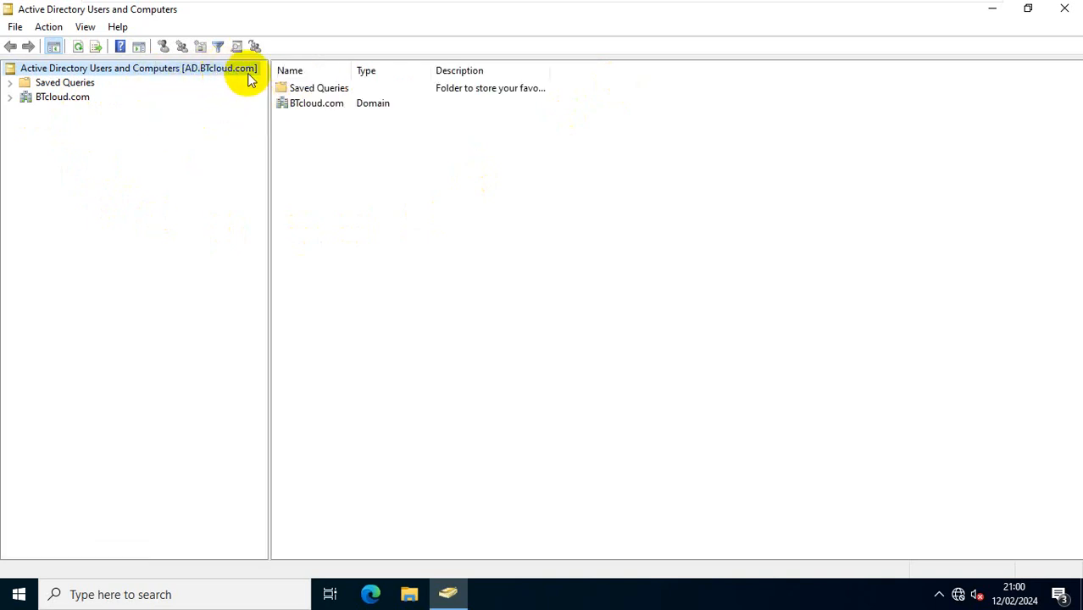
pyautogui.click(9, 97)
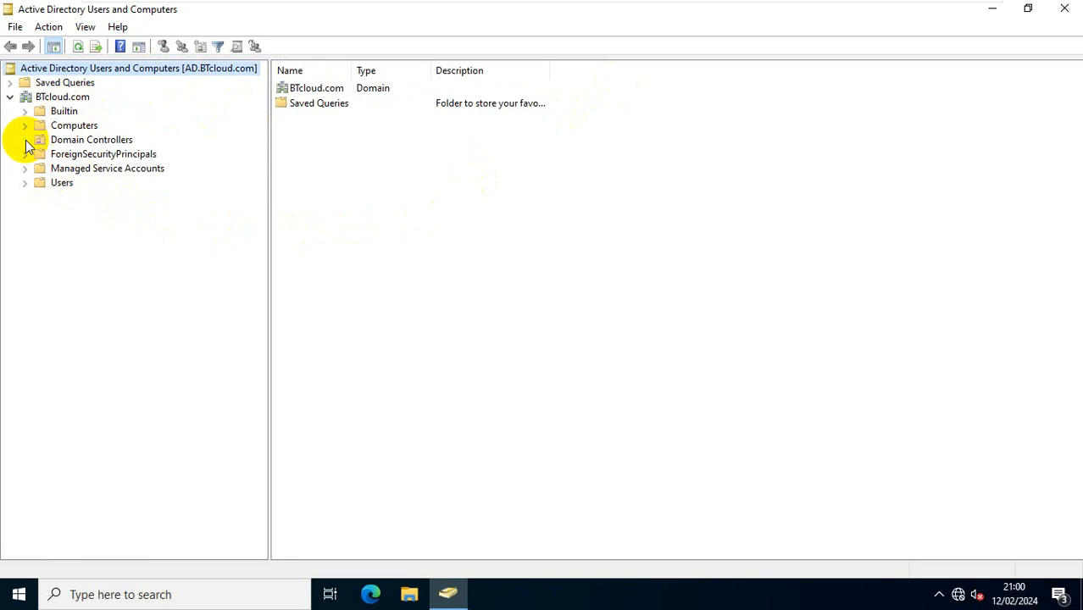
pyautogui.click(51, 142)
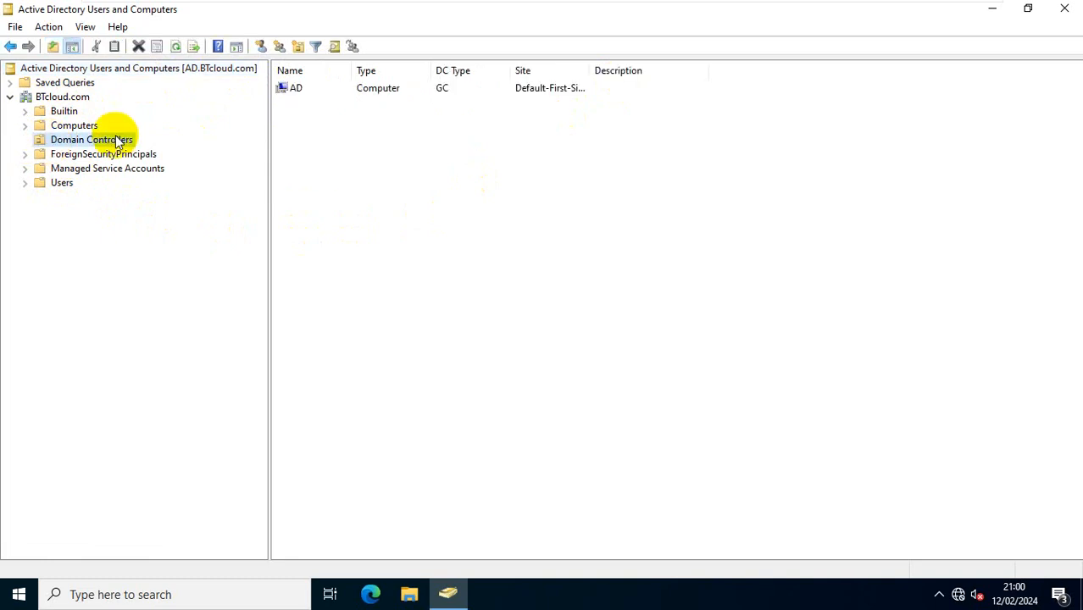
pyautogui.click(303, 94)
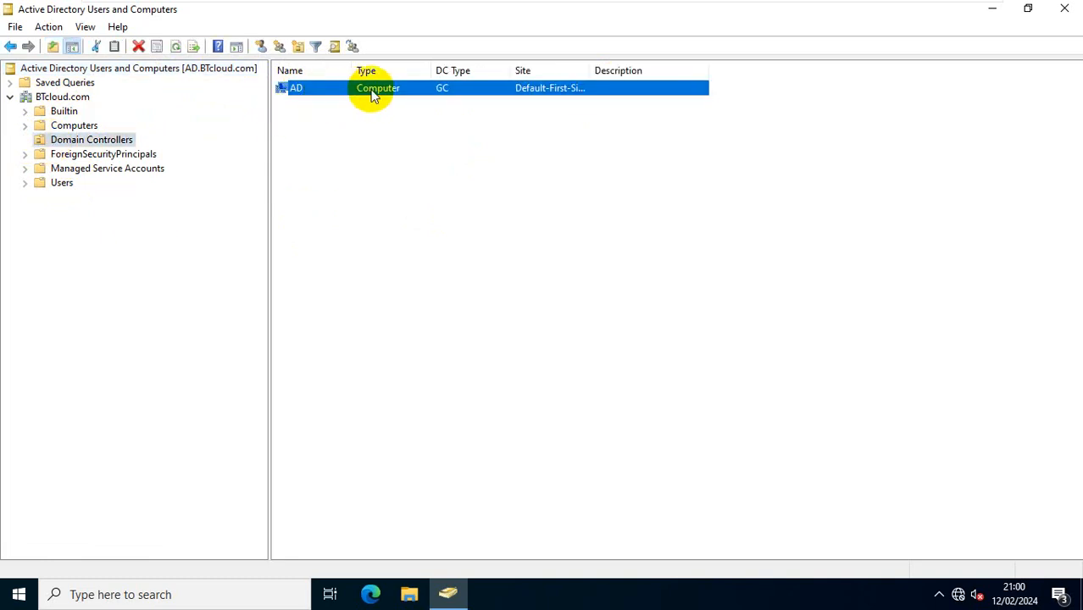
pyautogui.click(316, 108)
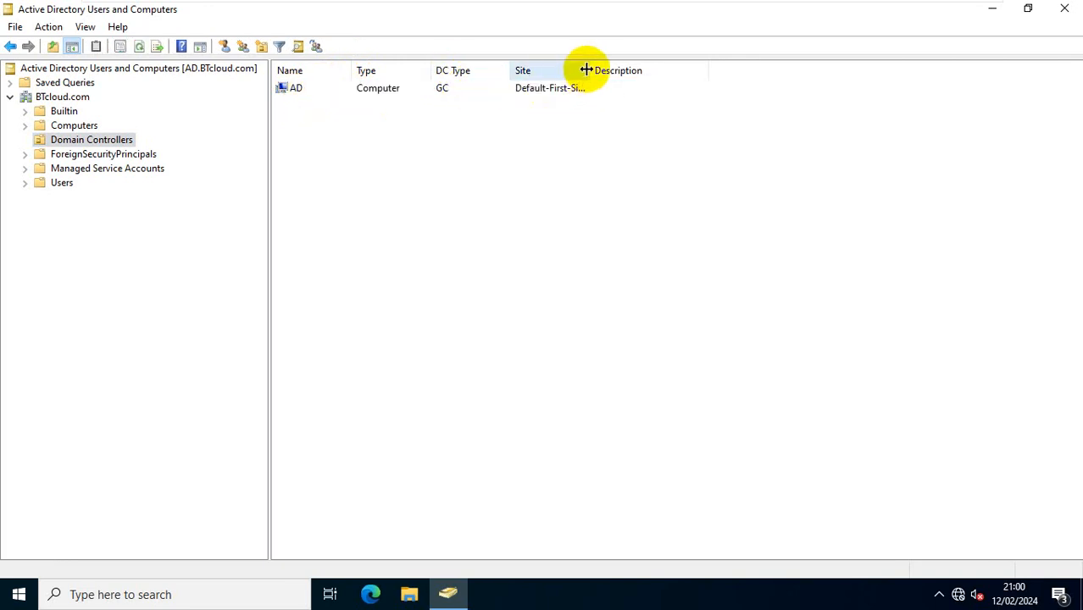
pyautogui.moveTo(590, 69); pyautogui.dragTo(709, 68)
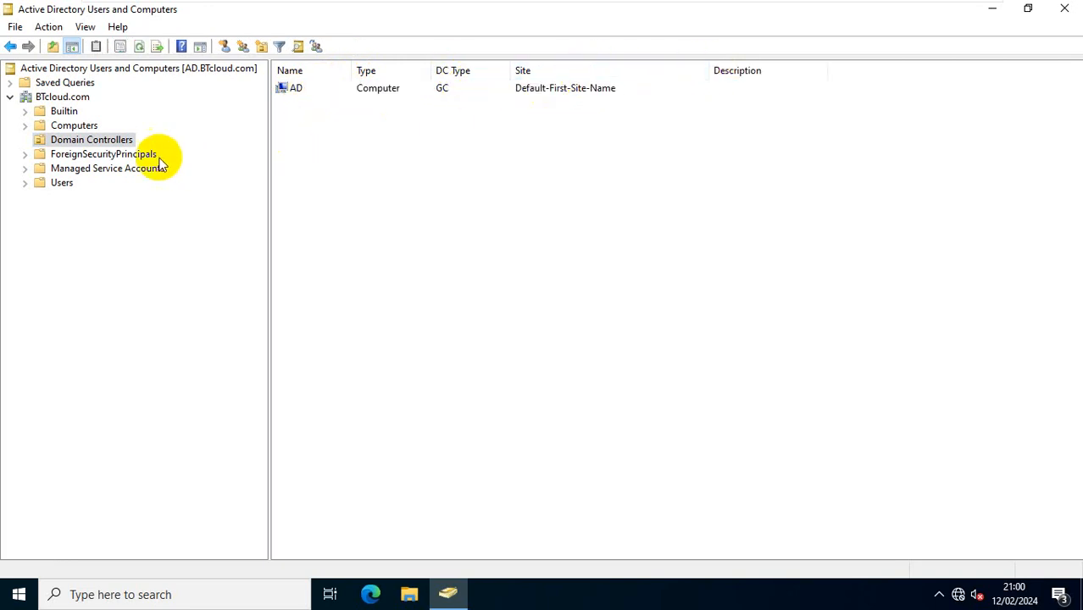
# Step: Show the Users container with a widened Name column listing accounts and groups
pyautogui.click(59, 185)
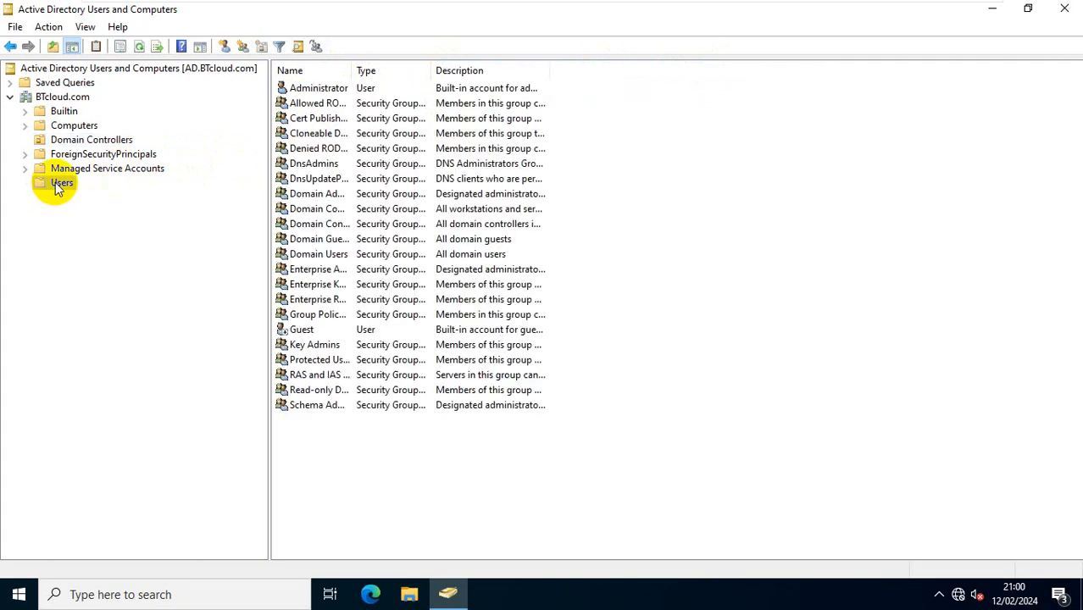
pyautogui.moveTo(355, 70); pyautogui.dragTo(483, 66)
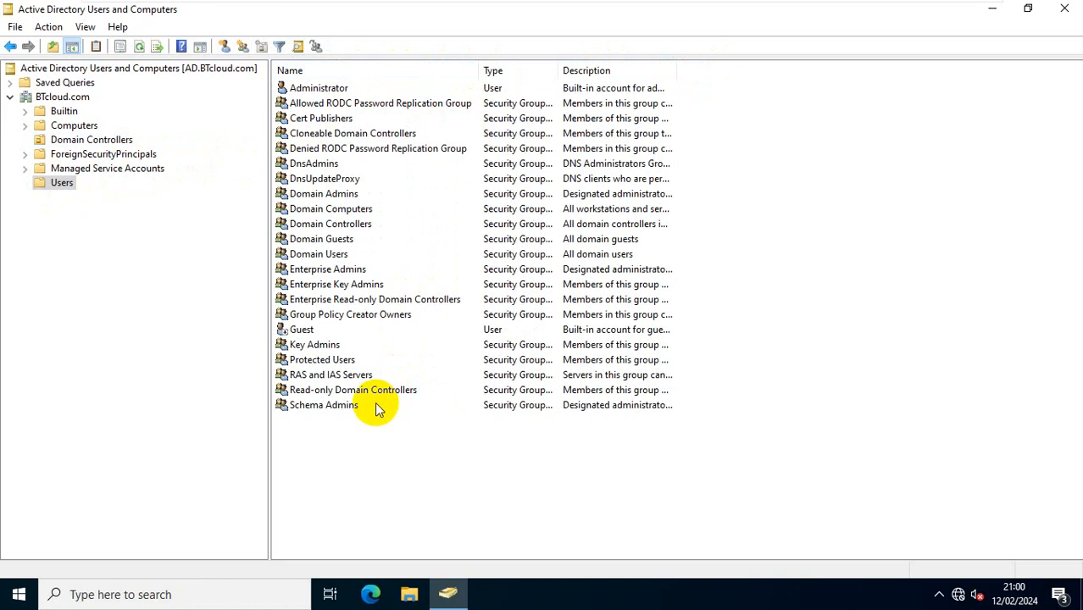
pyautogui.click(318, 87)
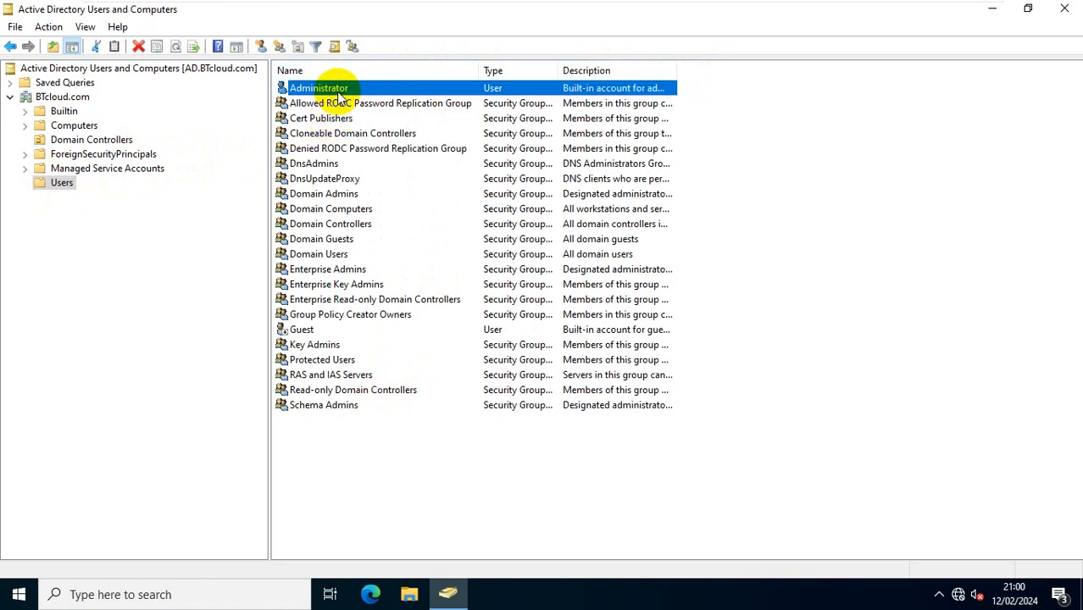
pyautogui.click(313, 330)
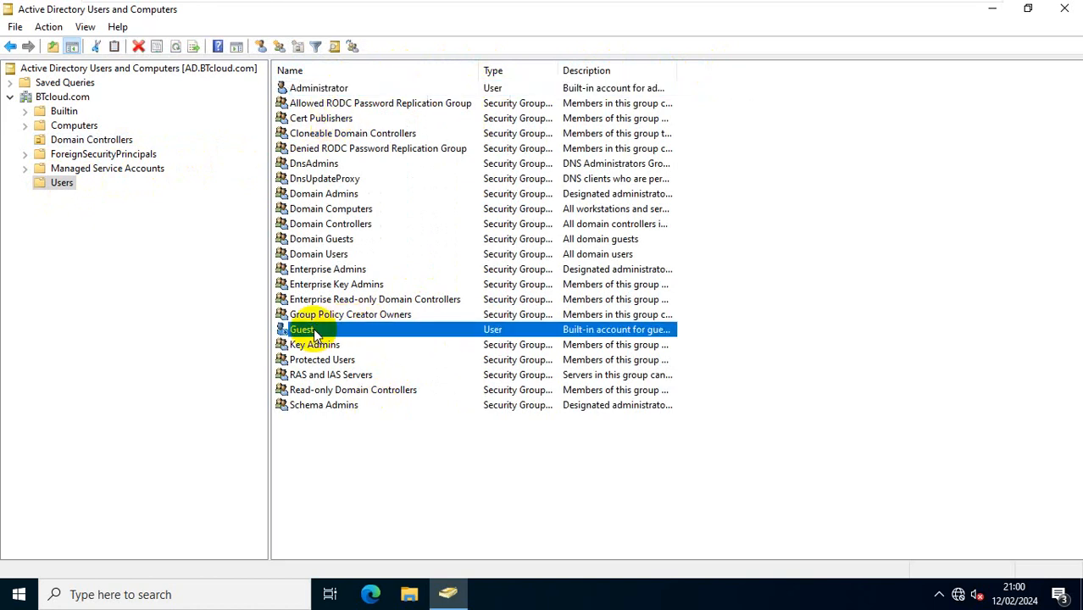
pyautogui.click(353, 466)
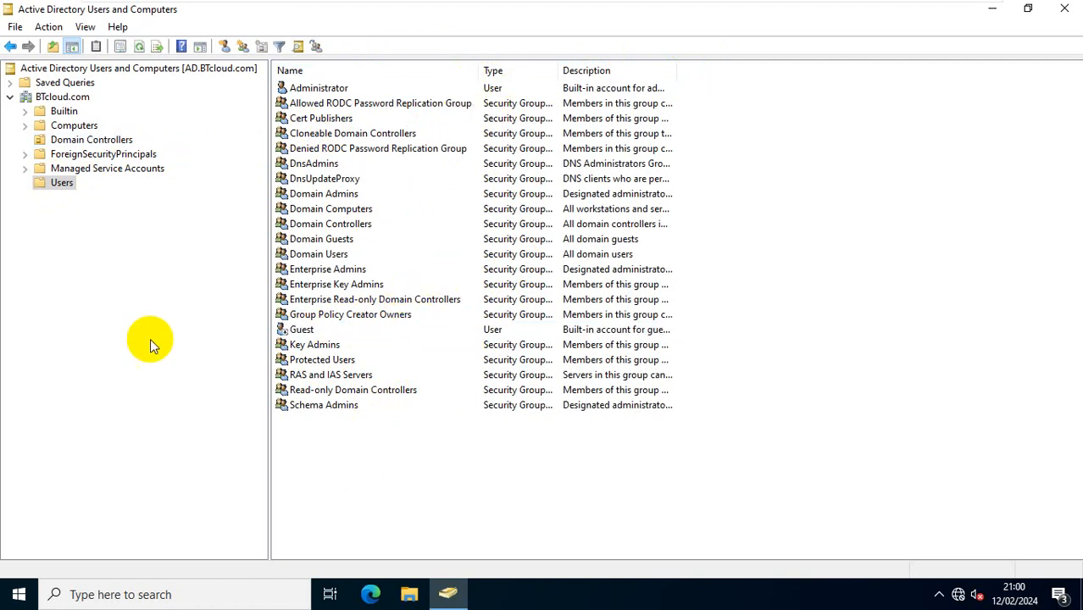
pyautogui.click(62, 183)
# Step: Start a new user in Users with first name and logon name user1
pyautogui.rightClick(62, 184)
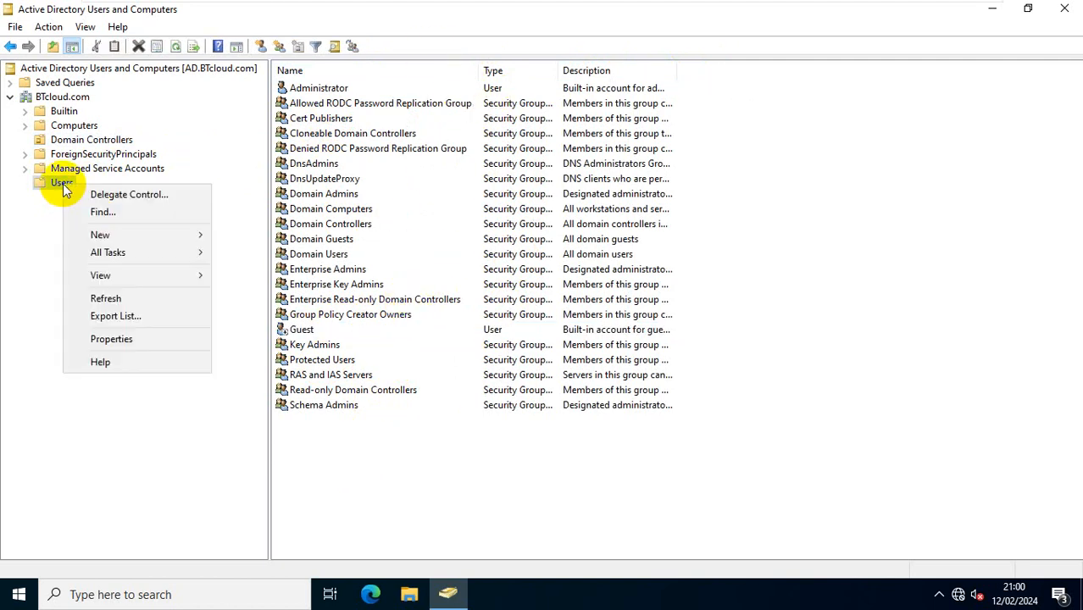
pyautogui.moveTo(135, 240)
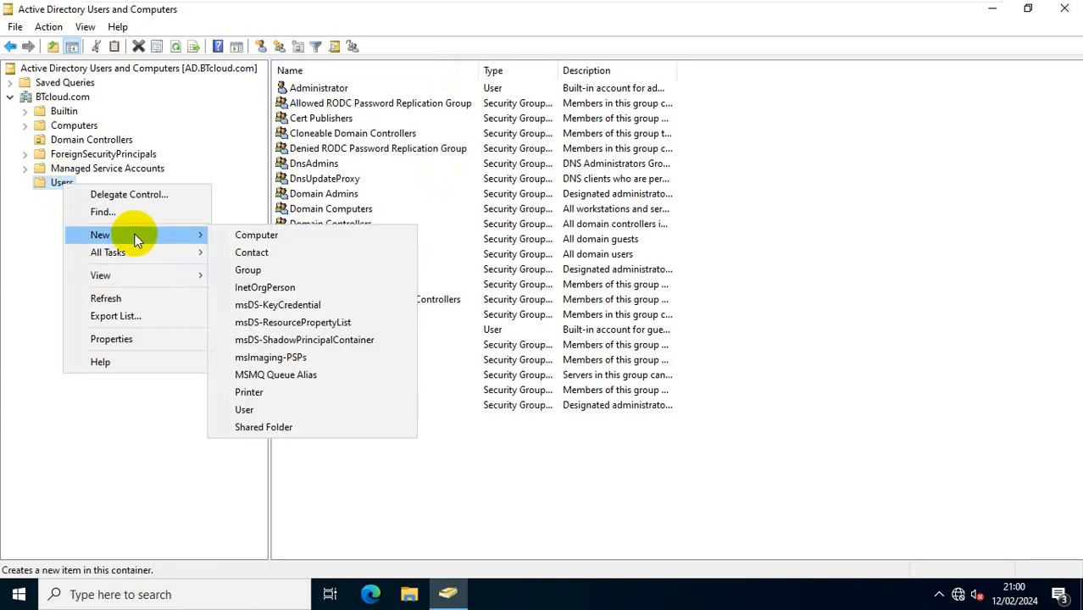
pyautogui.click(255, 412)
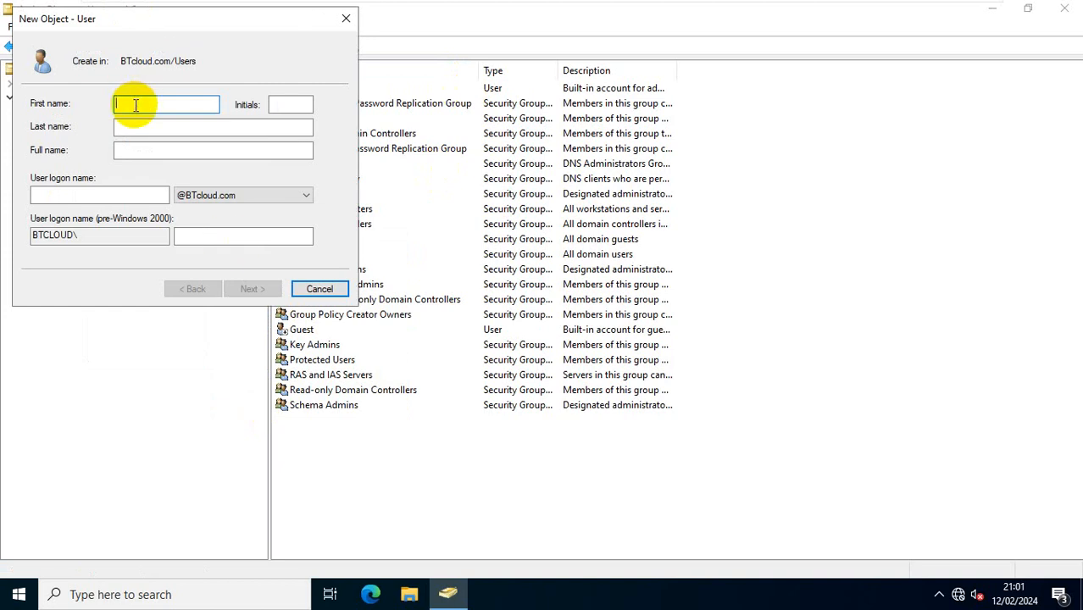
pyautogui.write('user1')
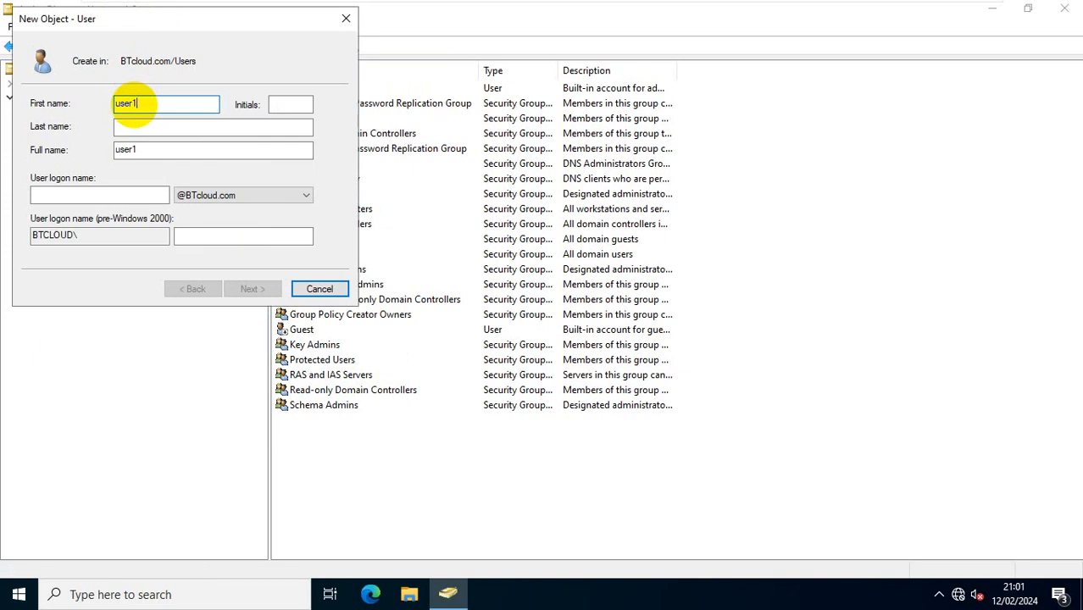
pyautogui.click(96, 194)
pyautogui.write('user1')
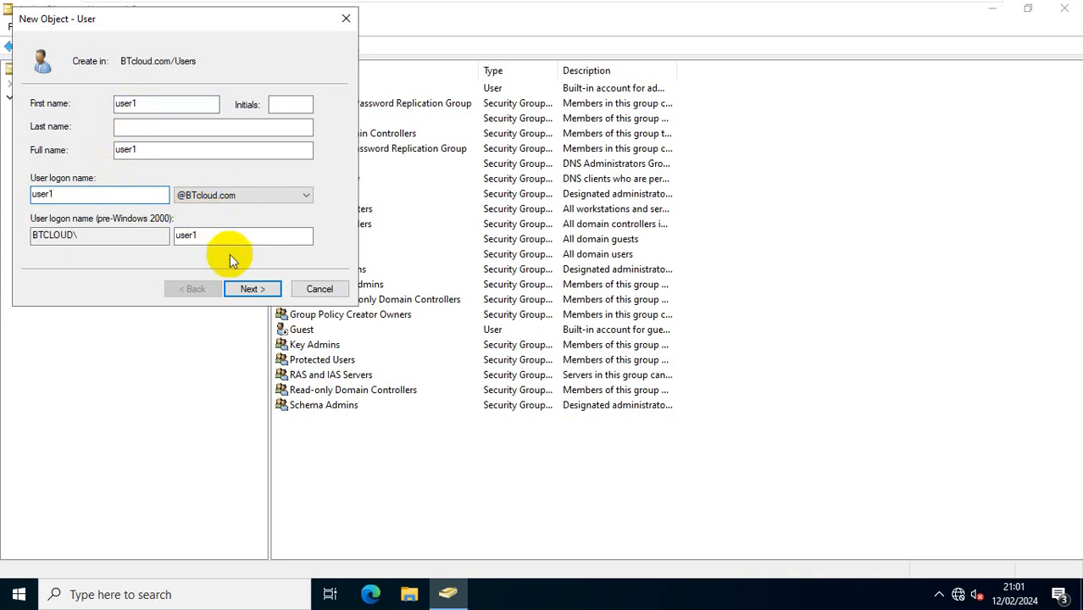
pyautogui.click(239, 289)
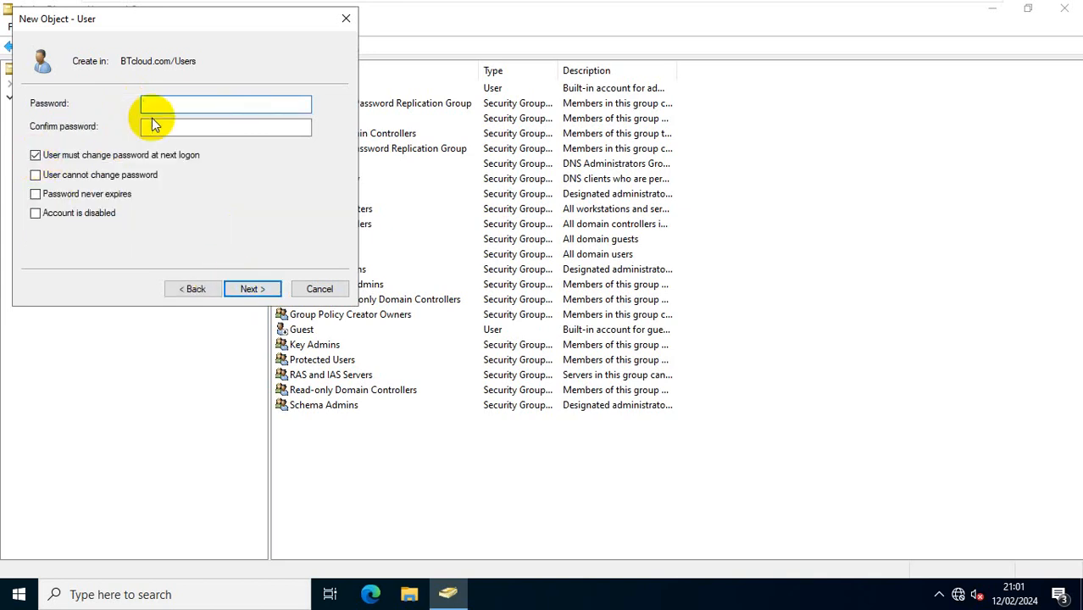
# Step: Set a non-expiring password without forced change at logon, and finish creating user1
pyautogui.click(77, 156)
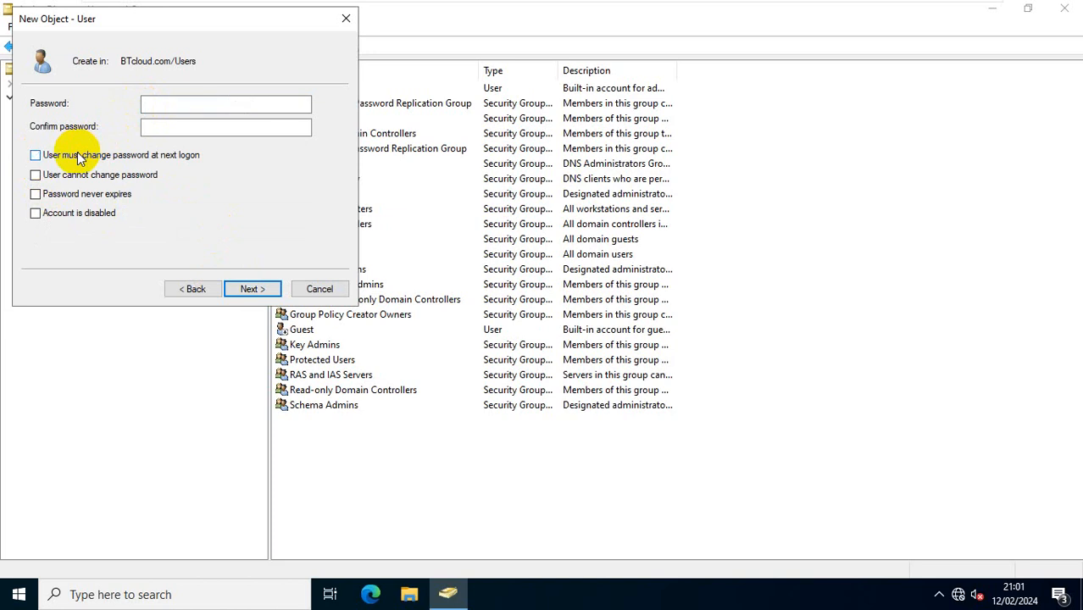
pyautogui.click(36, 194)
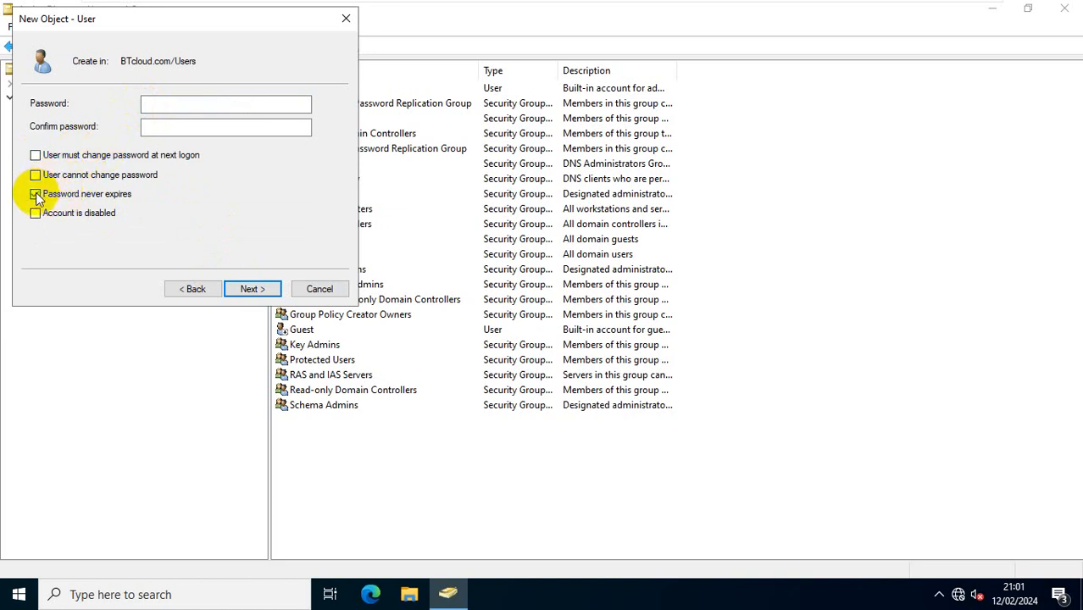
pyautogui.click(161, 108)
pyautogui.write('•••••••••')
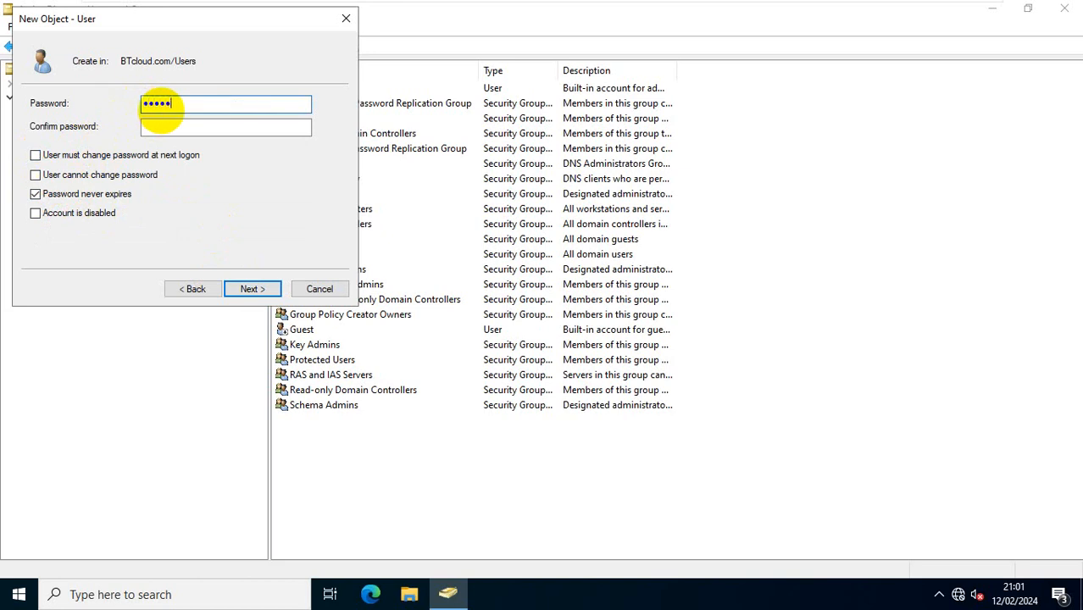
pyautogui.press('Tab')
pyautogui.write('••••••••••')
pyautogui.click(251, 290)
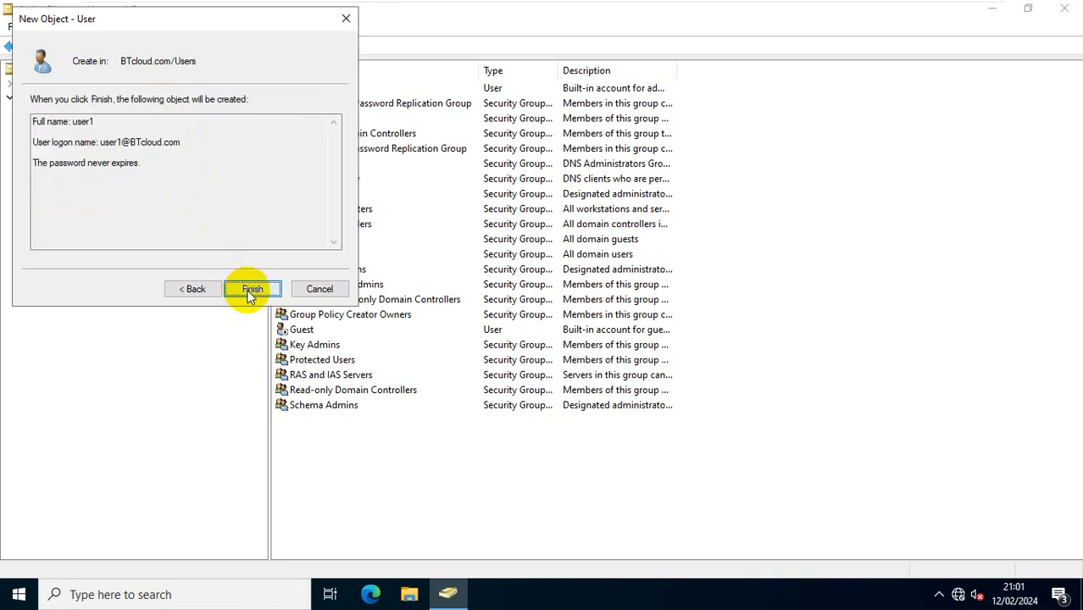
pyautogui.click(252, 290)
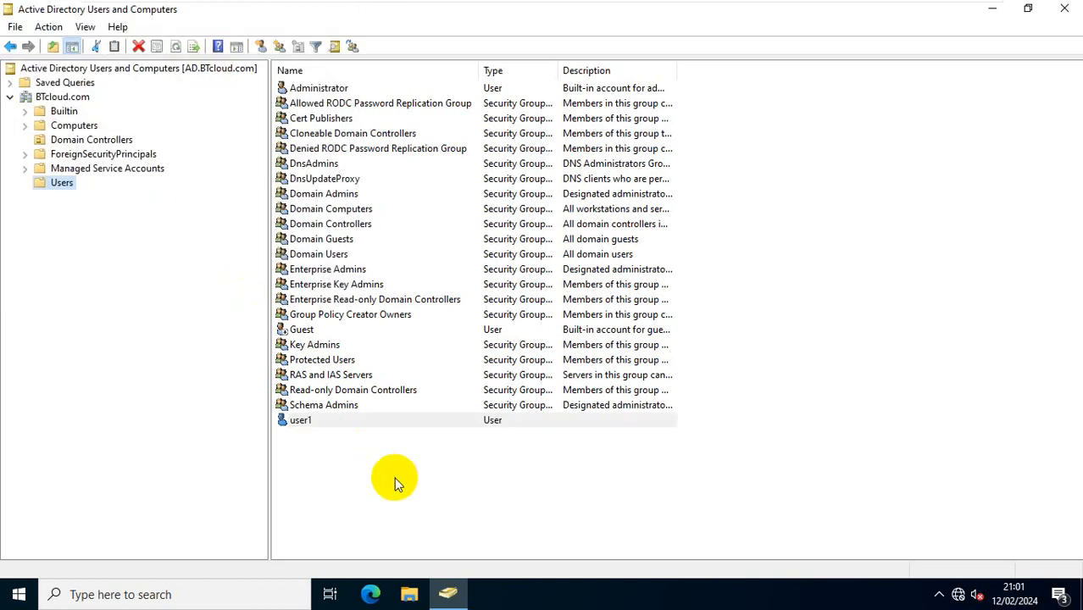
# Step: Close Active Directory Users and Computers and sign out of Administrator
pyautogui.click(333, 438)
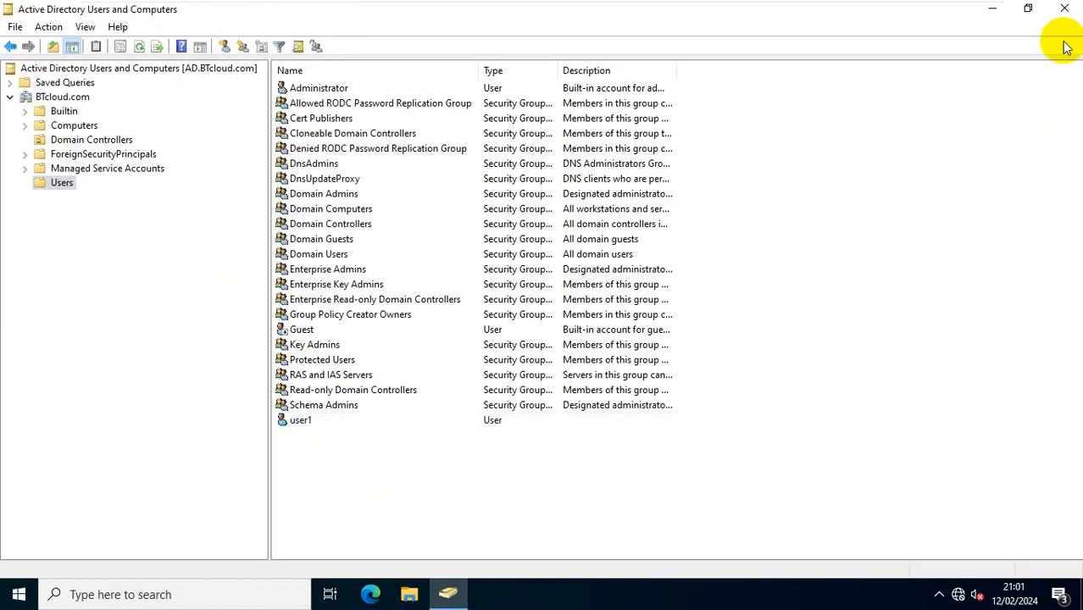
pyautogui.click(1065, 9)
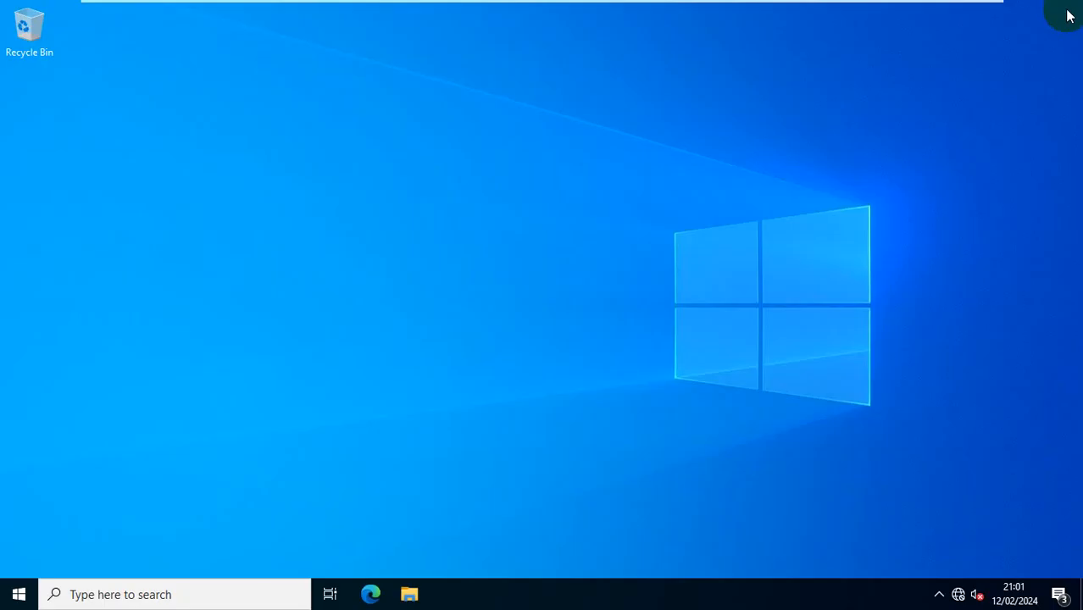
pyautogui.click(18, 591)
pyautogui.click(17, 407)
pyautogui.click(52, 367)
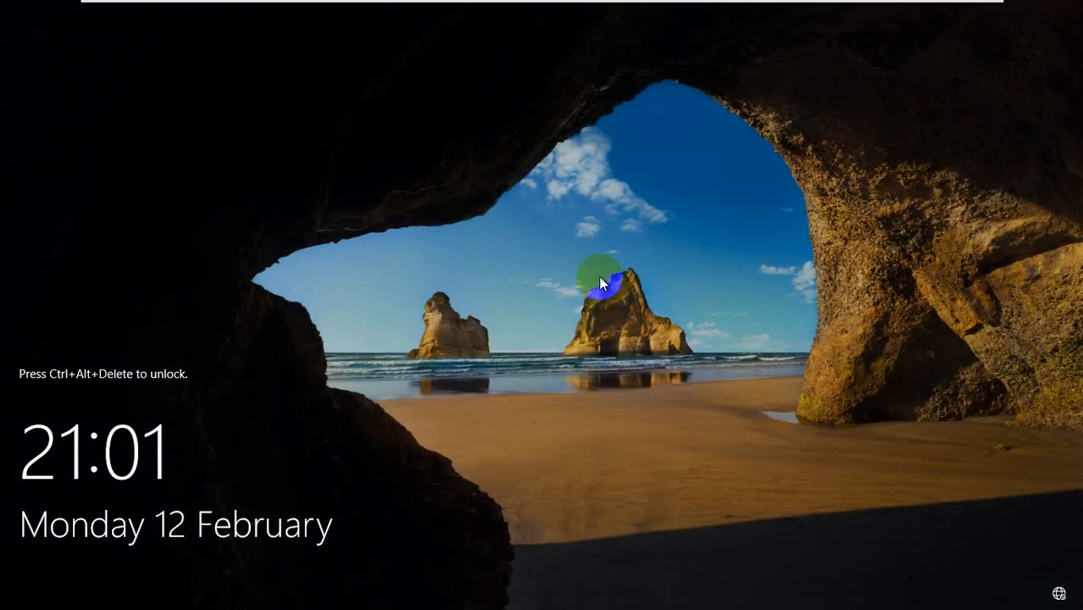
# Step: Send Ctrl+Alt+Del to the guest to reach the sign-in screen
pyautogui.moveTo(509, 5)
pyautogui.click(371, 10)
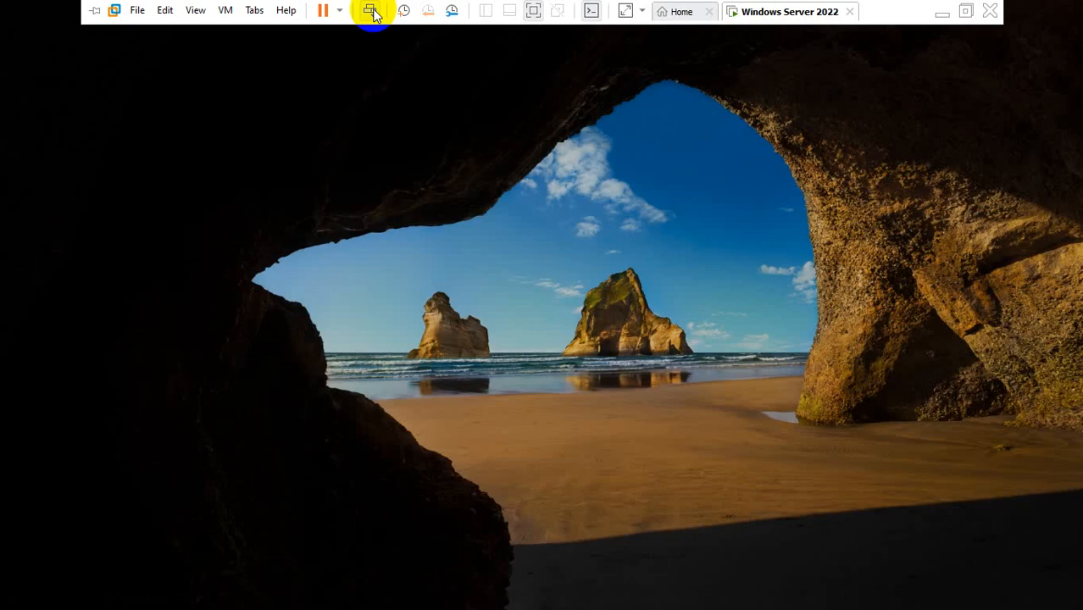
pyautogui.write('•••')
# Step: Attempt an Other user sign-in as user1 with its password
pyautogui.click(116, 565)
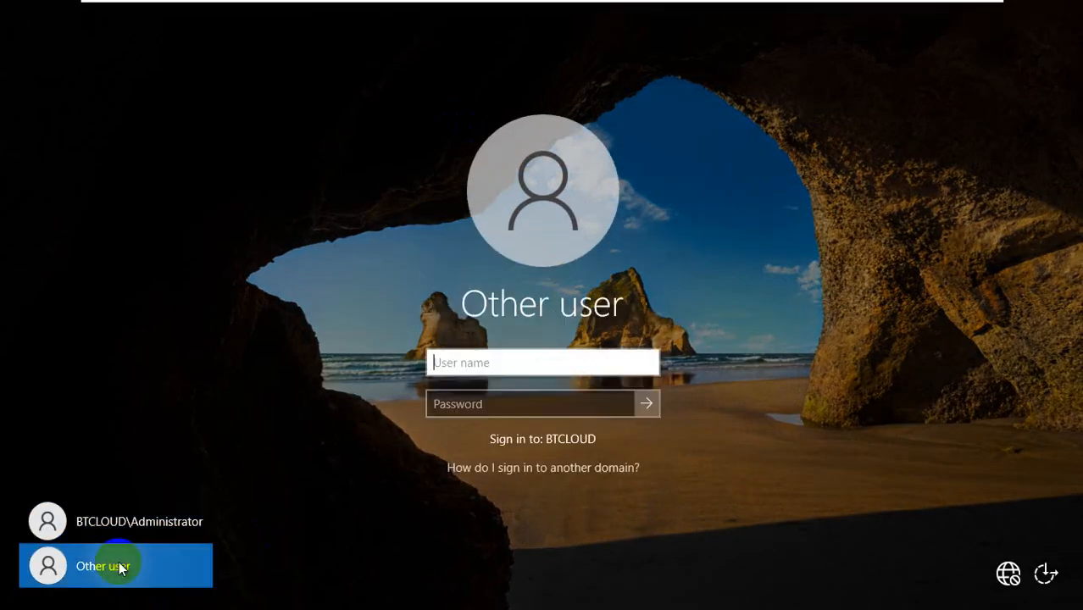
pyautogui.write('user1')
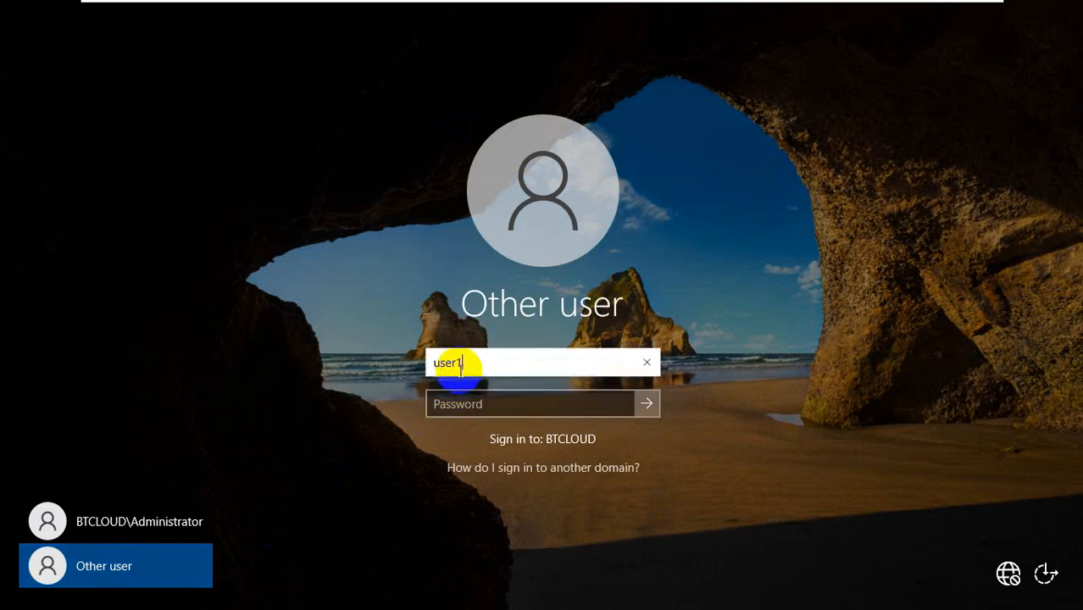
pyautogui.press('Tab')
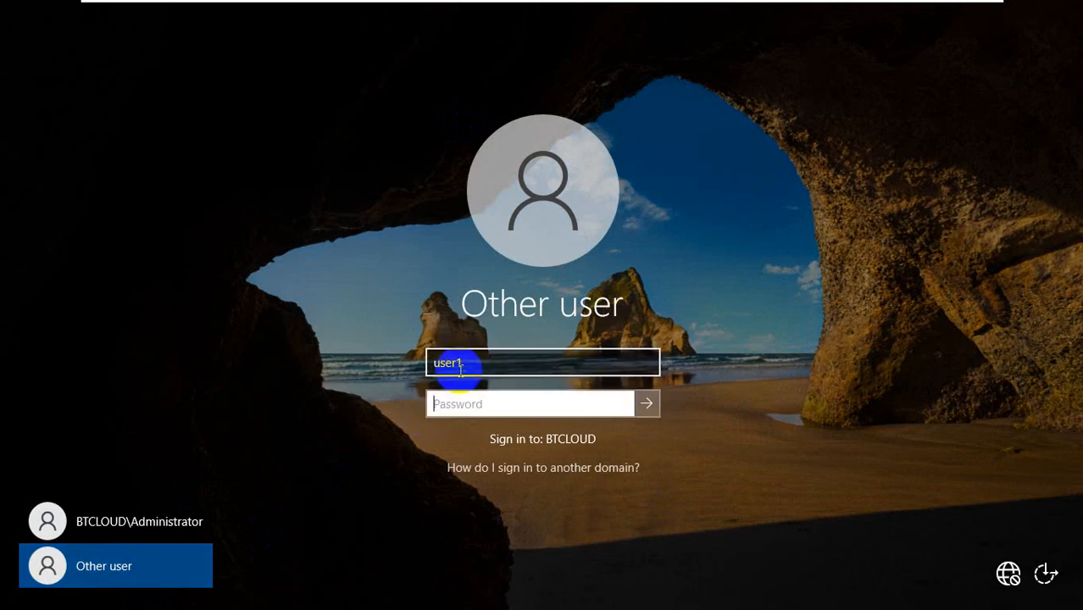
pyautogui.write('•••••••••')
pyautogui.press('Return')
pyautogui.press('Return')
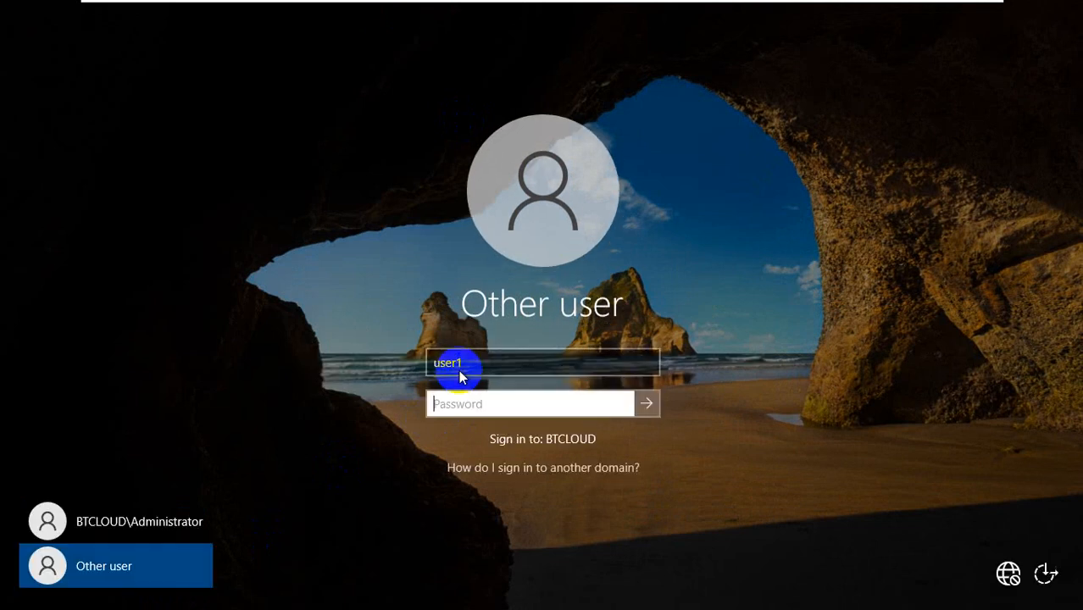
pyautogui.write('•')
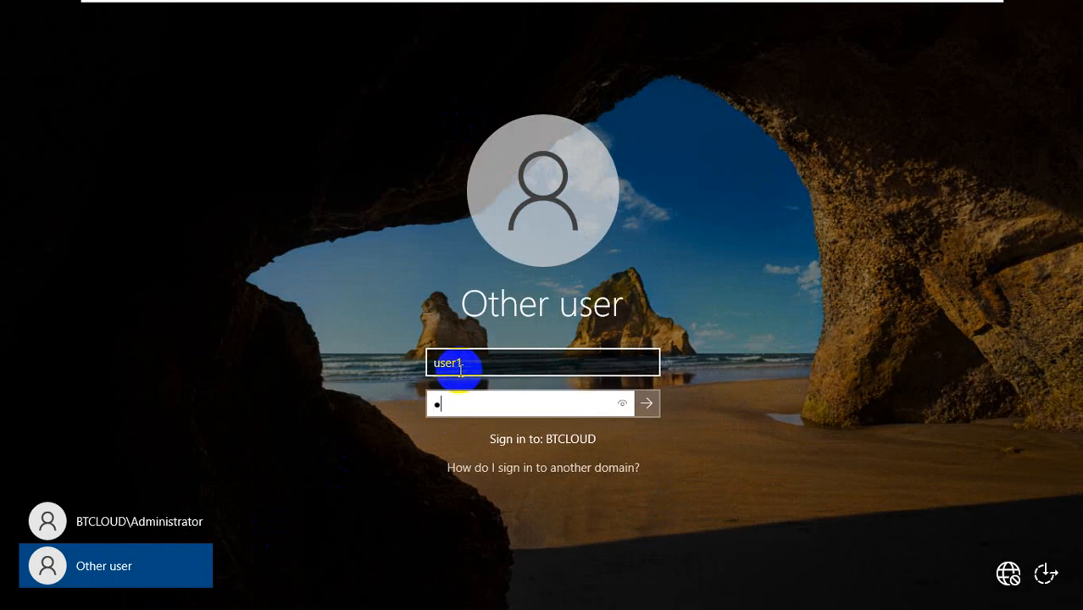
pyautogui.write('••••••••')
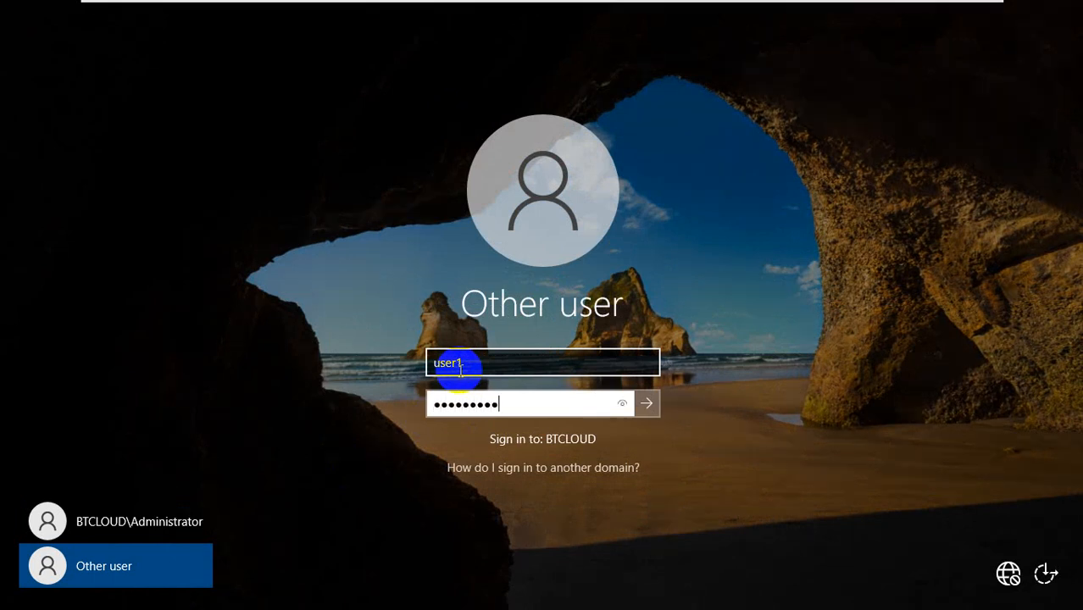
pyautogui.press('Return')
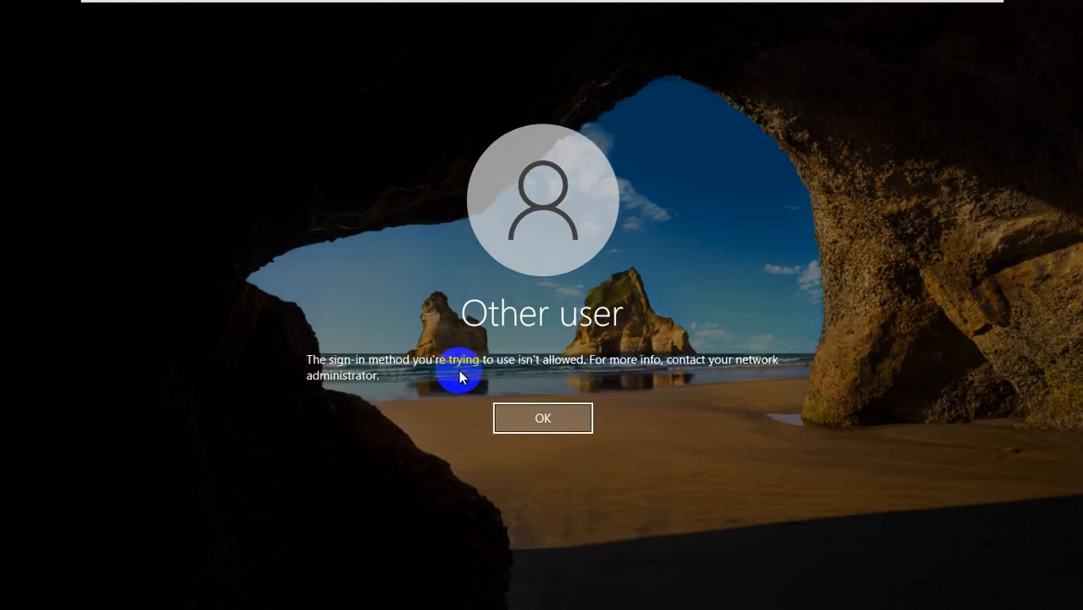
# Step: Dismiss the sign-in errors and retry user1 with two other passwords
pyautogui.click(528, 419)
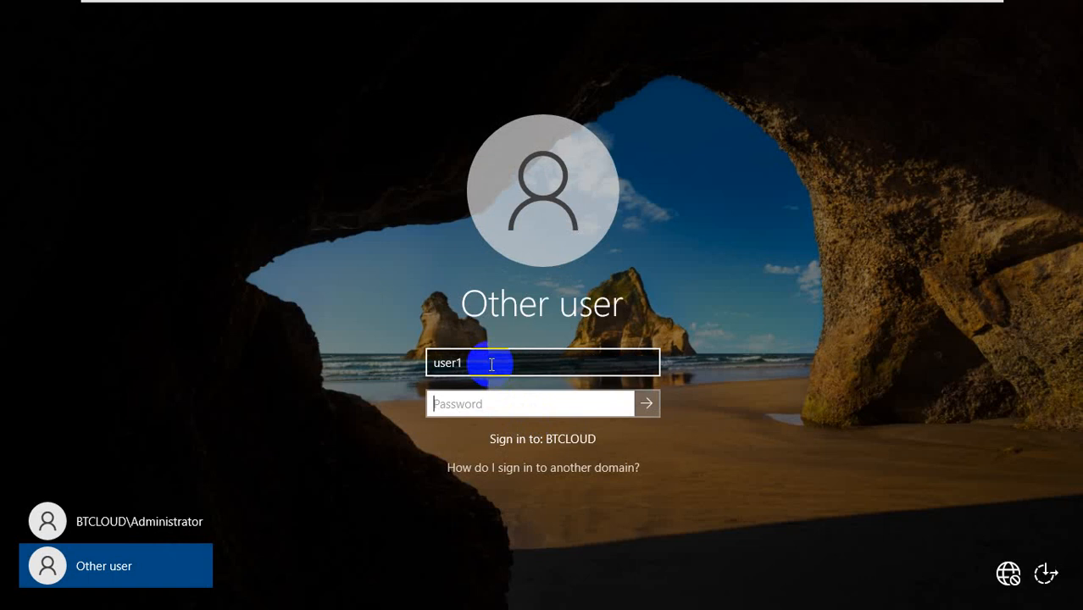
pyautogui.click(478, 407)
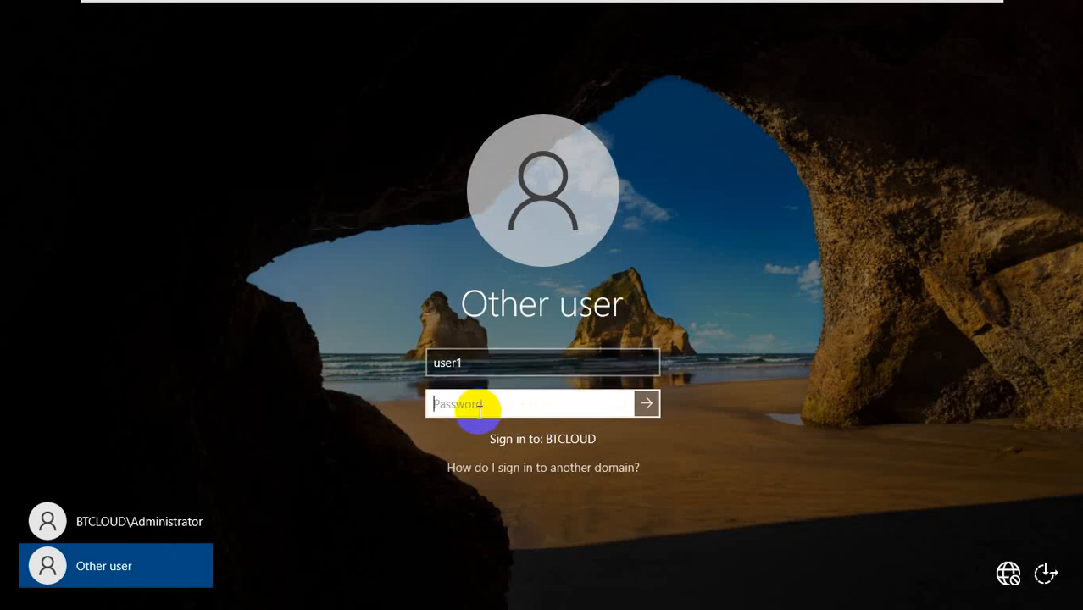
pyautogui.write('Password123')
pyautogui.press('Return')
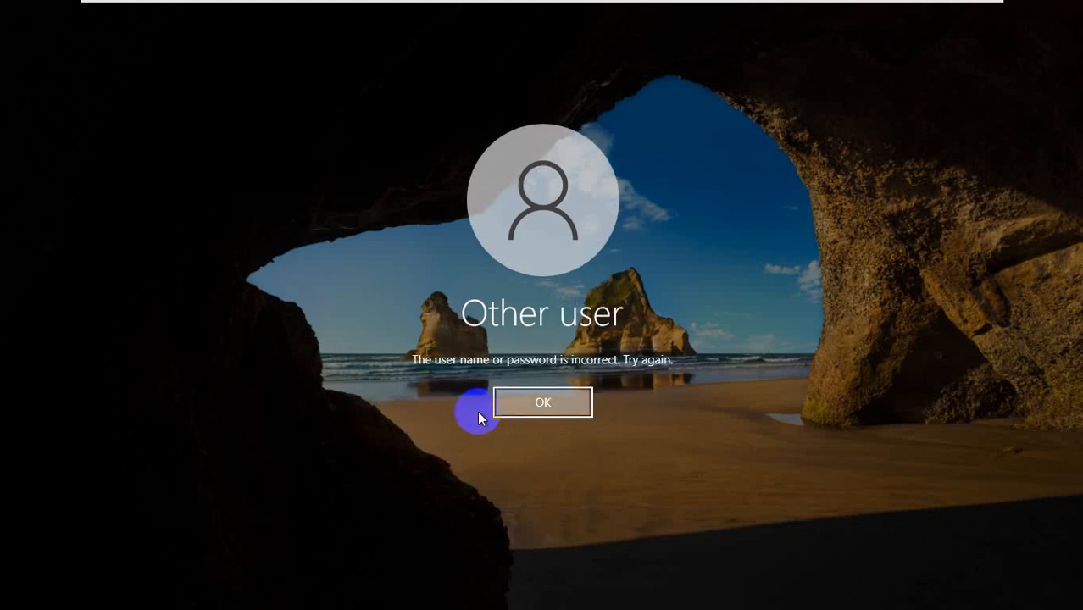
pyautogui.press('Return')
pyautogui.click(479, 411)
pyautogui.write('passw')
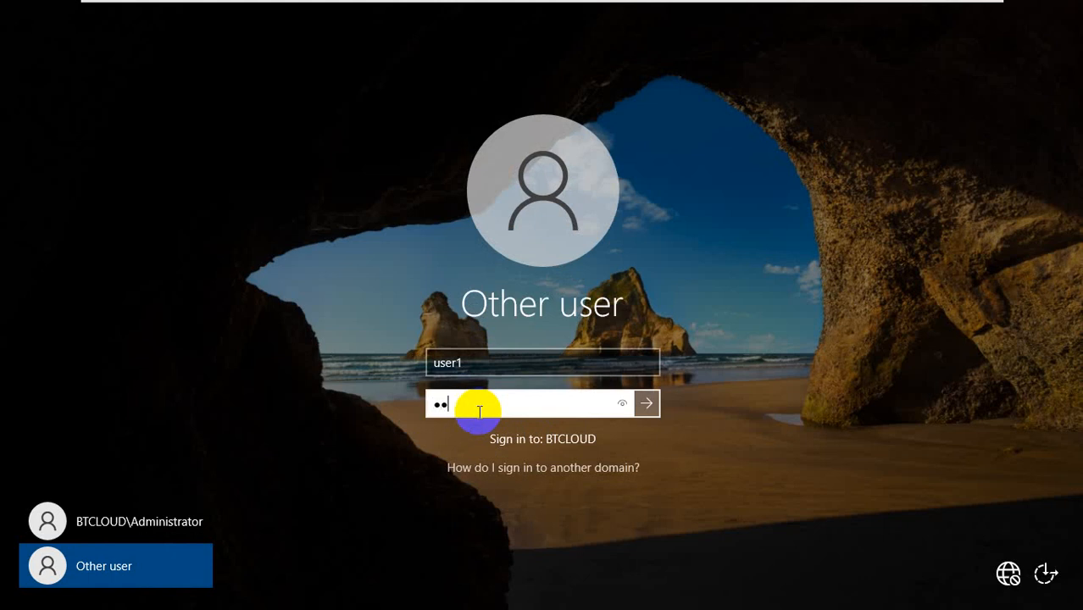
pyautogui.write('ord1')
pyautogui.press('Return')
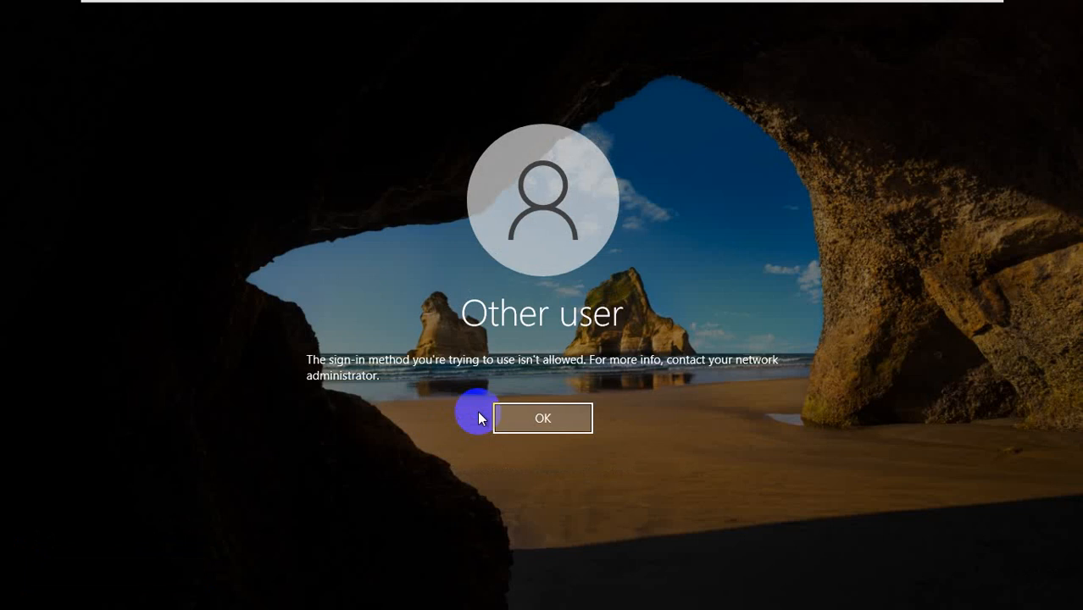
pyautogui.click(567, 428)
pyautogui.click(437, 365)
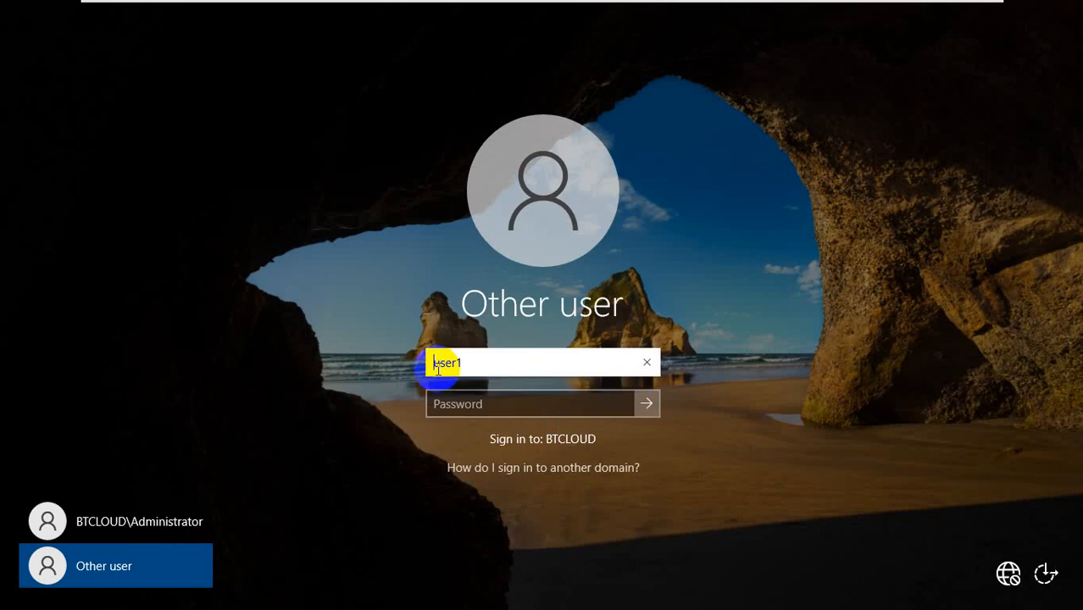
# Step: Add a 'btcloyd' domain prefix and test separators like #, ~, / and ? in the user name
pyautogui.write('btcloyd')
pyautogui.write('#')
pyautogui.press('BackSpace')
pyautogui.write('#')
pyautogui.press('BackSpace')
pyautogui.write('~')
pyautogui.press('BackSpace')
pyautogui.write('#')
pyautogui.press('BackSpace')
pyautogui.write('~')
pyautogui.press('BackSpace')
pyautogui.write('12')
pyautogui.press('BackSpace')
pyautogui.press('BackSpace')
pyautogui.write('~')
pyautogui.press('BackSpace')
pyautogui.write('l')
pyautogui.press('BackSpace')
pyautogui.write('/')
pyautogui.press('BackSpace')
pyautogui.write('?')
pyautogui.press('BackSpace')
pyautogui.write('~')
# Step: Select and delete the entire user name text
pyautogui.press('Delete')
pyautogui.doubleClick(438, 366)
pyautogui.press('BackSpace')
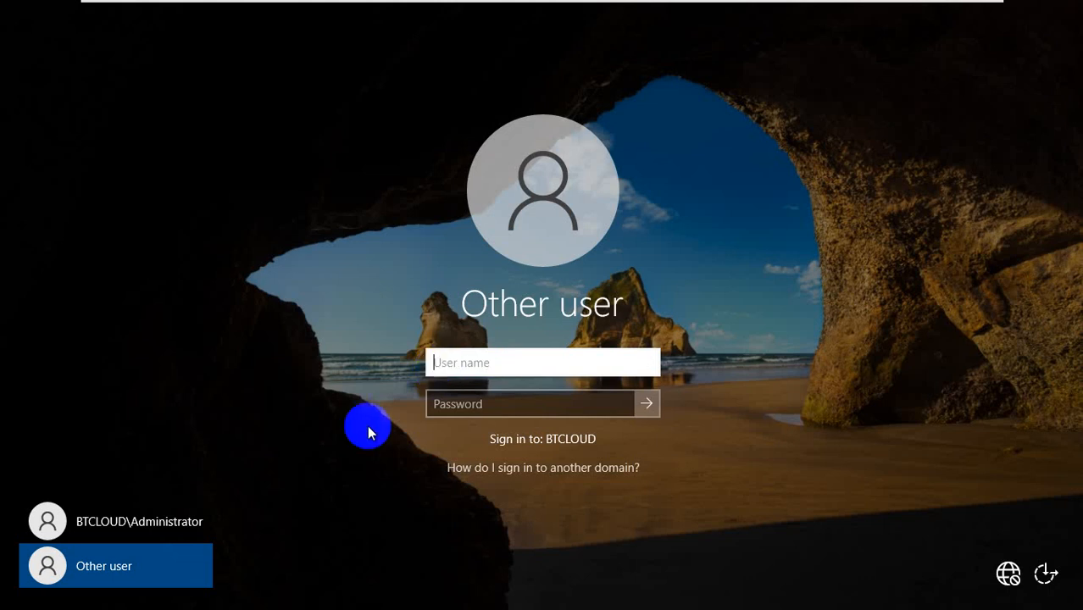
# Step: Switch the sign-in screen to the BTCLOUD\Administrator account
pyautogui.click(136, 522)
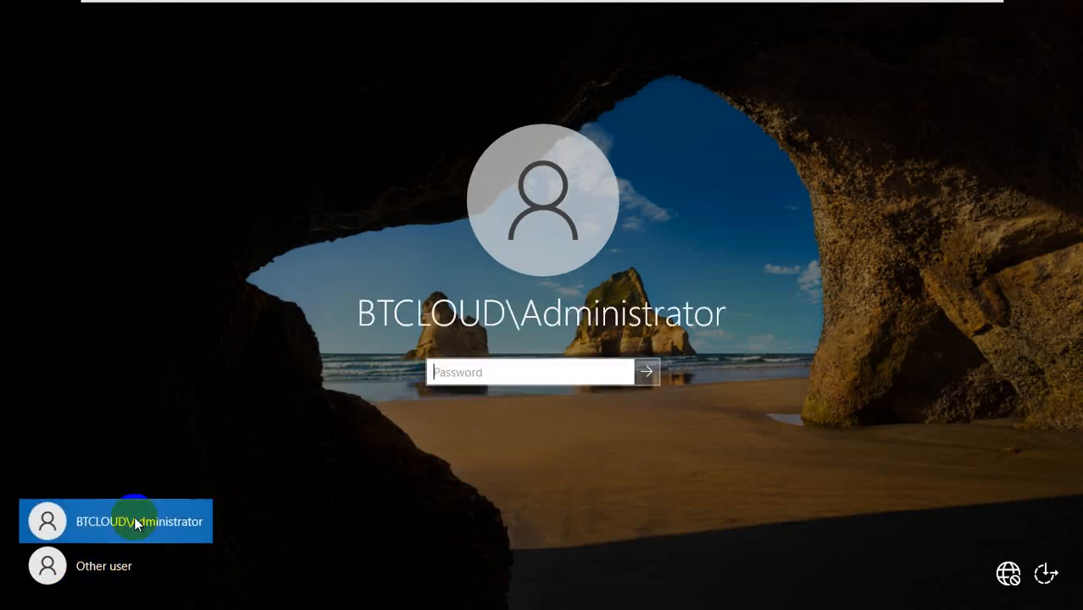